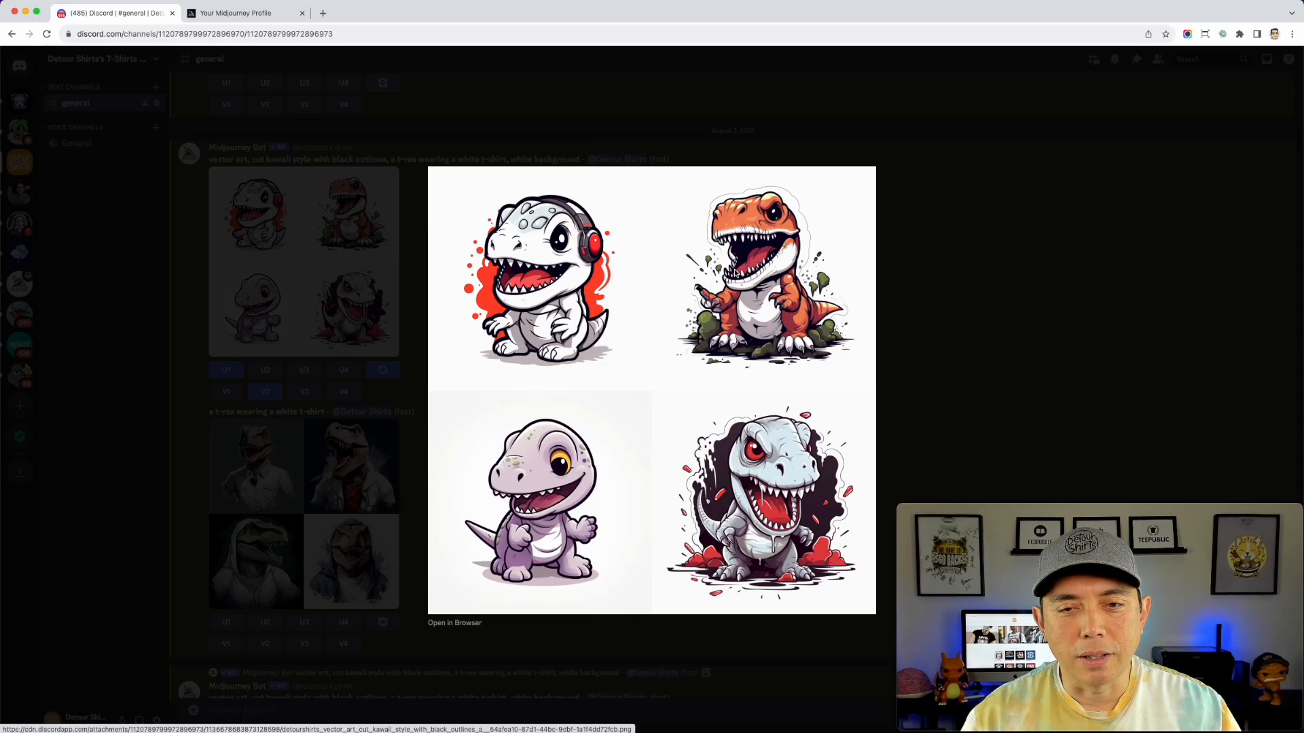
Step: Compare the generated kawaii T-rex image grids at full size in the general channel and open the Midjourney profile page
{"action": "left_click", "coordinate": [931, 283]}
{"action": "scroll", "coordinate": [388, 282], "scroll_direction": "down", "scroll_amount": 10}
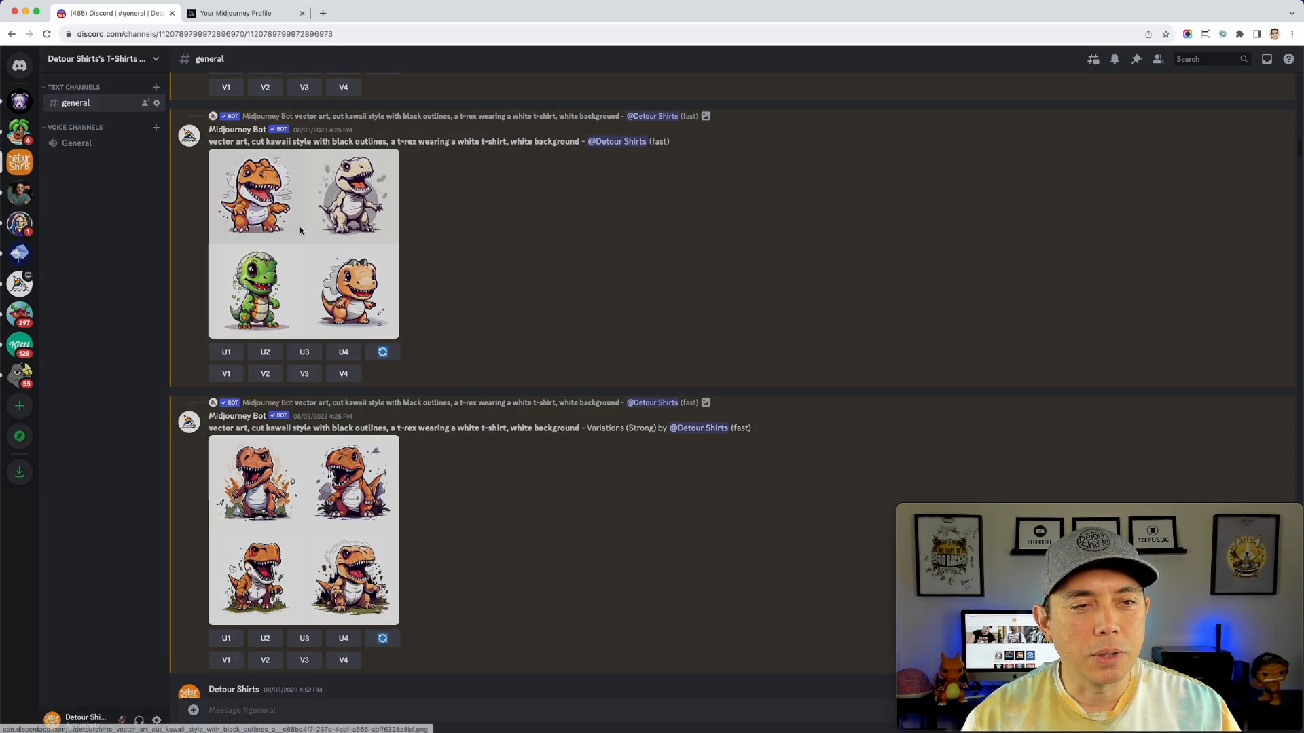
{"action": "left_click", "coordinate": [381, 290]}
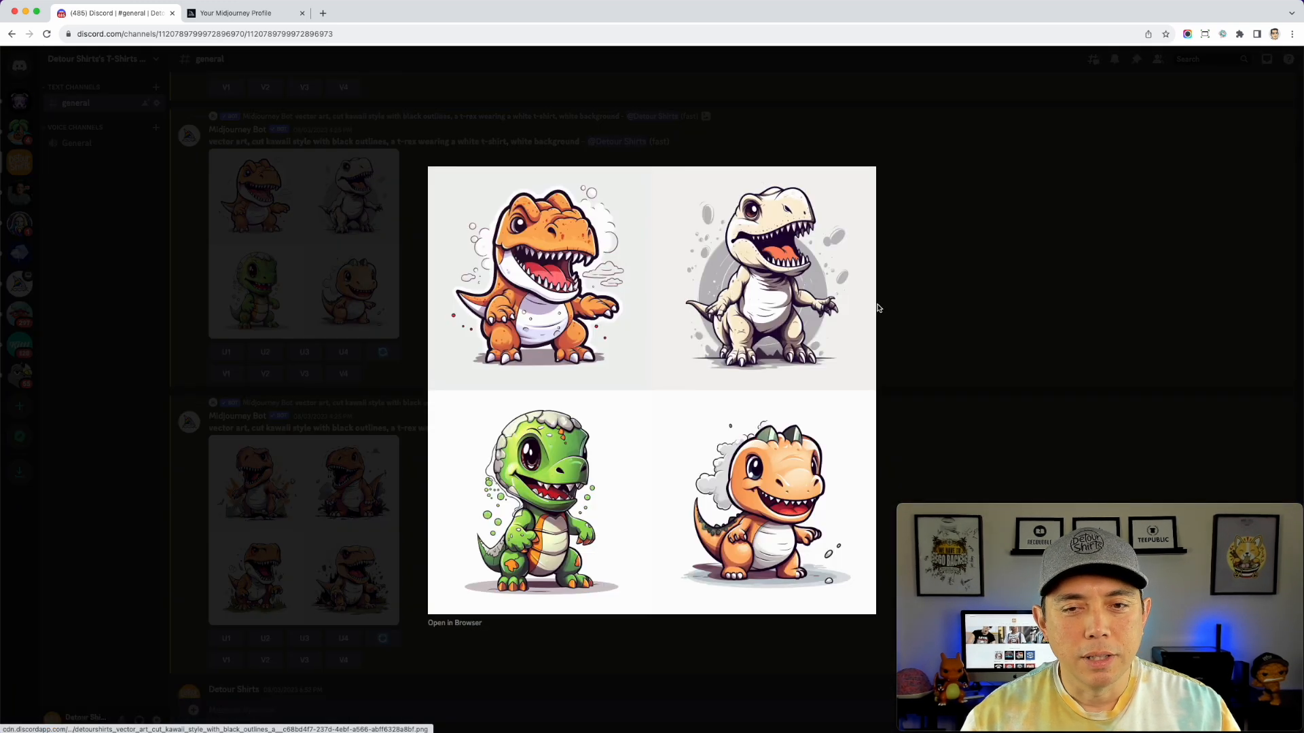
{"action": "left_click", "coordinate": [966, 286]}
{"action": "left_click", "coordinate": [315, 516]}
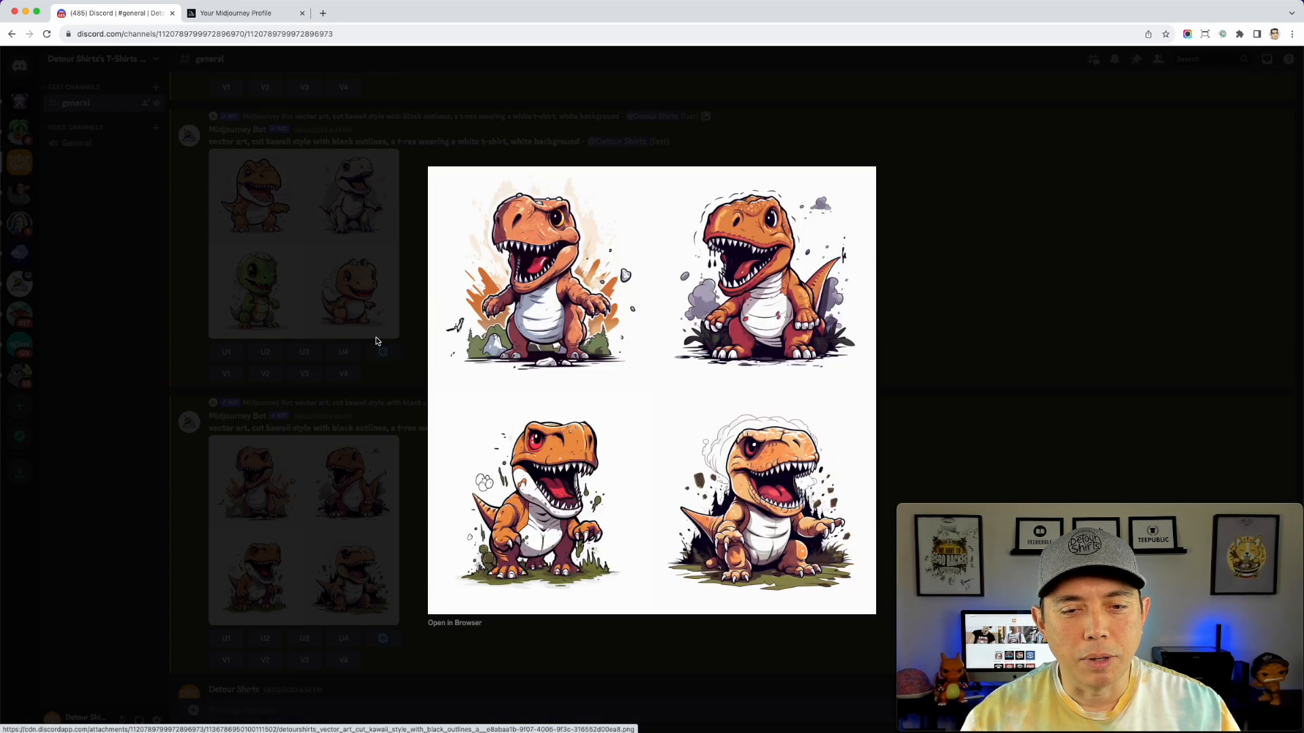
{"action": "left_click", "coordinate": [551, 124]}
{"action": "scroll", "coordinate": [476, 305], "scroll_direction": "up", "scroll_amount": 10}
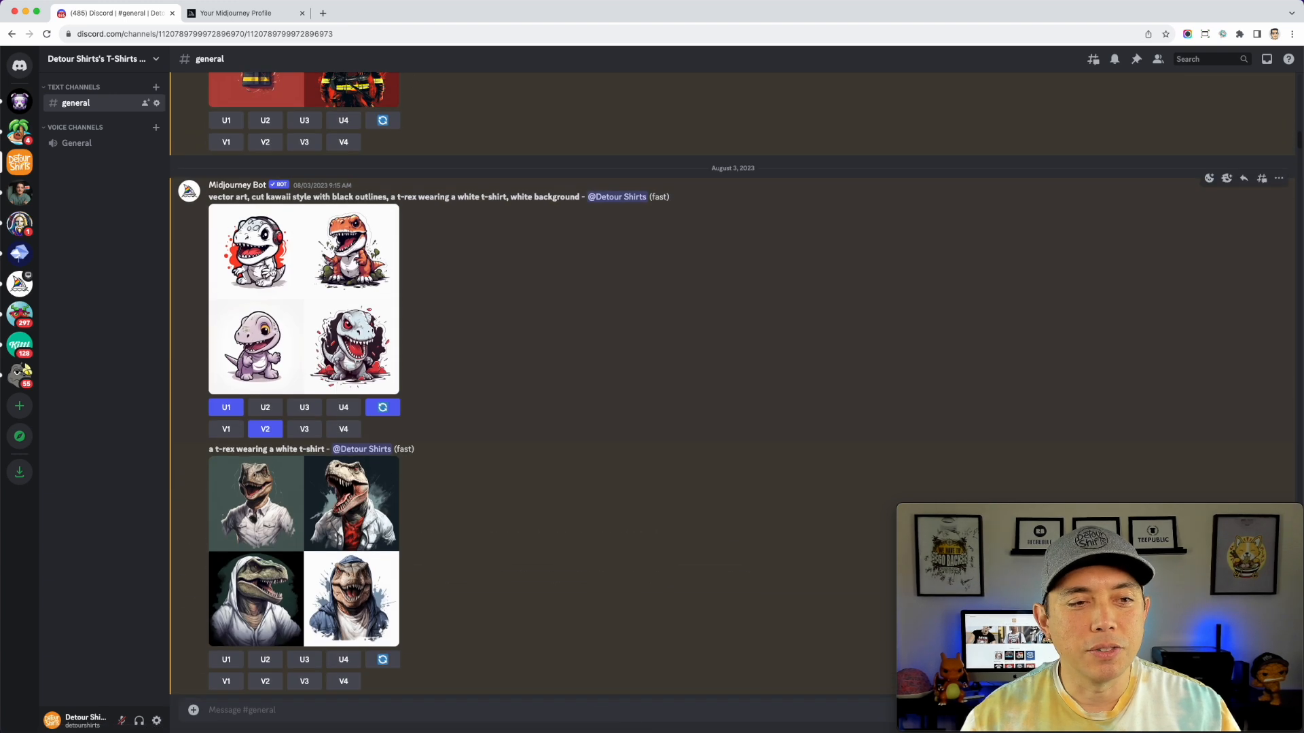
{"action": "left_click", "coordinate": [271, 272]}
{"action": "left_click", "coordinate": [245, 14]}
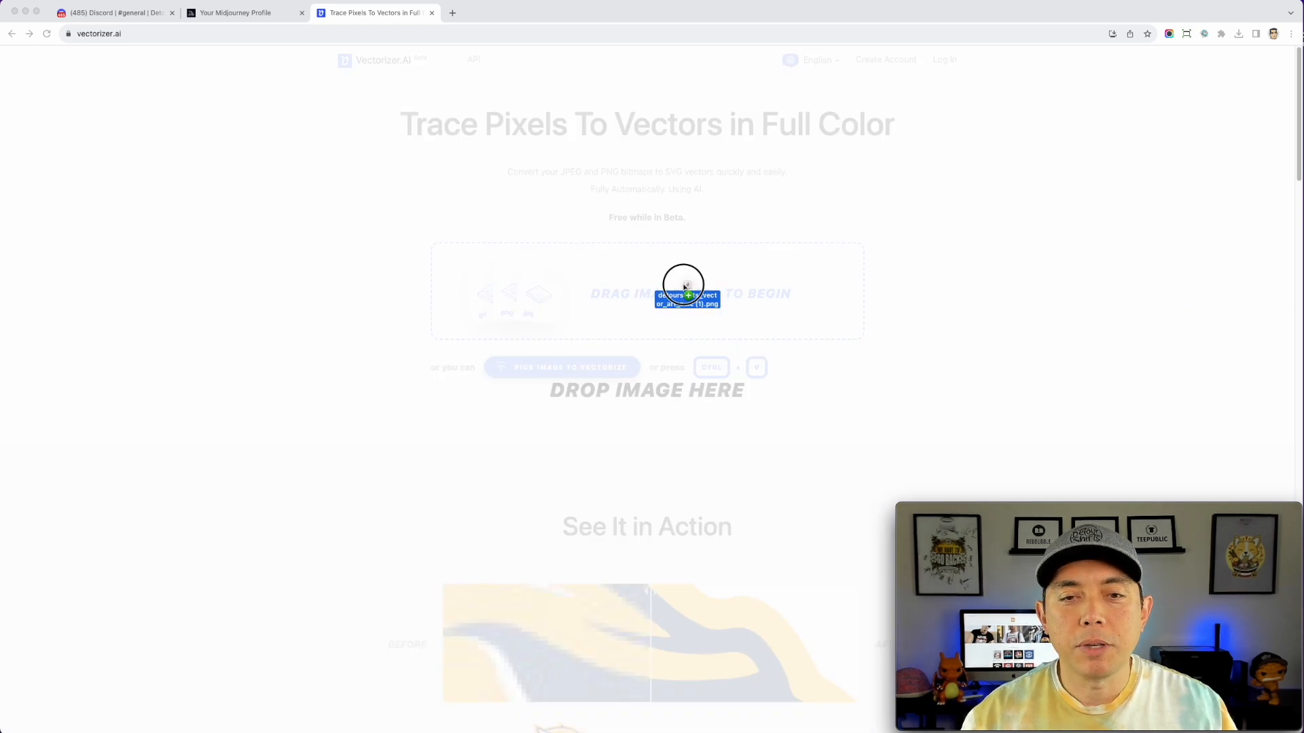
Step: Switch to Vectorizer.AI, upload the headphone-wearing T-rex PNG for vectorizing, and download the result as an SVG 1.1 file
{"action": "left_click_drag", "start_coordinate": [684, 291], "coordinate": [745, 314]}
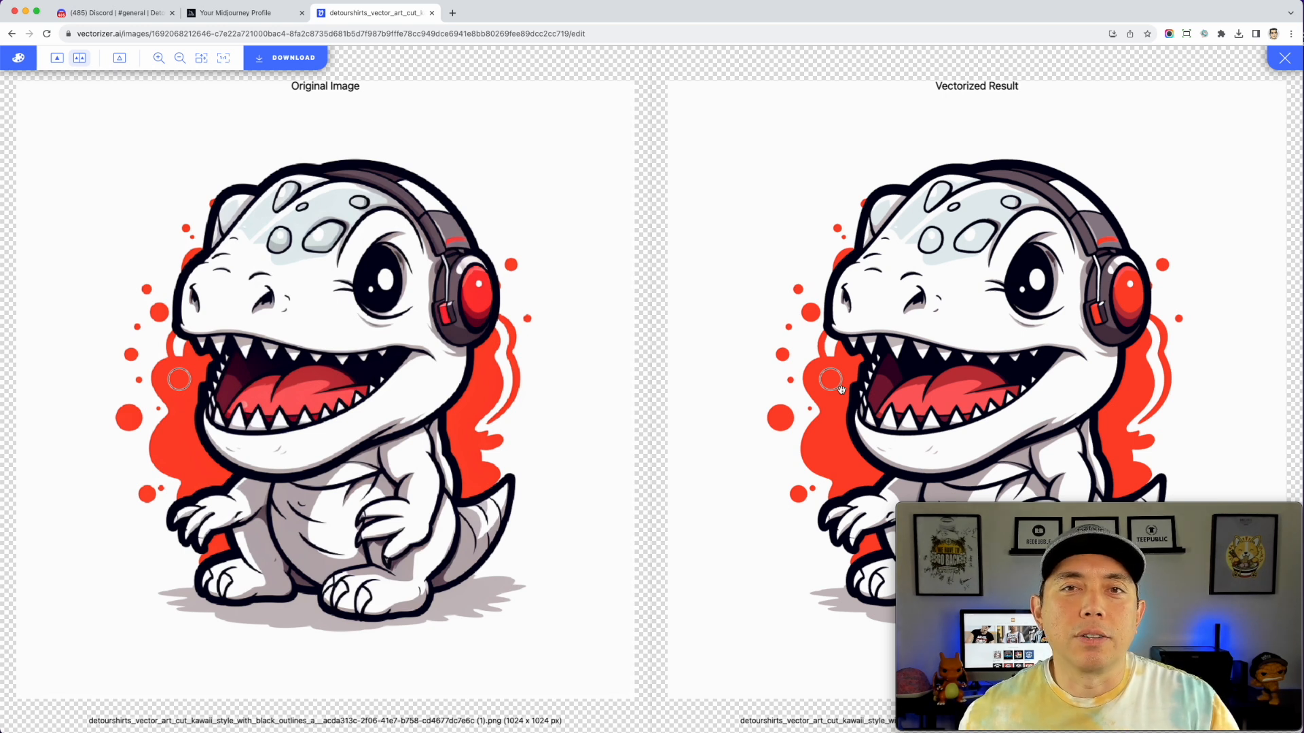
{"action": "left_click", "coordinate": [297, 58]}
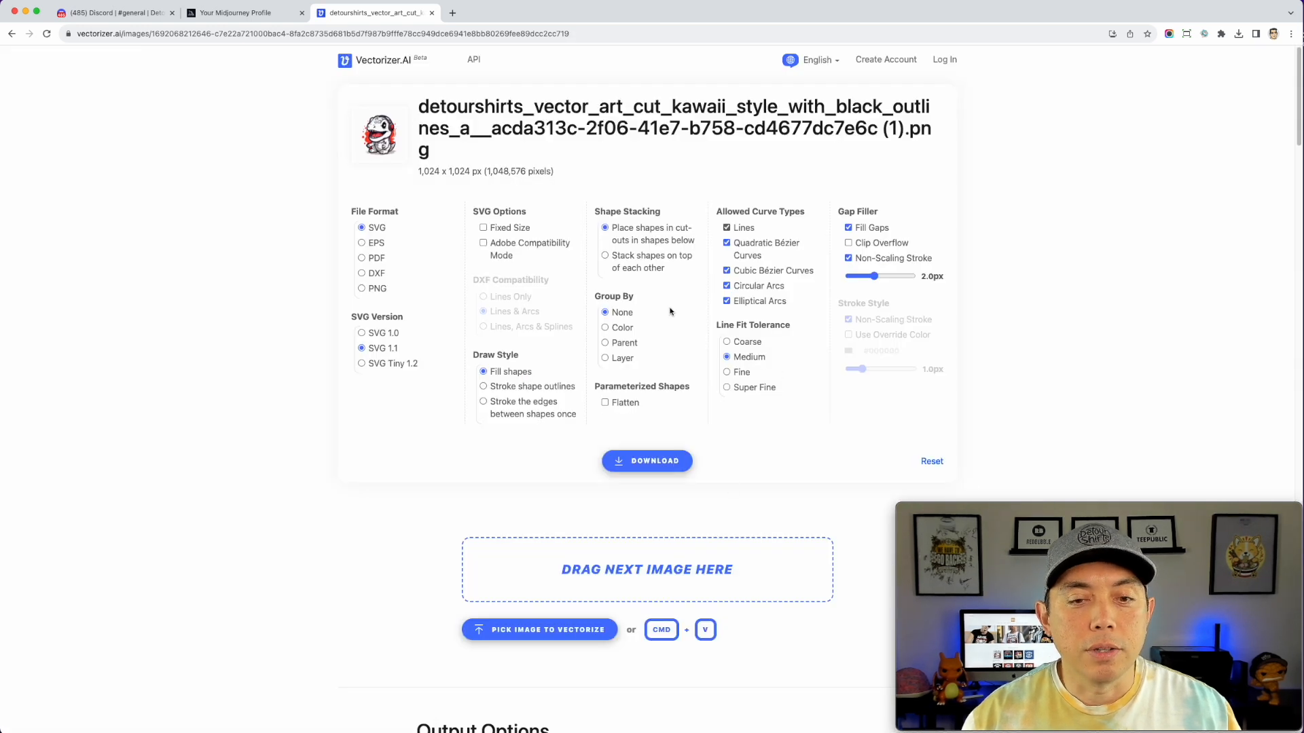
{"action": "left_click", "coordinate": [668, 468]}
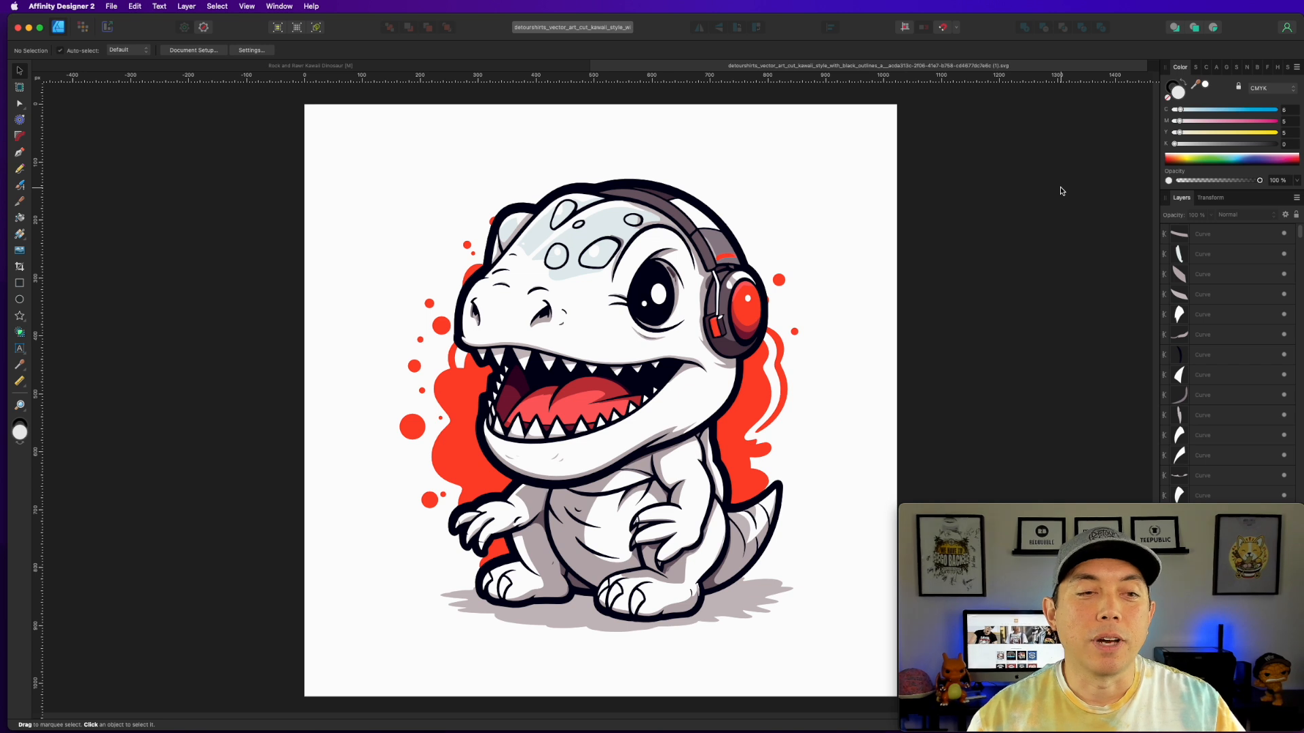
Step: In Affinity Designer, delete the white background shape behind the dinosaur and check the remaining artwork by selecting all its pieces
{"action": "left_click", "coordinate": [641, 227]}
{"action": "left_click", "coordinate": [455, 173]}
{"action": "left_click", "coordinate": [367, 152]}
{"action": "left_click_drag", "start_coordinate": [367, 151], "coordinate": [393, 154]}
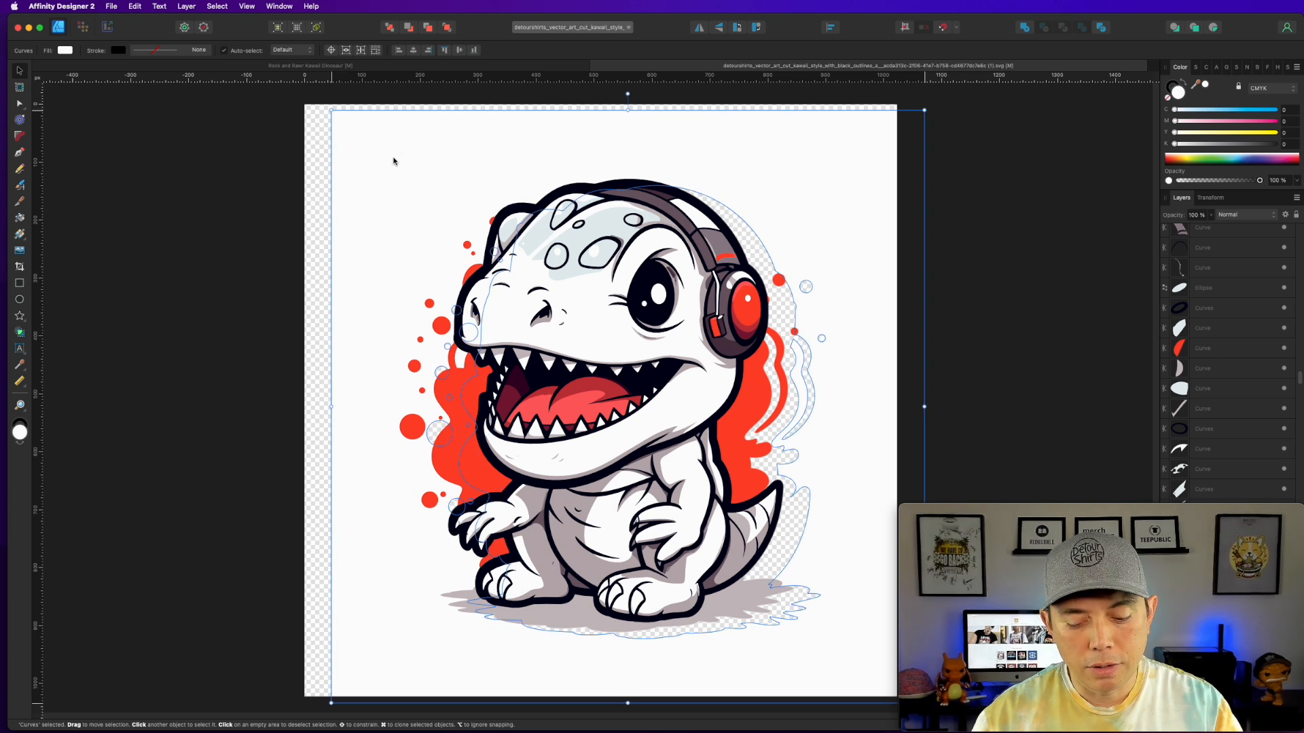
{"action": "key", "text": "Delete"}
{"action": "left_click", "coordinate": [236, 128]}
{"action": "left_click_drag", "start_coordinate": [224, 120], "coordinate": [845, 655]}
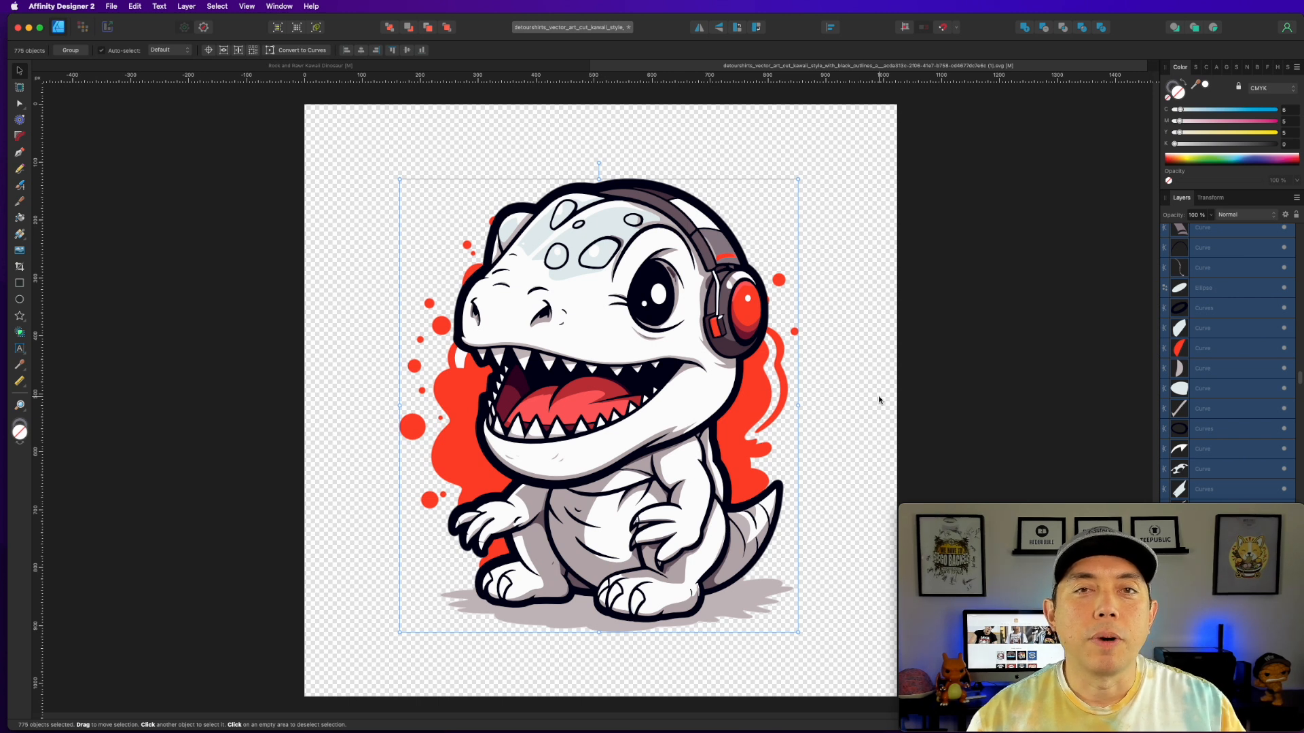
{"action": "left_click", "coordinate": [846, 266]}
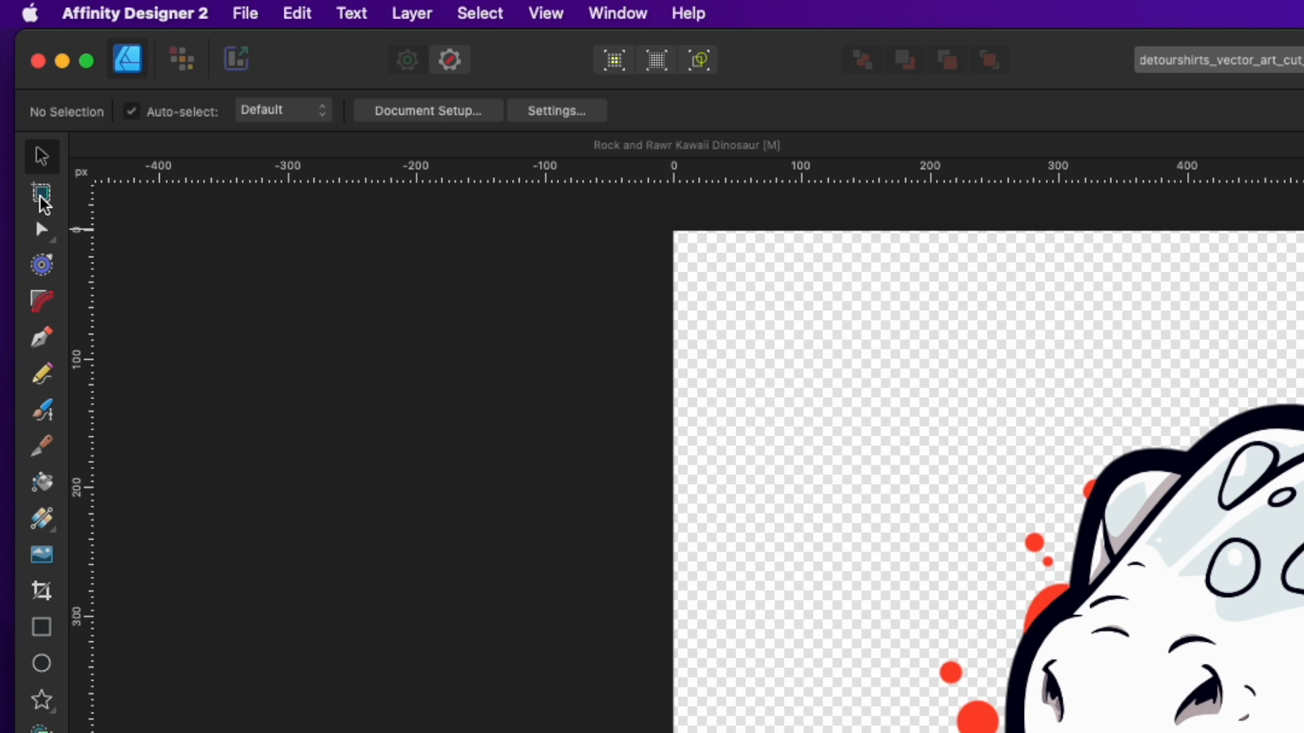
Step: Insert a document-sized artboard around the dinosaur and resize it to 4500 px wide by 5400 px high
{"action": "left_click", "coordinate": [43, 195]}
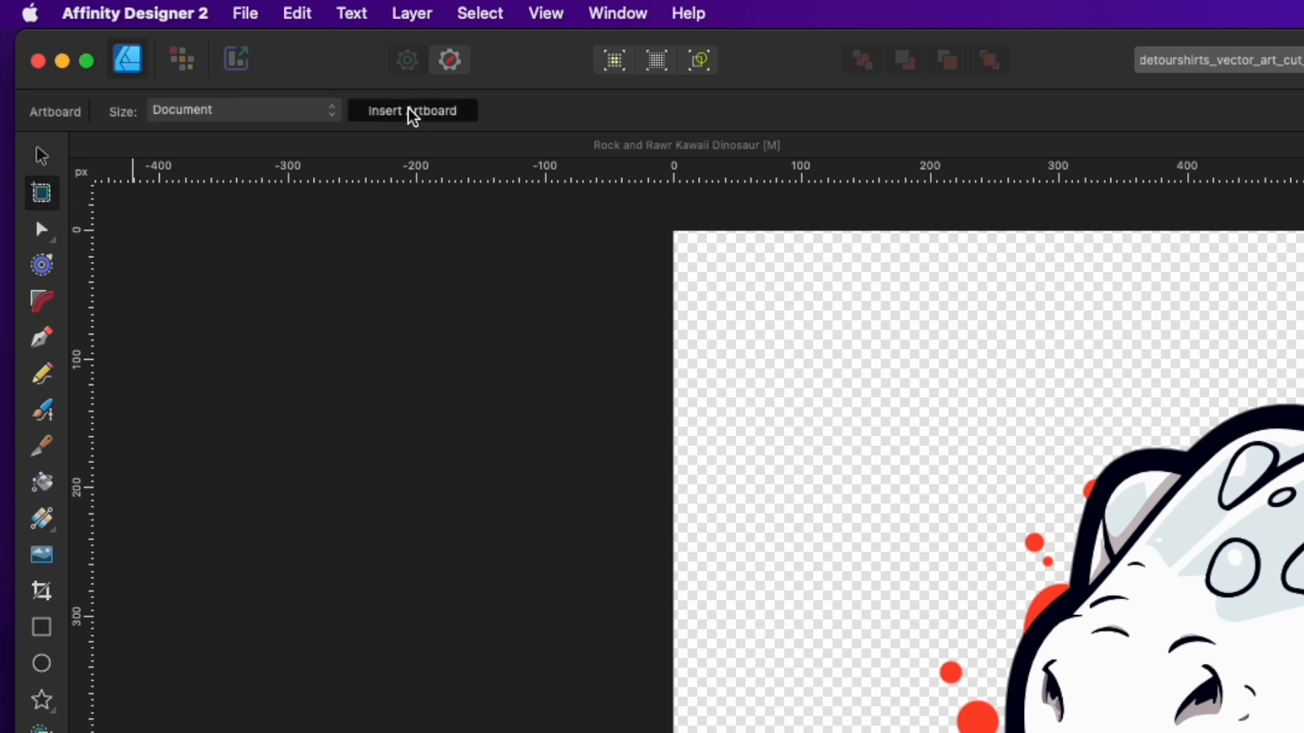
{"action": "left_click", "coordinate": [408, 113]}
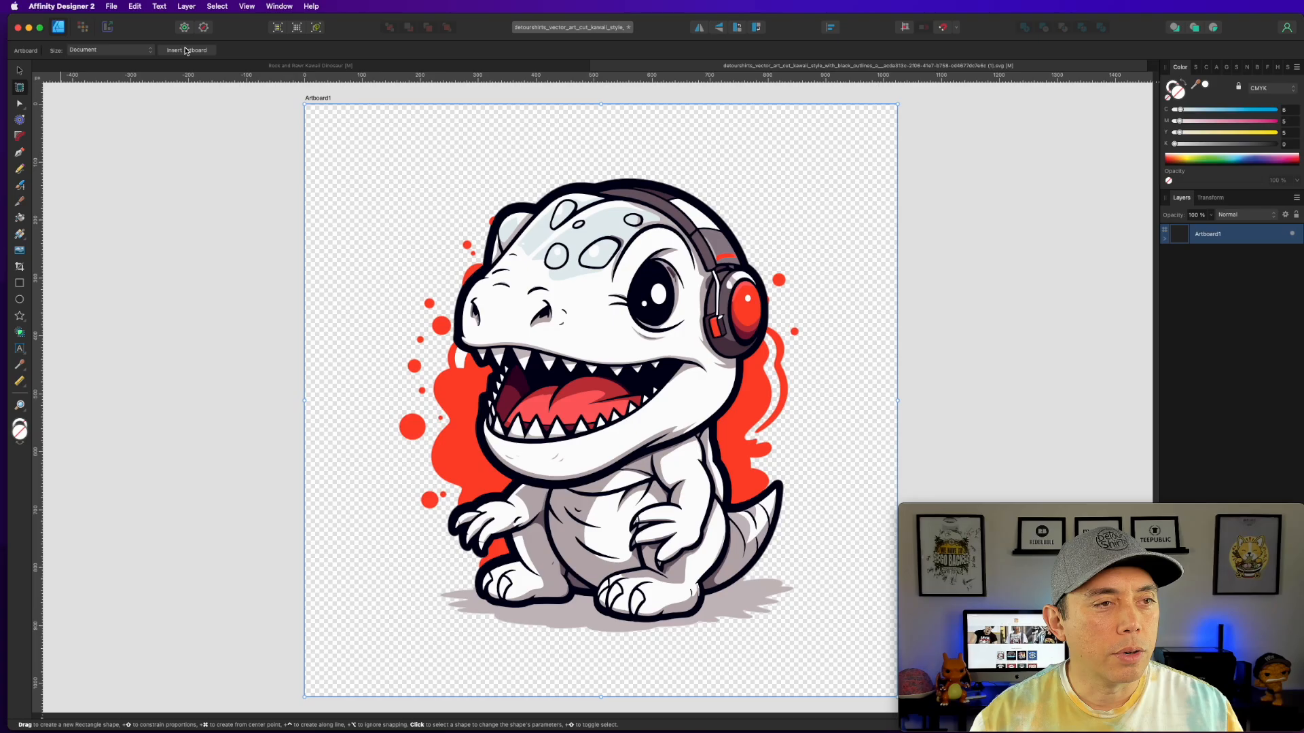
{"action": "left_click", "coordinate": [1212, 199]}
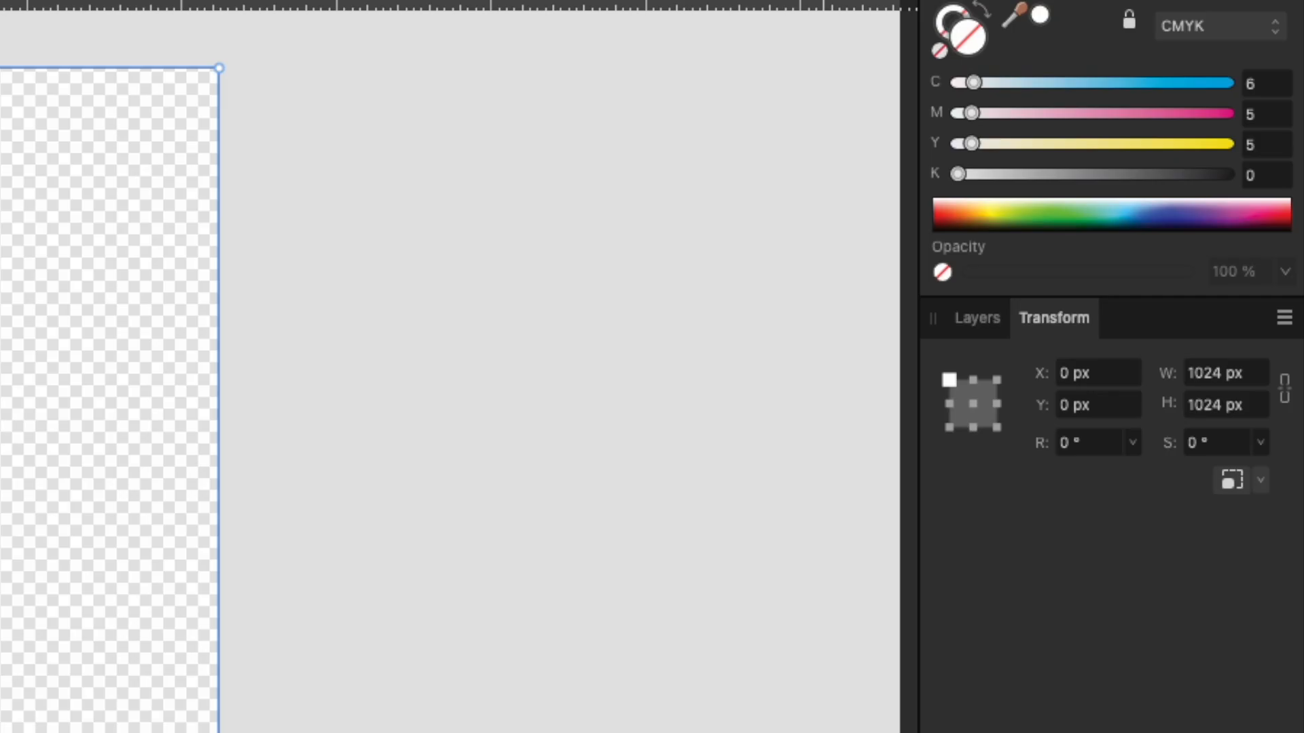
{"action": "double_click", "coordinate": [1199, 377]}
{"action": "type", "text": "4500"}
{"action": "key", "text": "Tab"}
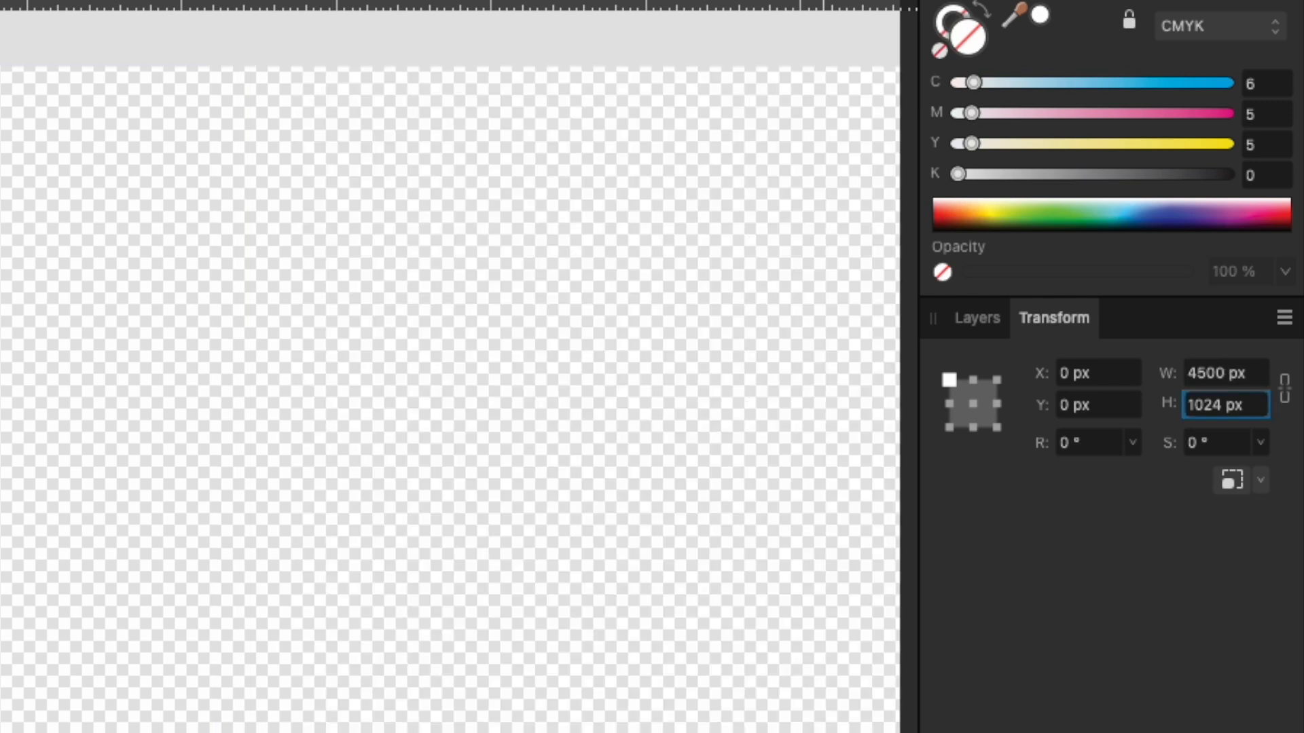
{"action": "type", "text": "5400"}
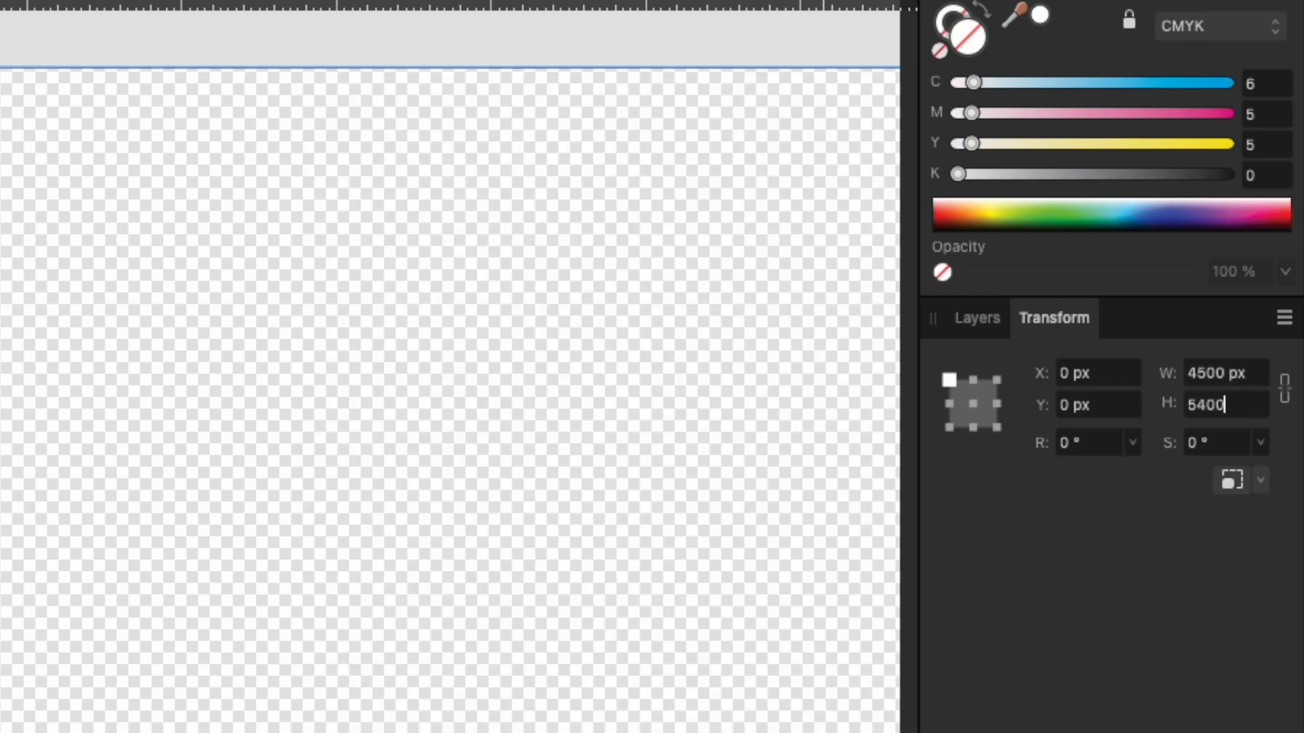
{"action": "key", "text": "Return"}
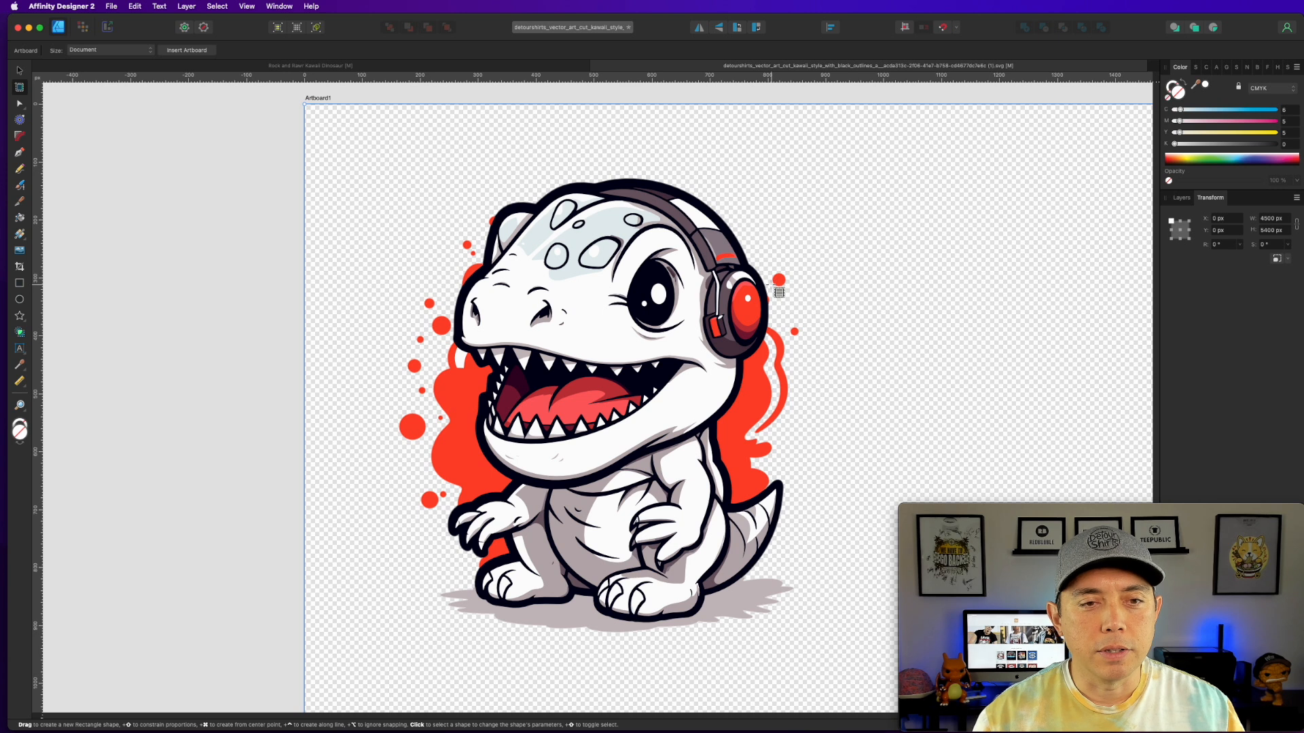
Step: Select the whole dinosaur artwork, scale it up to fill most of the artboard's width, and move it near the centre
{"action": "scroll", "coordinate": [780, 285], "scroll_direction": "down", "scroll_amount": 1}
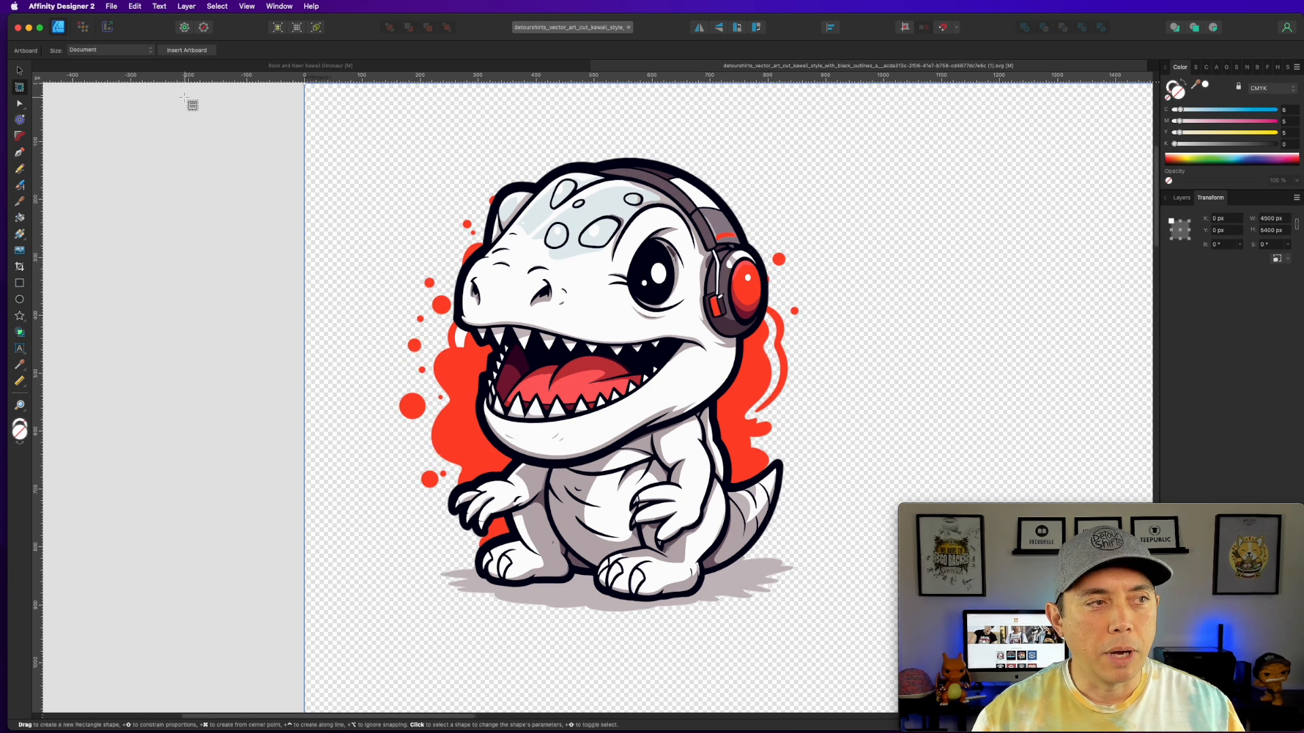
{"action": "left_click", "coordinate": [19, 70]}
{"action": "left_click", "coordinate": [201, 174]}
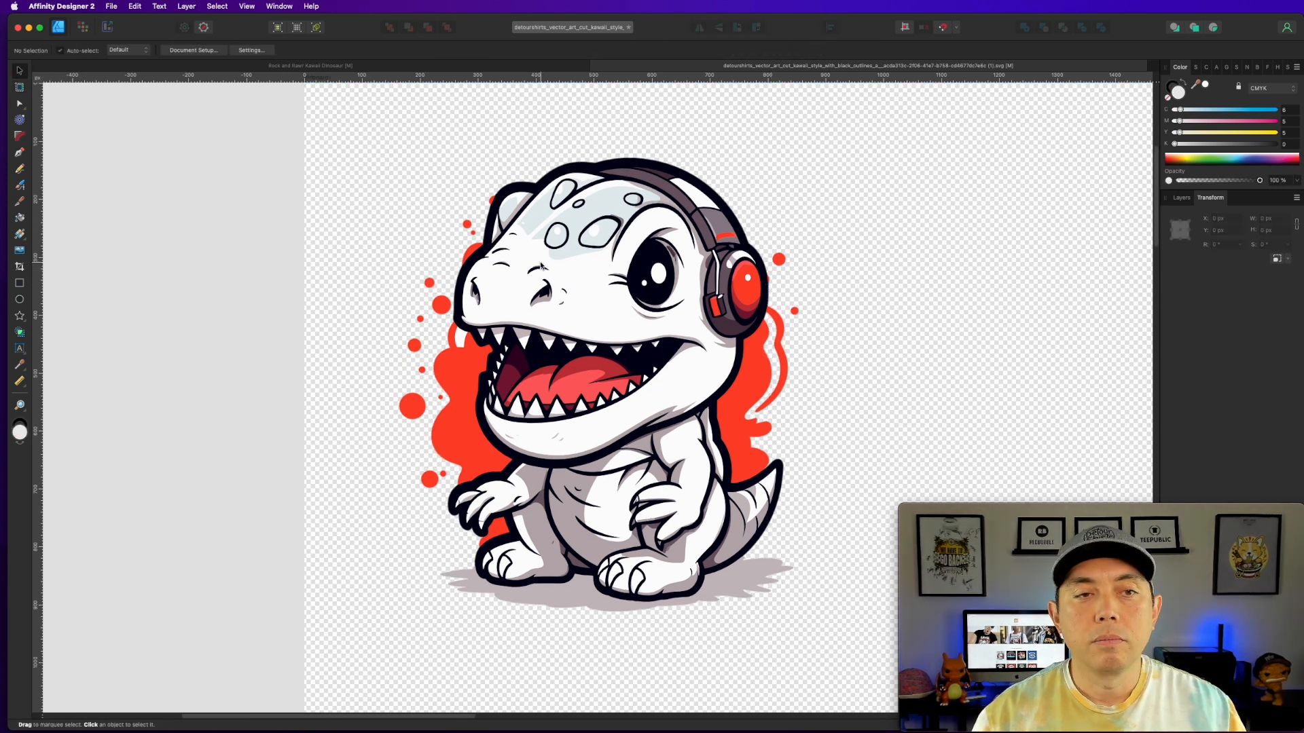
{"action": "scroll", "coordinate": [542, 265], "scroll_direction": "down", "scroll_amount": 10}
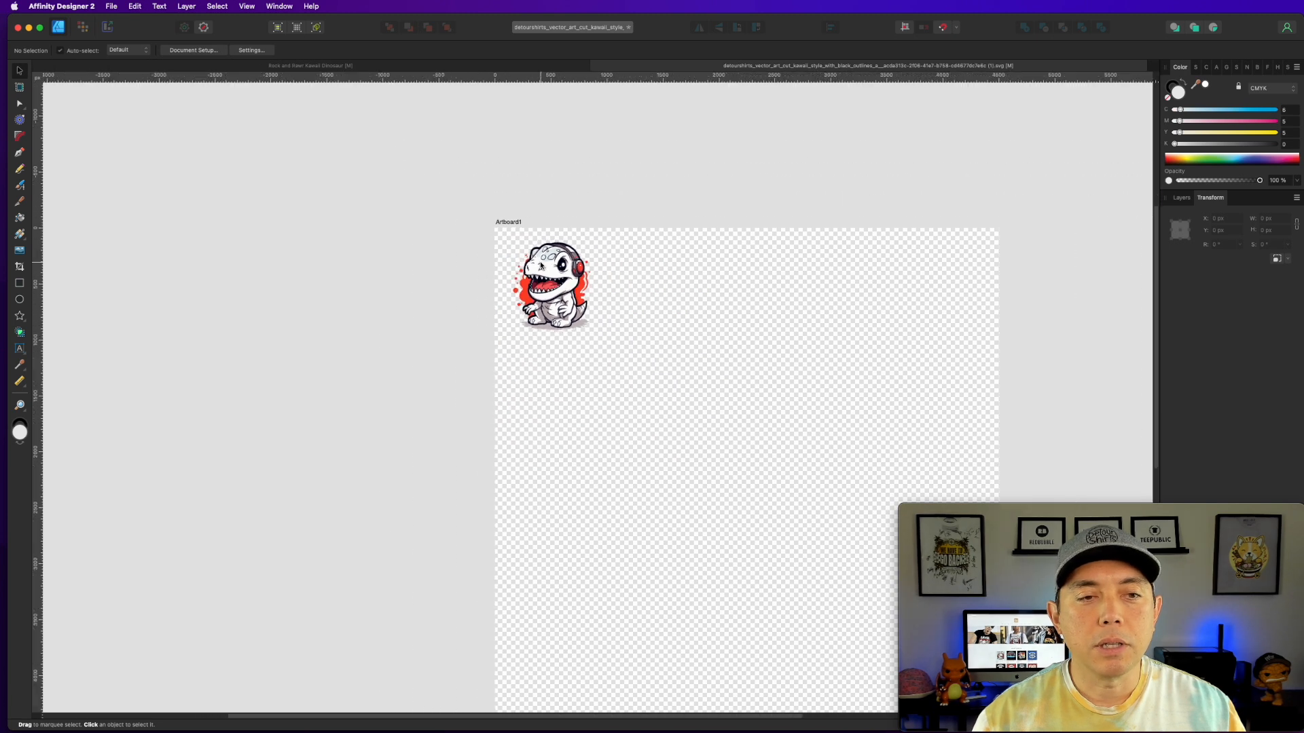
{"action": "scroll", "coordinate": [541, 266], "scroll_direction": "down", "scroll_amount": 3}
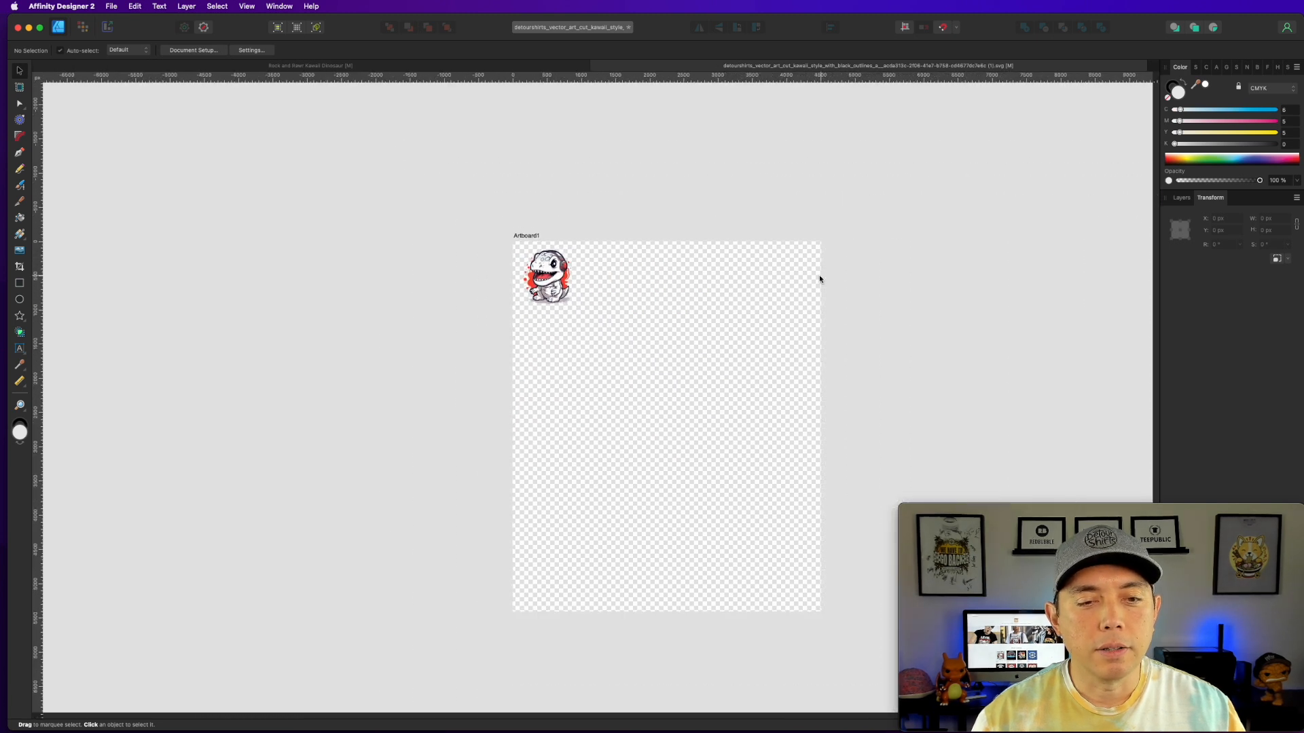
{"action": "left_click_drag", "start_coordinate": [475, 212], "coordinate": [609, 364]}
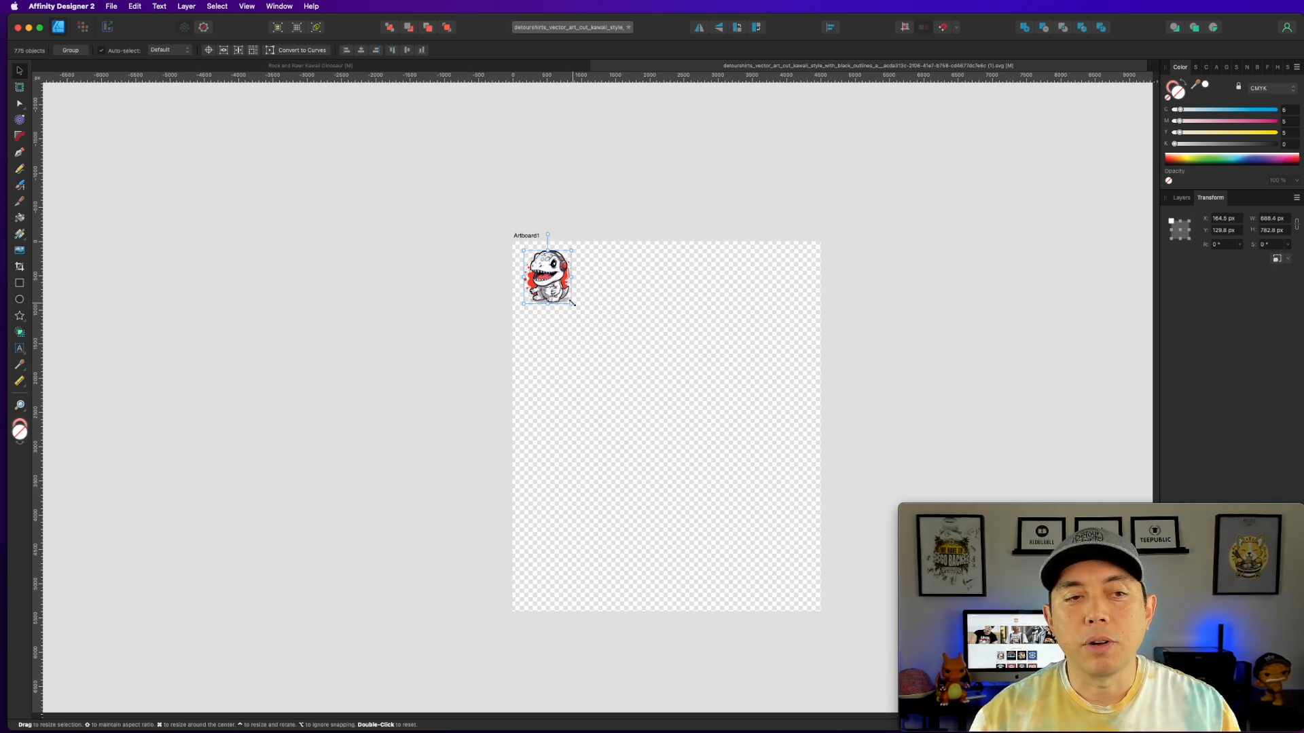
{"action": "left_click_drag", "start_coordinate": [573, 304], "coordinate": [766, 500]}
{"action": "key", "text": "super+z"}
{"action": "left_click_drag", "start_coordinate": [666, 356], "coordinate": [688, 381]}
{"action": "left_click", "coordinate": [838, 270]}
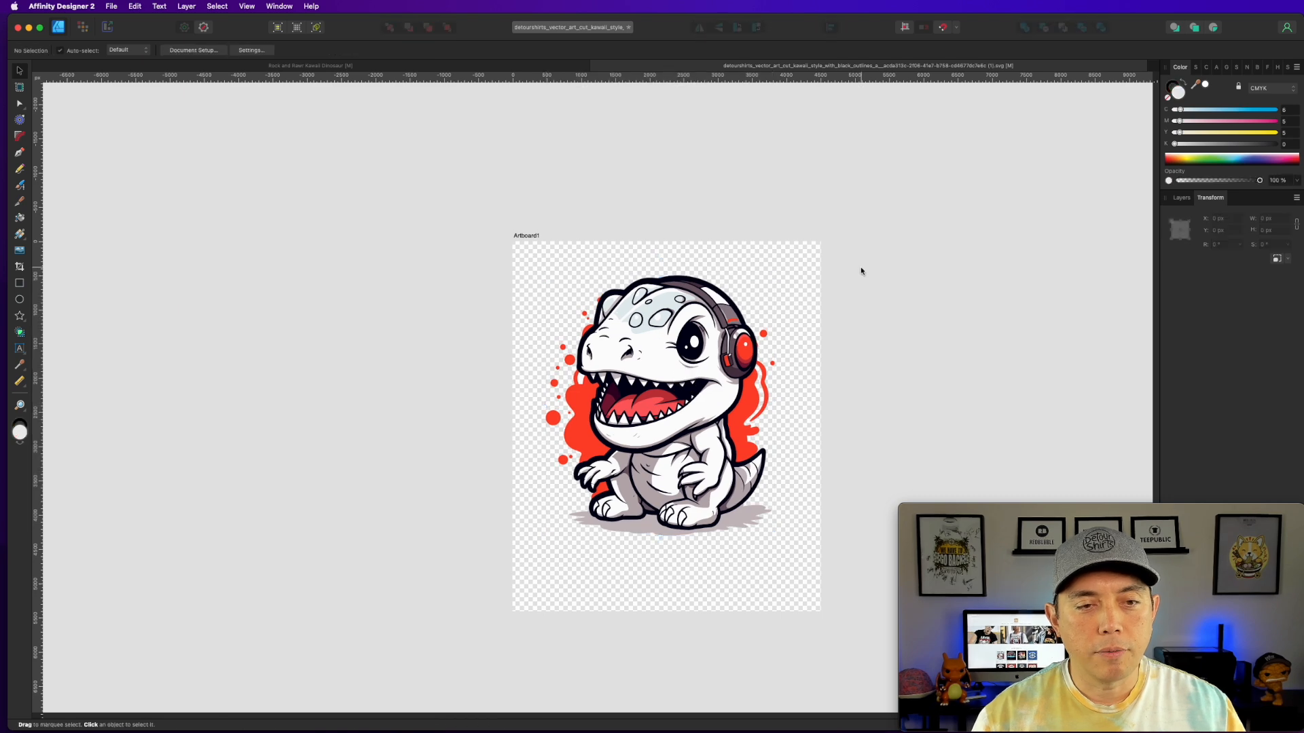
Step: Fill the artboard with white by setting its cyan, magenta and yellow values to 0
{"action": "left_click", "coordinate": [530, 236]}
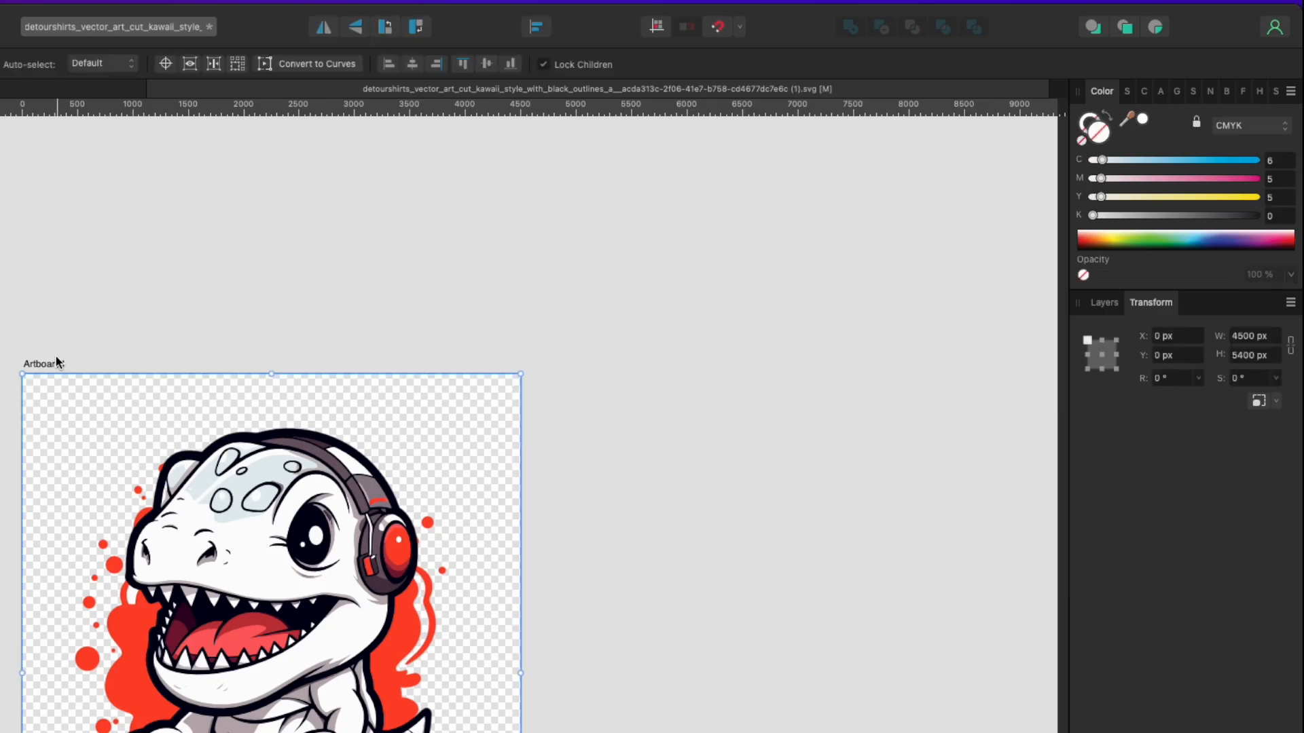
{"action": "left_click", "coordinate": [1092, 196]}
{"action": "left_click", "coordinate": [1091, 178]}
{"action": "left_click", "coordinate": [1090, 160]}
{"action": "left_click", "coordinate": [497, 213]}
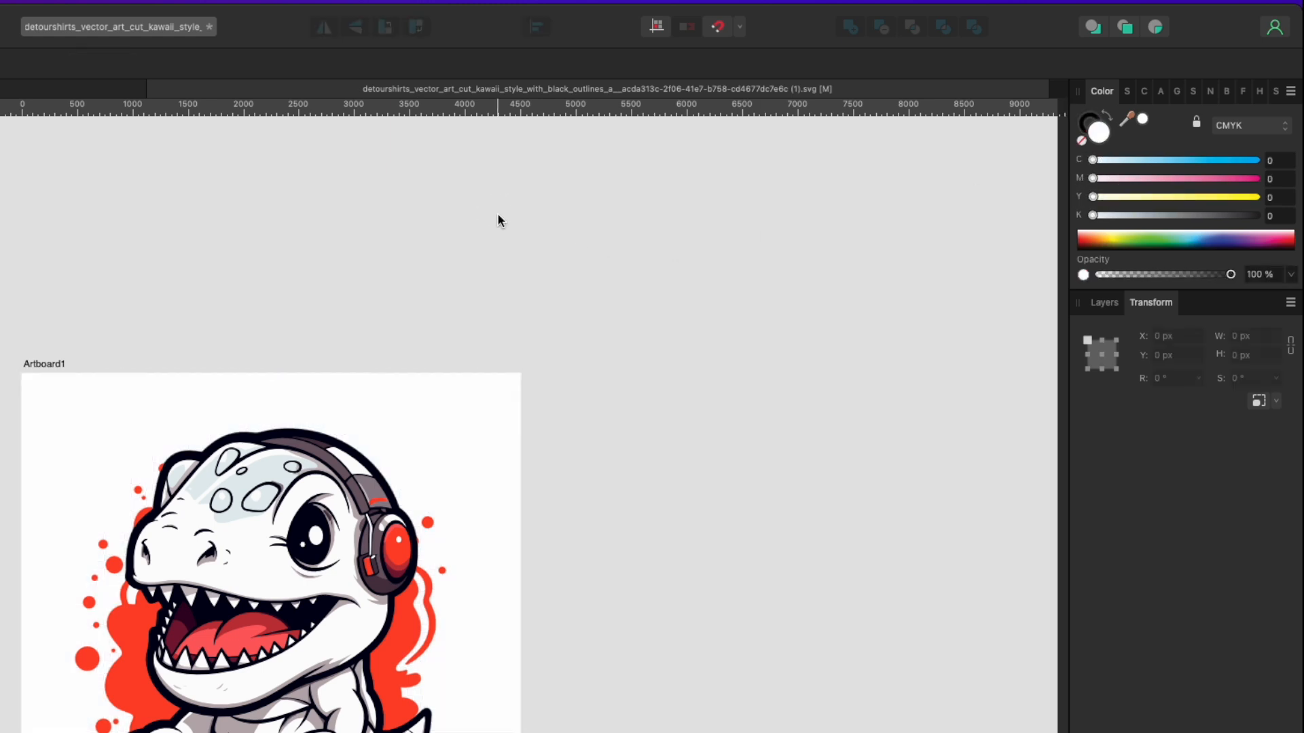
Step: Delete the red splatter shapes on both sides of the dinosaur and the small red dot below the headphone
{"action": "scroll", "coordinate": [379, 585], "scroll_direction": "up", "scroll_amount": 8}
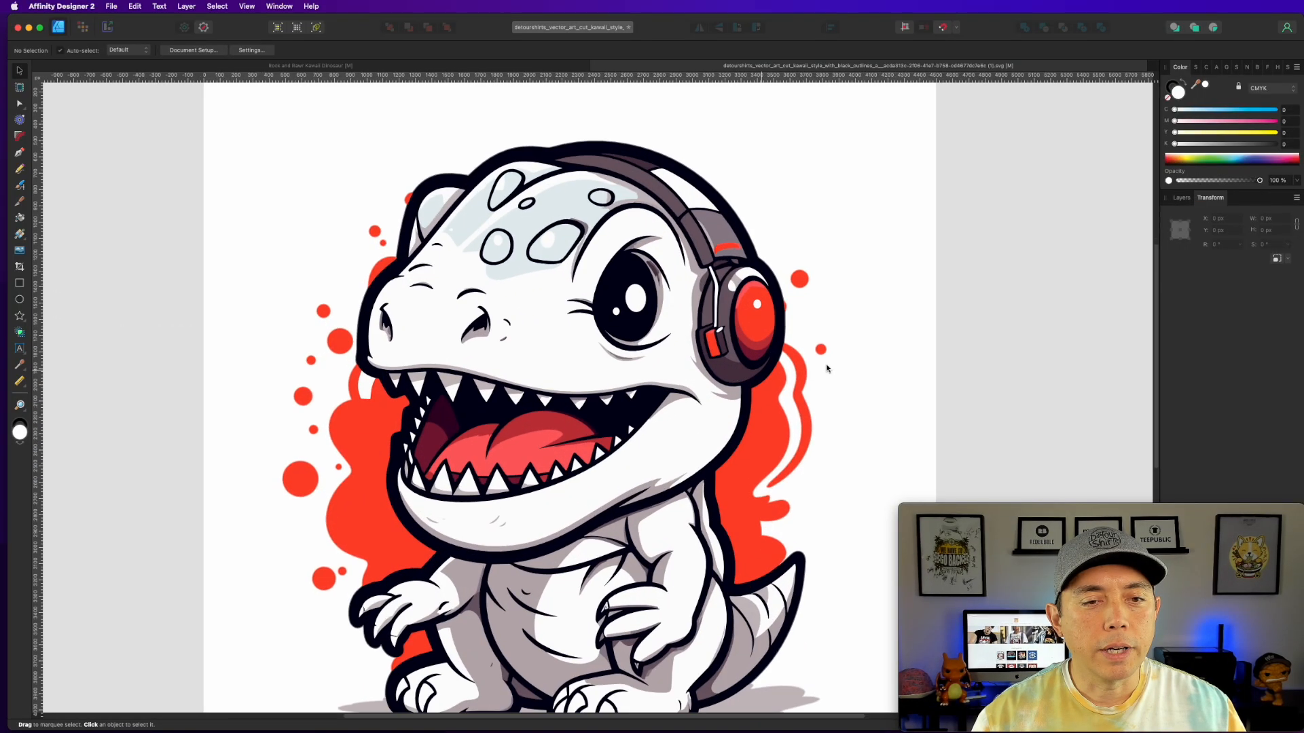
{"action": "scroll", "coordinate": [826, 366], "scroll_direction": "down", "scroll_amount": 5}
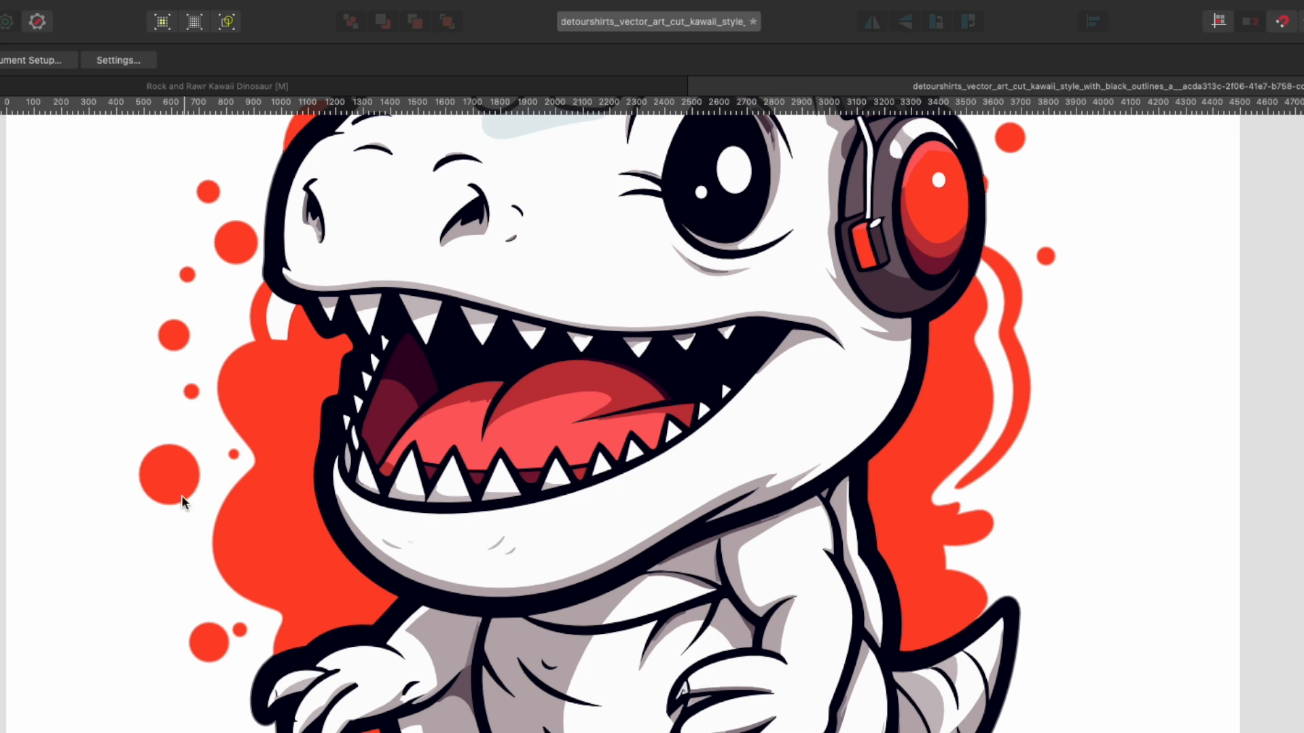
{"action": "left_click", "coordinate": [265, 498]}
{"action": "key", "text": "Delete"}
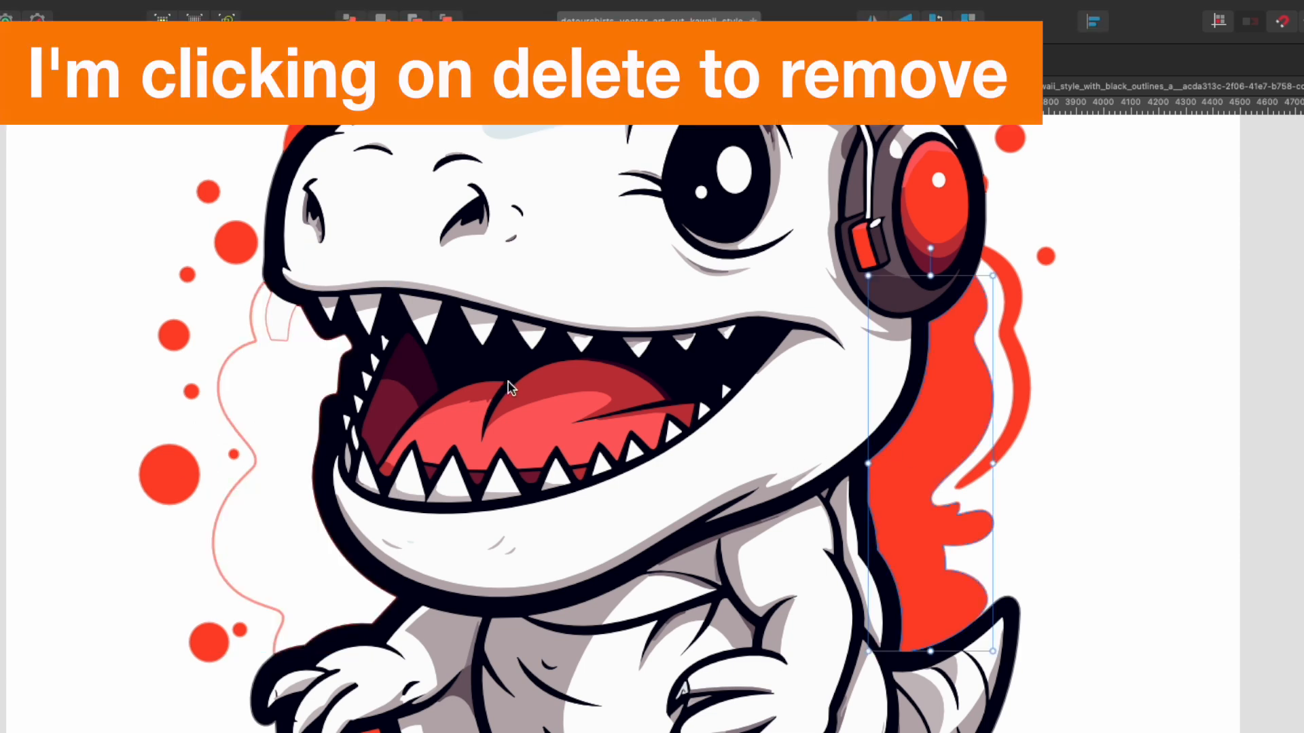
{"action": "key", "text": "Delete"}
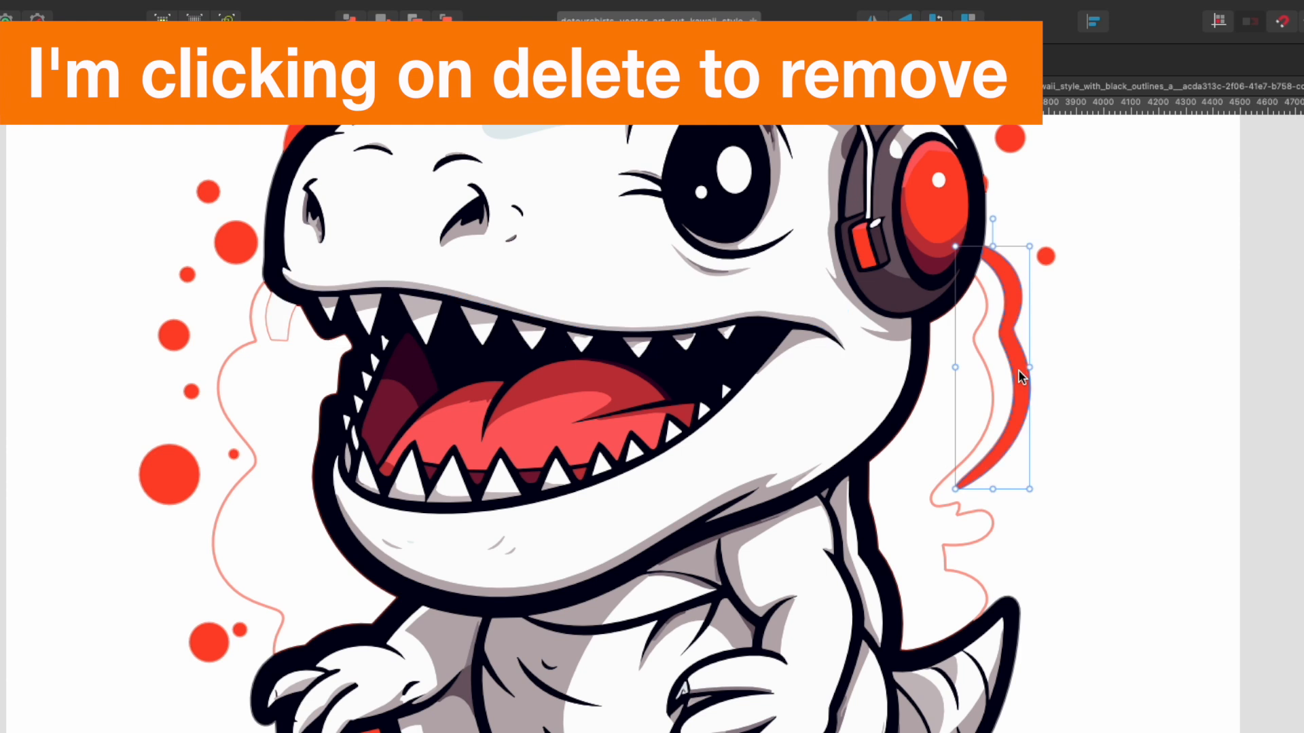
{"action": "left_click", "coordinate": [991, 383]}
{"action": "key", "text": "Delete"}
{"action": "left_click", "coordinate": [1008, 377]}
{"action": "key", "text": "Delete"}
{"action": "left_click", "coordinate": [1046, 256]}
{"action": "key", "text": "Delete"}
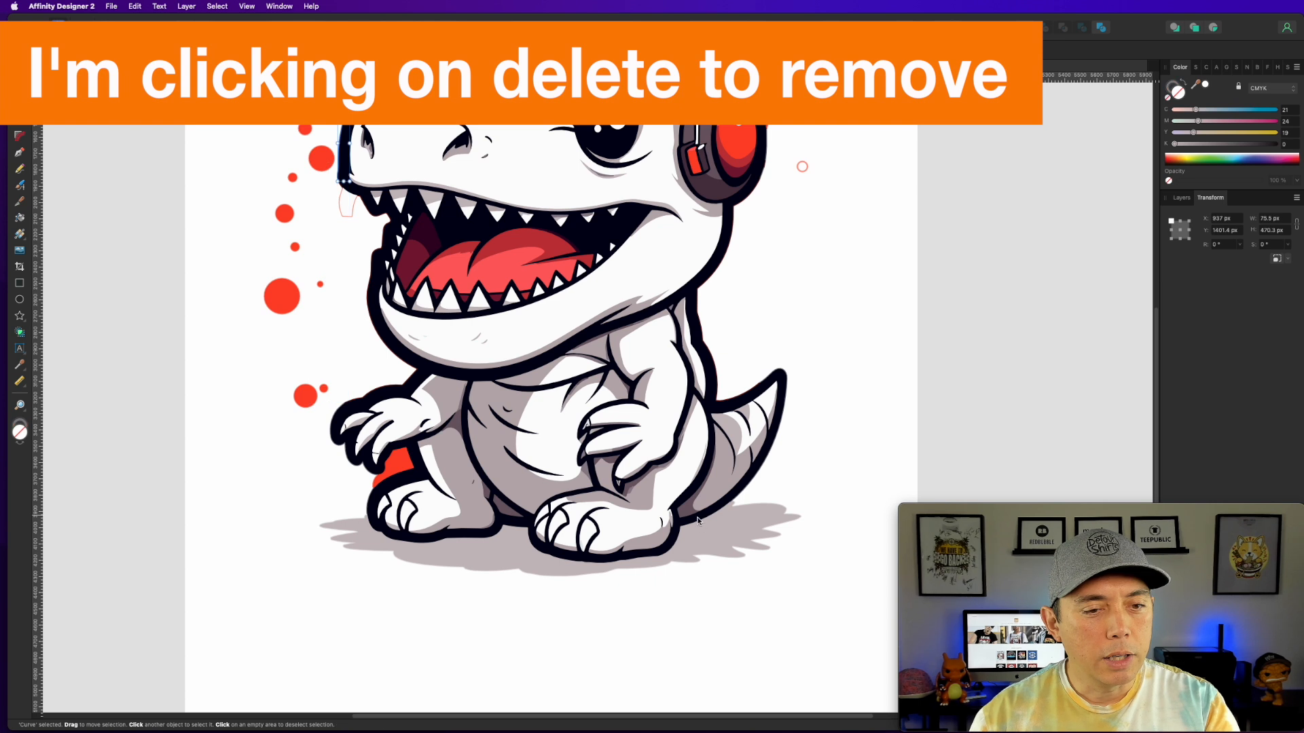
Step: Delete the grey ground shadow beneath the dinosaur
{"action": "left_click", "coordinate": [739, 546]}
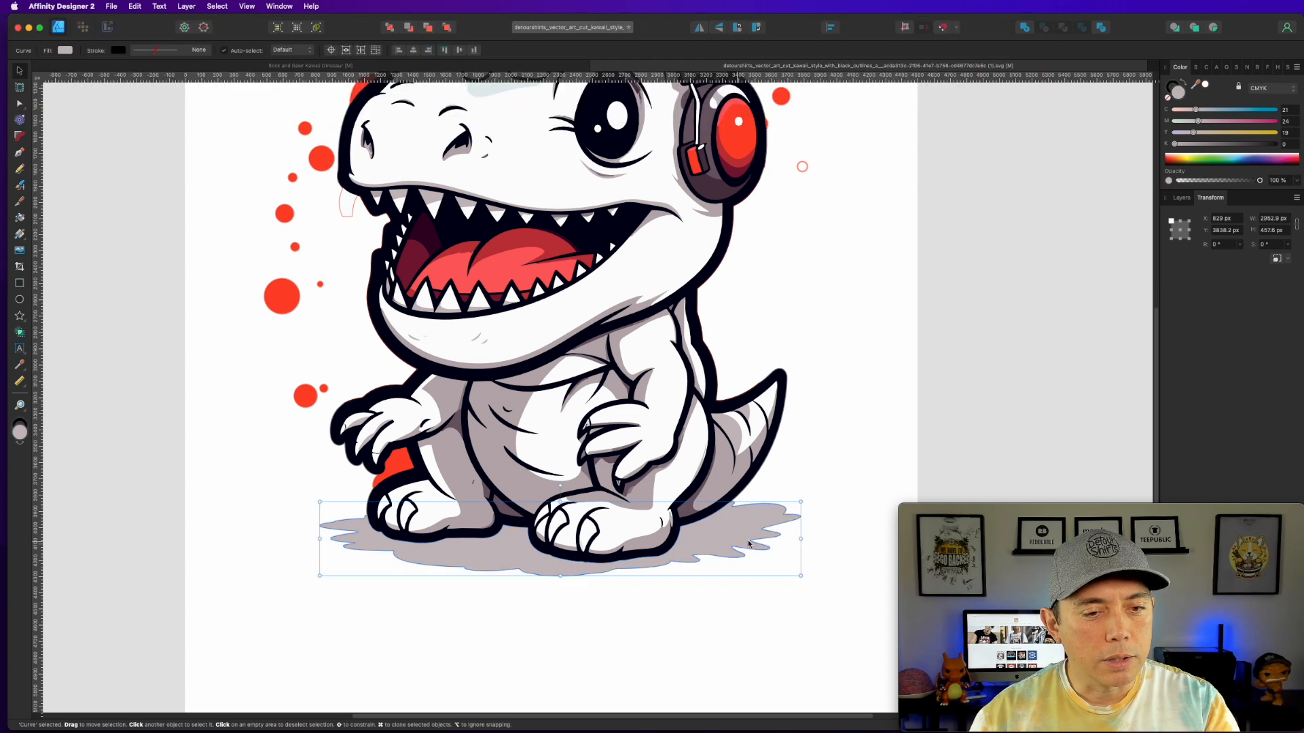
{"action": "key", "text": "Delete"}
{"action": "left_click", "coordinate": [768, 544]}
{"action": "key", "text": "Delete"}
Step: Delete the red patch between the dinosaur's arm and foot and the large red dot beside that hand
{"action": "left_click", "coordinate": [391, 455]}
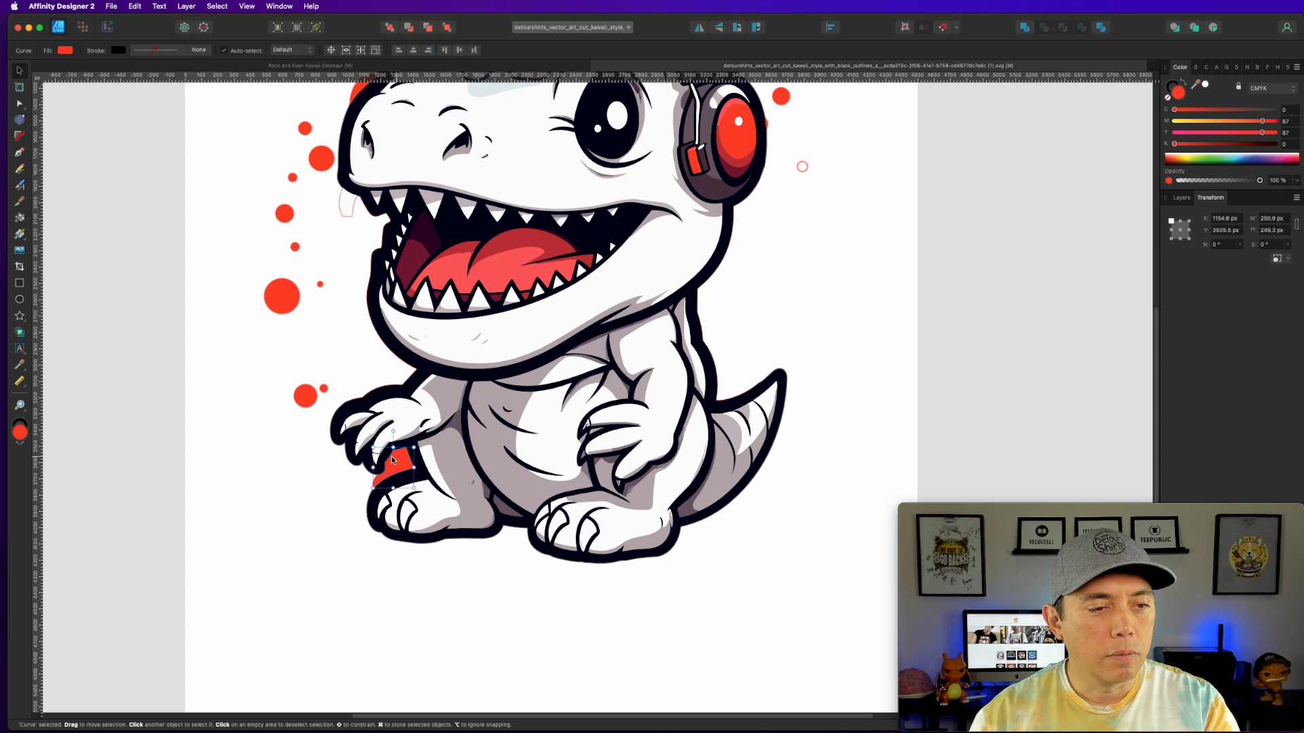
{"action": "key", "text": "Delete"}
{"action": "left_click", "coordinate": [305, 395]}
{"action": "key", "text": "Delete"}
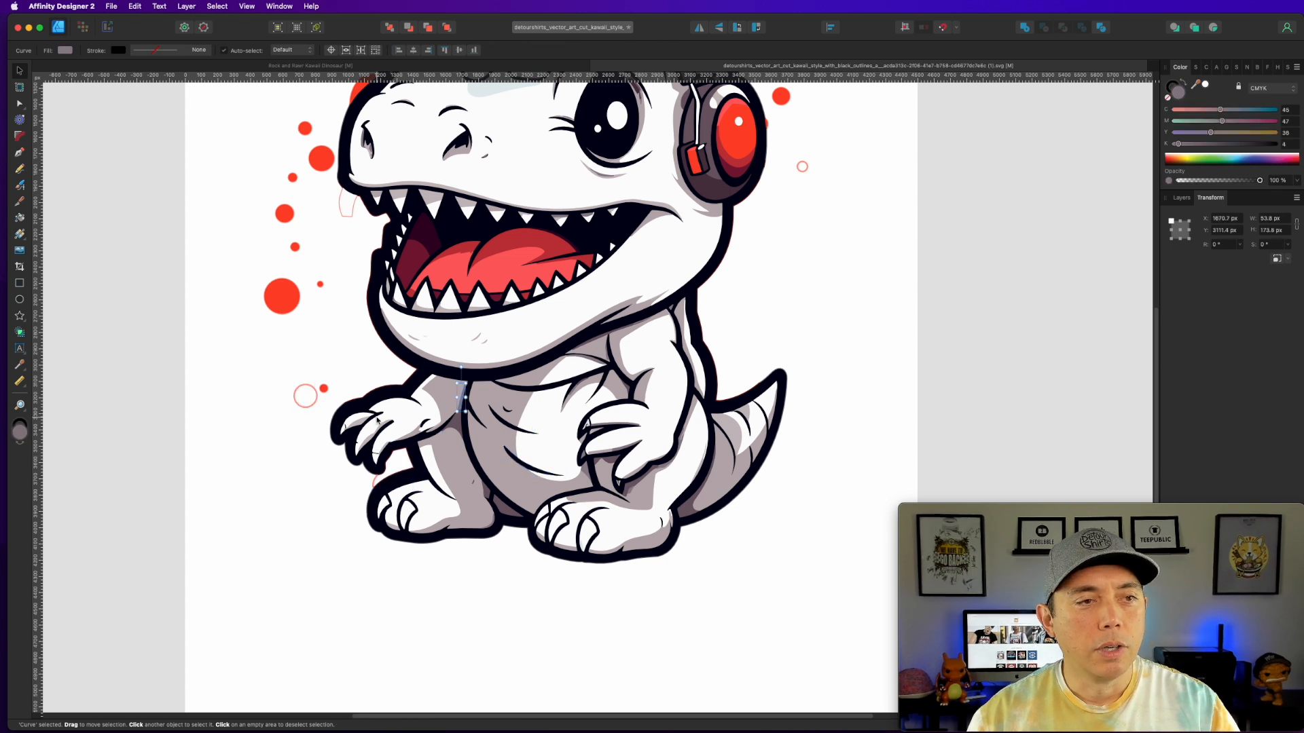
Step: Delete the large red shape showing behind the top of the dinosaur's snout
{"action": "scroll", "coordinate": [377, 421], "scroll_direction": "up", "scroll_amount": 5}
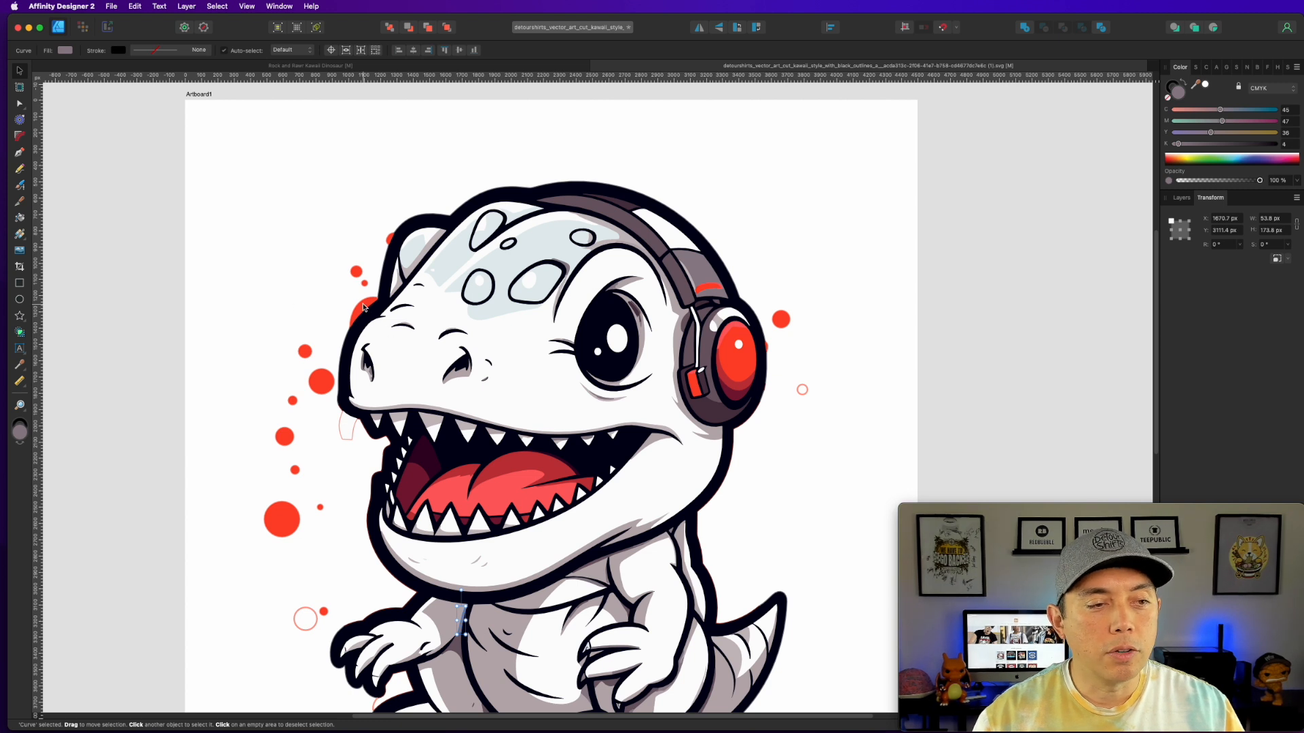
{"action": "scroll", "coordinate": [360, 309], "scroll_direction": "up", "scroll_amount": 5}
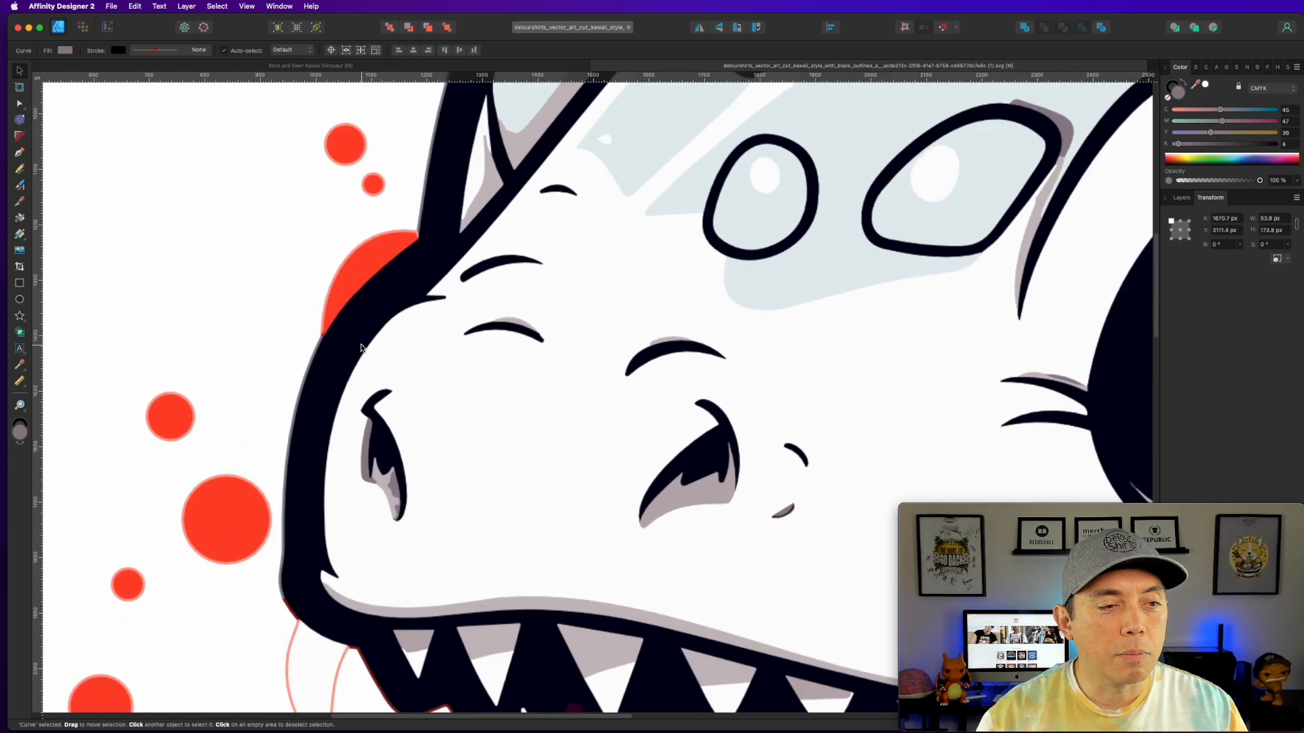
{"action": "left_click", "coordinate": [371, 242]}
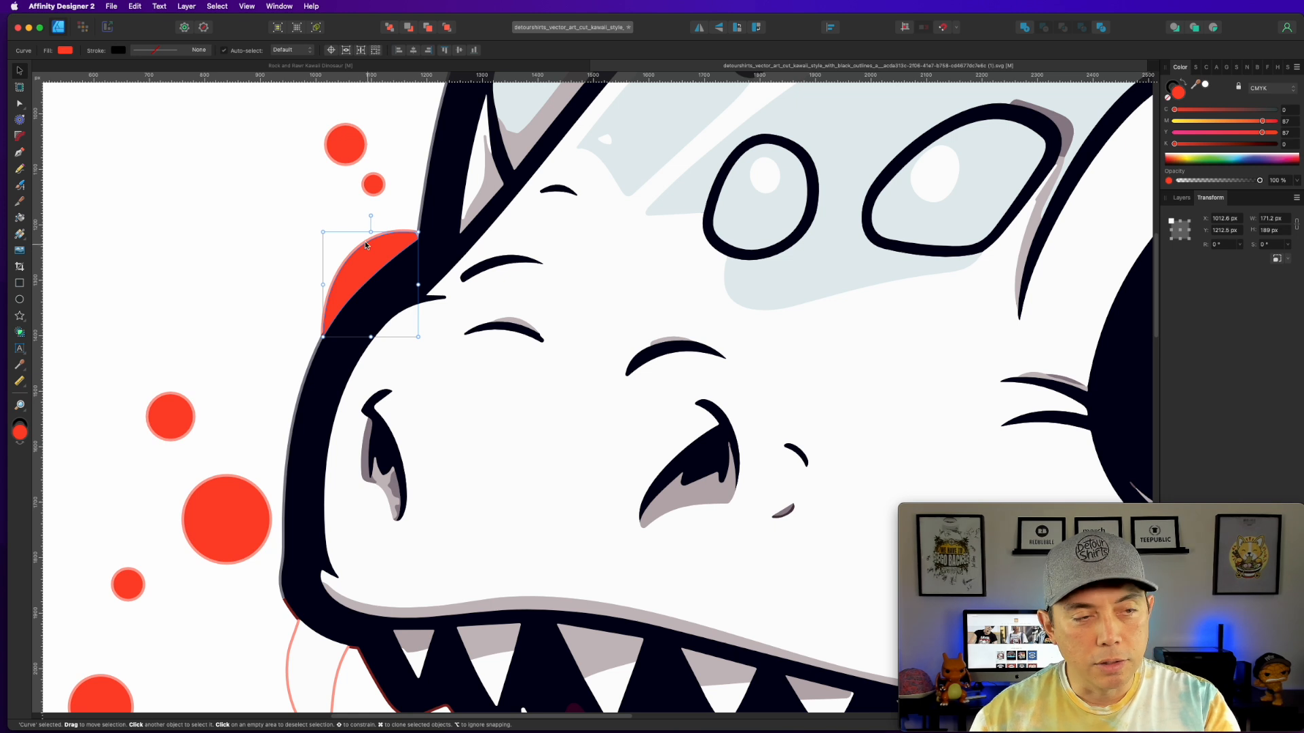
{"action": "key", "text": "Delete"}
{"action": "left_click", "coordinate": [370, 240]}
{"action": "key", "text": "Delete"}
Step: Try to delete the leftover thin outlines around the snout and beneath the tip of the upper jaw
{"action": "left_click", "coordinate": [331, 245]}
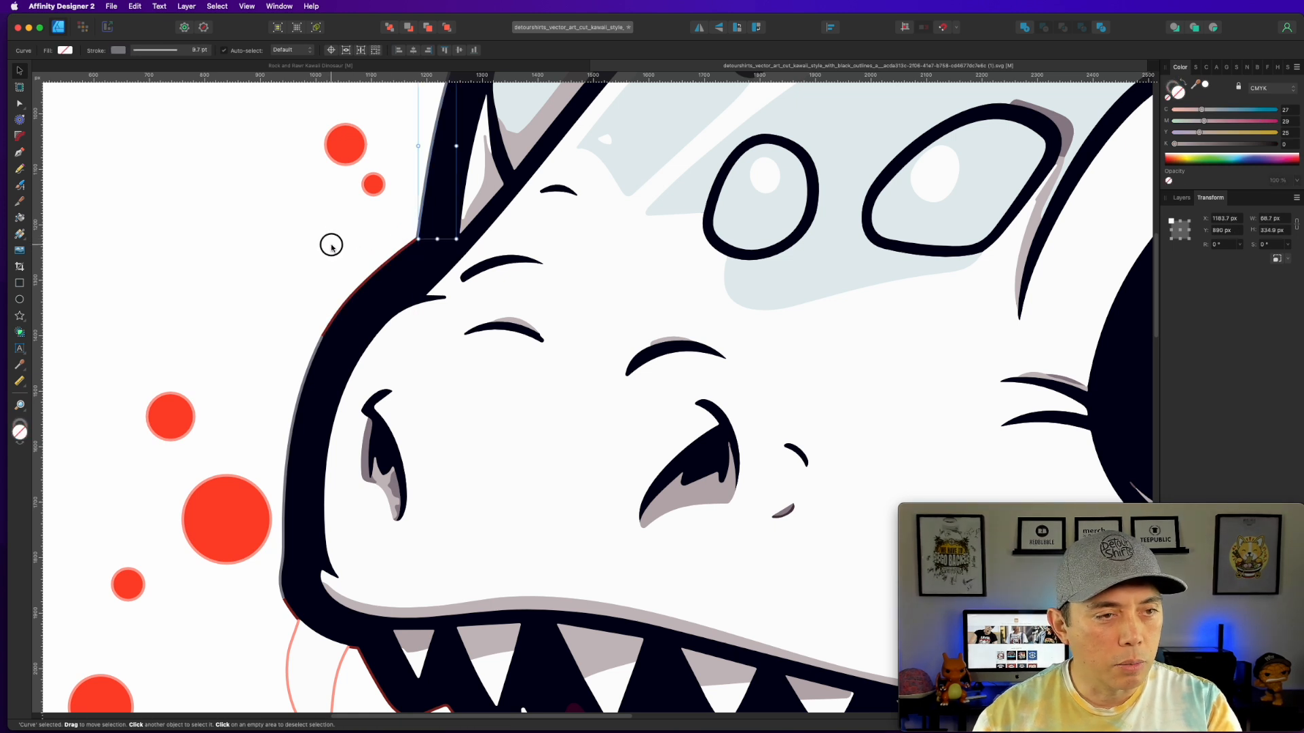
{"action": "left_click", "coordinate": [292, 630]}
{"action": "key", "text": "Delete"}
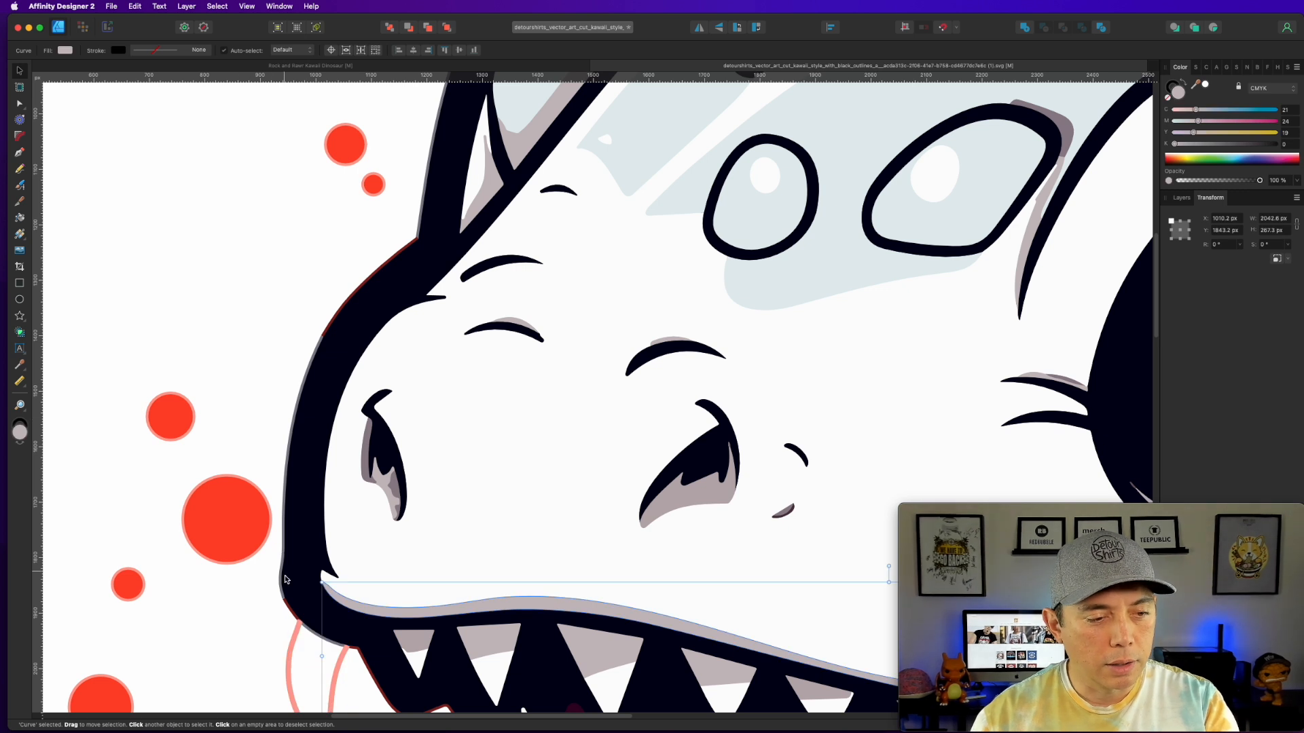
{"action": "scroll", "coordinate": [289, 570], "scroll_direction": "down", "scroll_amount": 5}
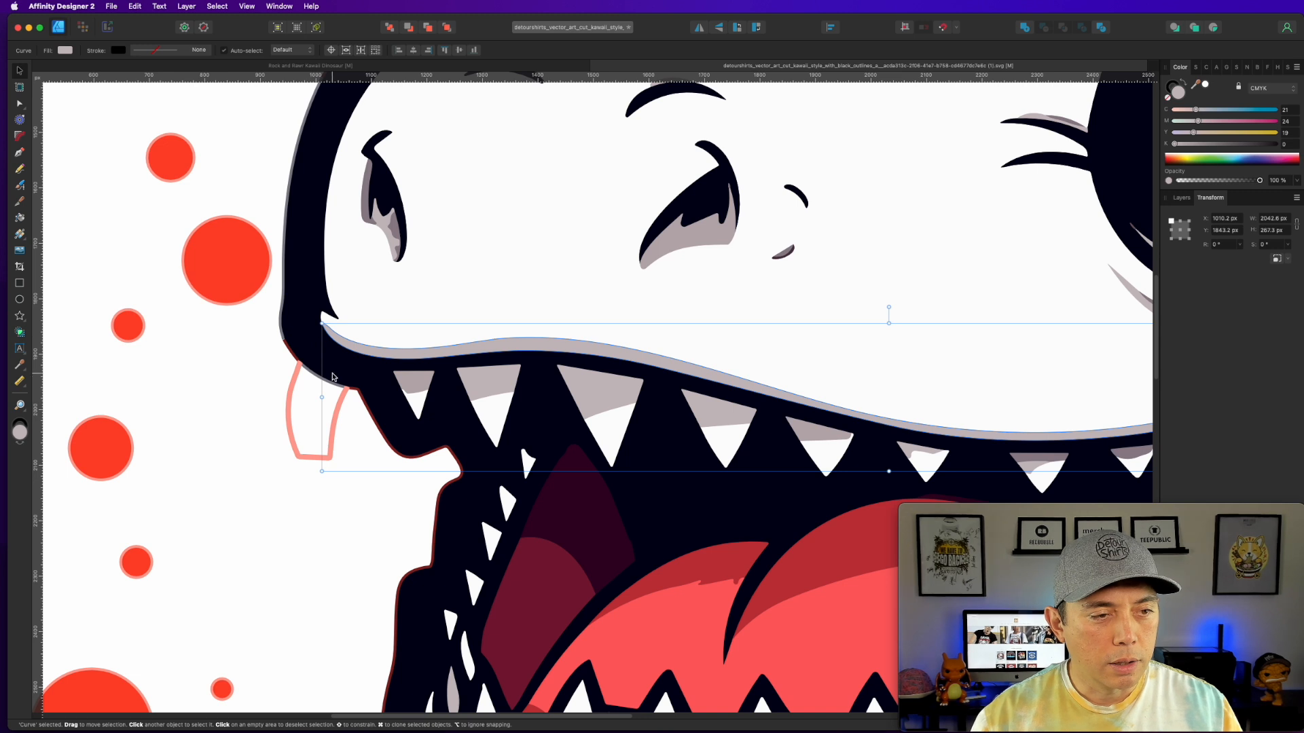
{"action": "left_click", "coordinate": [340, 398]}
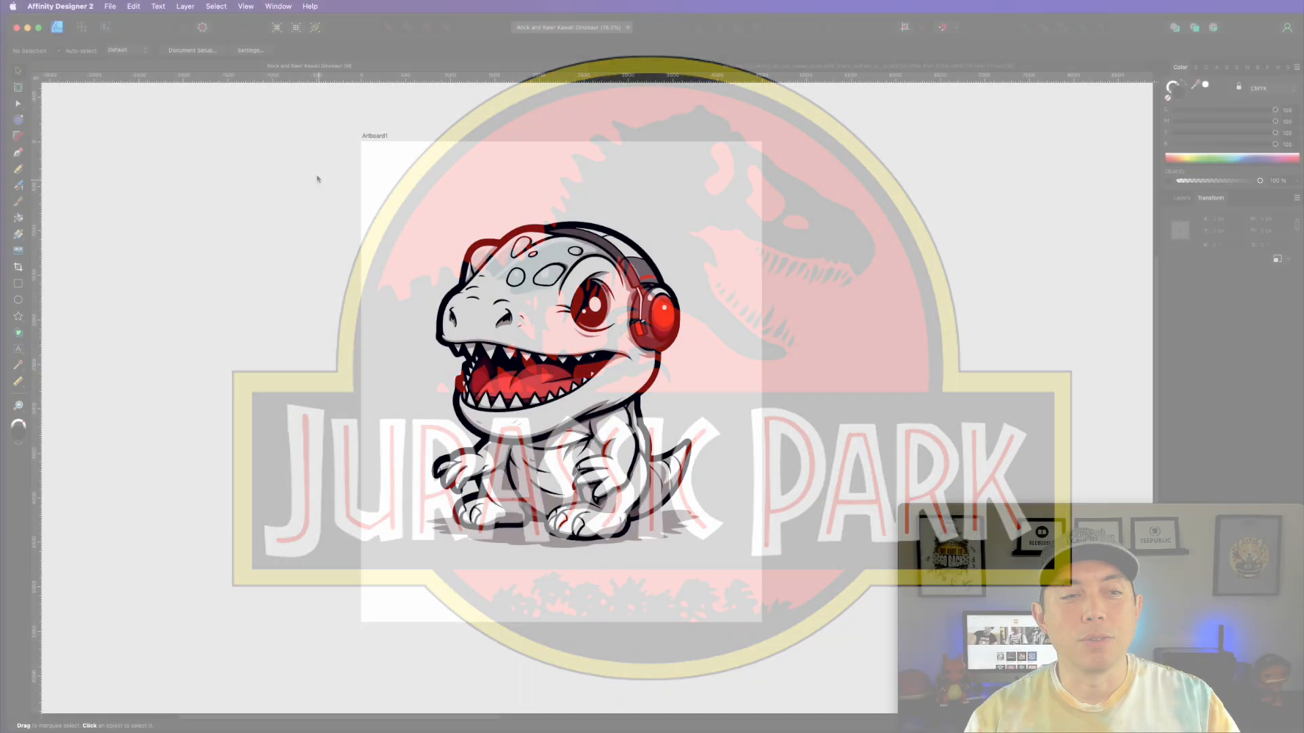
Step: Flip the whole dinosaur artwork horizontally, and move it slightly down and to the left on the artboard
{"action": "left_click_drag", "start_coordinate": [316, 174], "coordinate": [765, 638]}
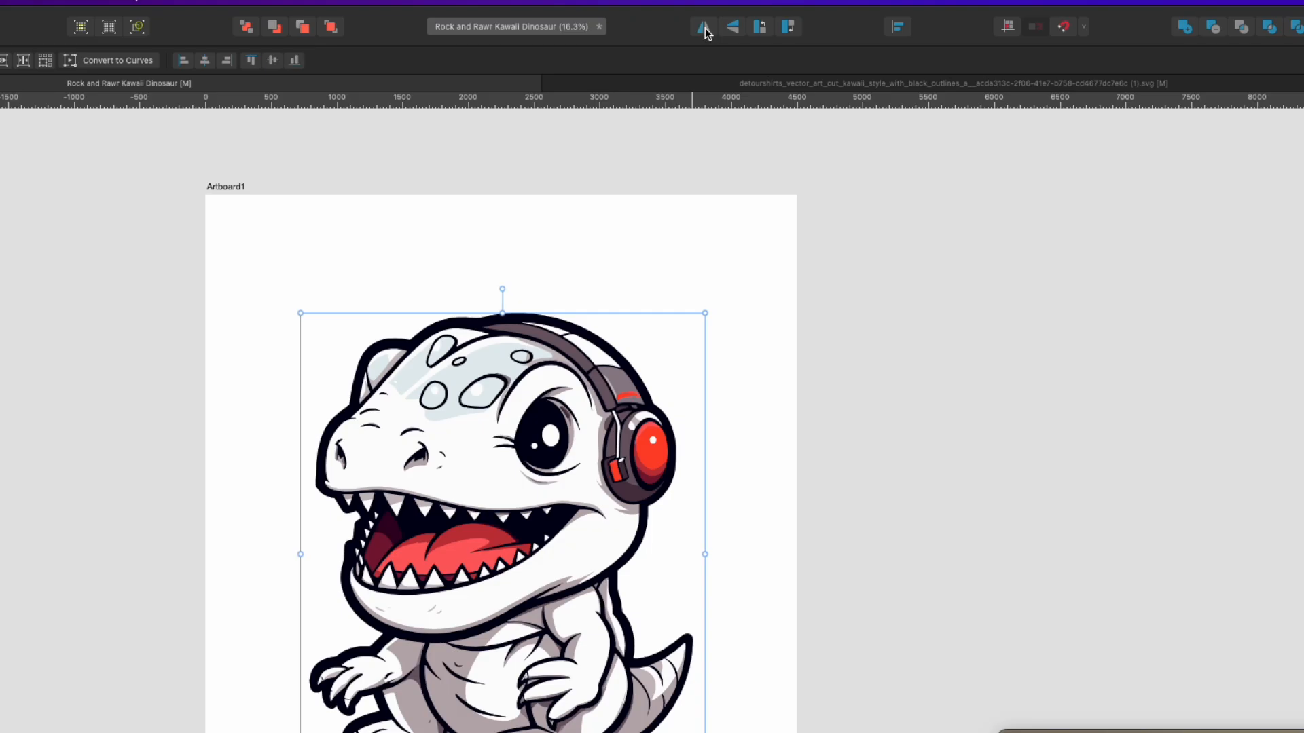
{"action": "left_click", "coordinate": [704, 27]}
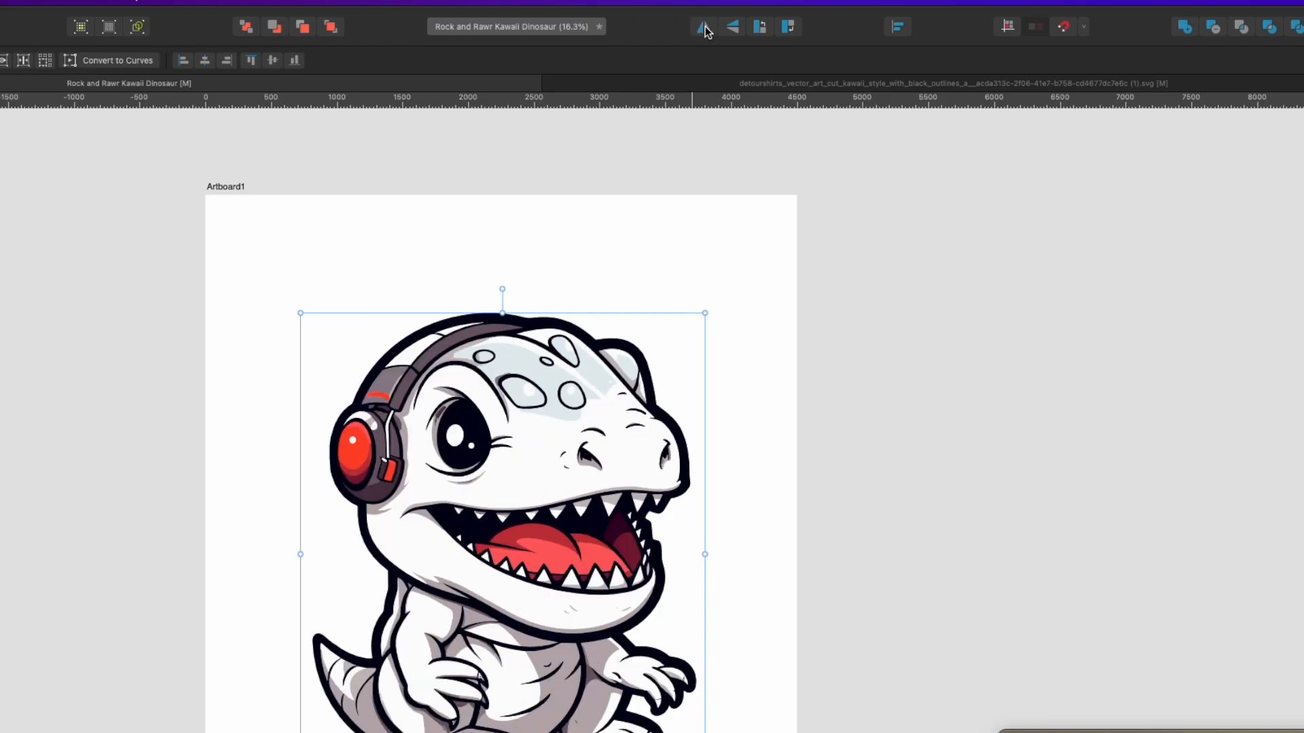
{"action": "left_click", "coordinate": [70, 270]}
{"action": "left_click_drag", "start_coordinate": [52, 243], "coordinate": [760, 732]}
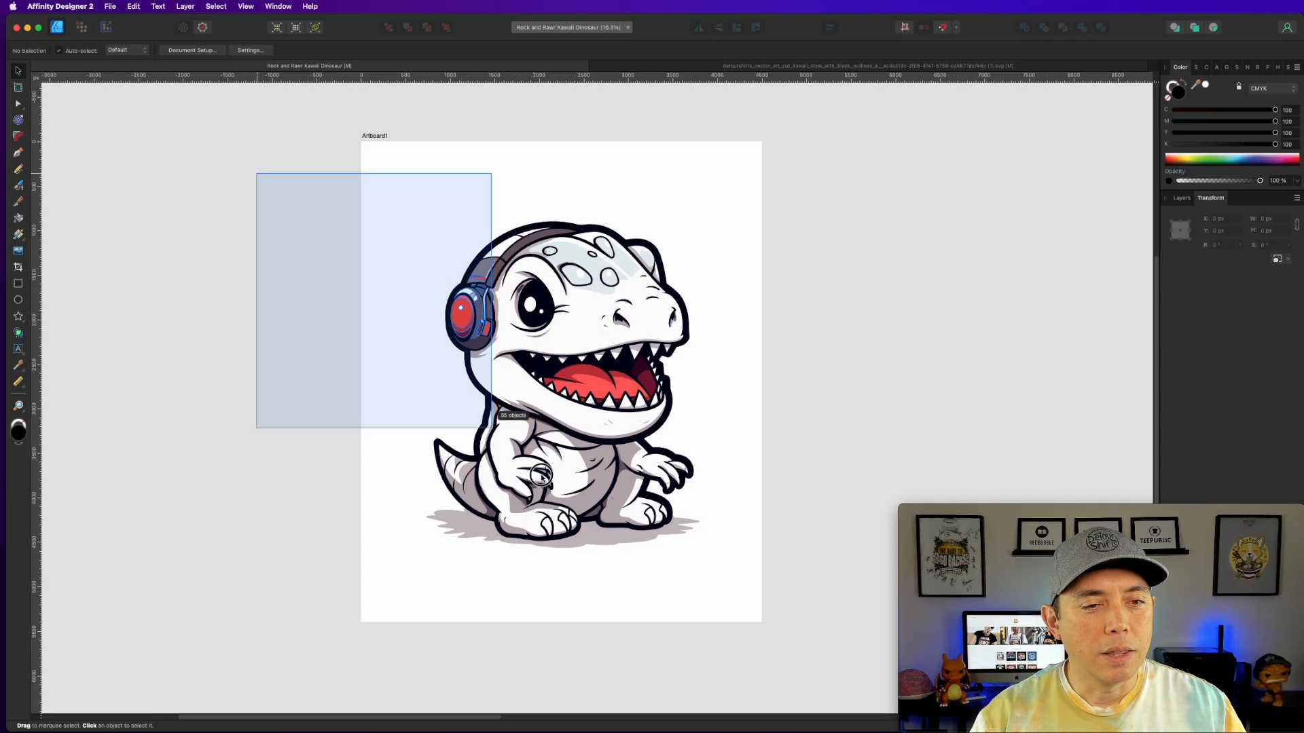
{"action": "left_click_drag", "start_coordinate": [736, 604], "coordinate": [736, 603]}
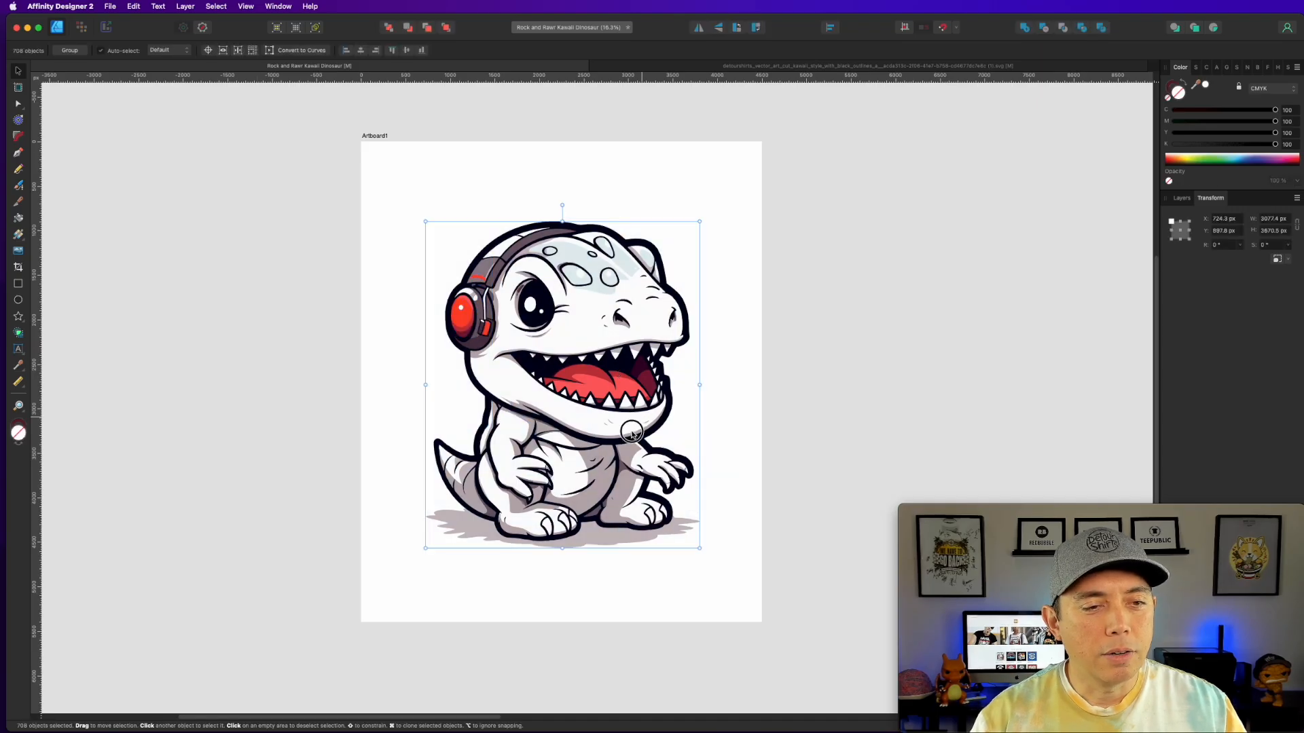
{"action": "left_click_drag", "start_coordinate": [639, 425], "coordinate": [625, 444]}
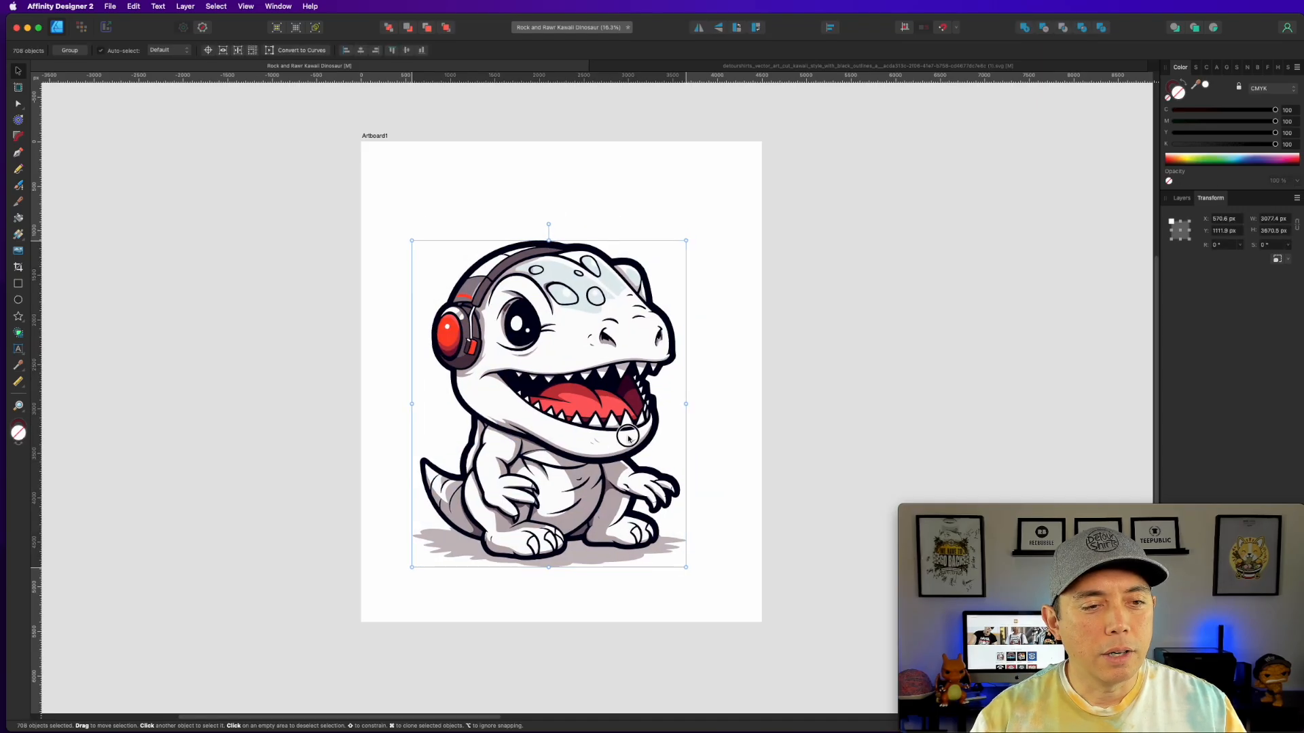
{"action": "left_click", "coordinate": [835, 398]}
Step: Add a circle about 4050 px across behind the dinosaur and fill it with red sampled from the headphone
{"action": "left_click", "coordinate": [18, 299]}
{"action": "left_click_drag", "start_coordinate": [388, 206], "coordinate": [731, 583]}
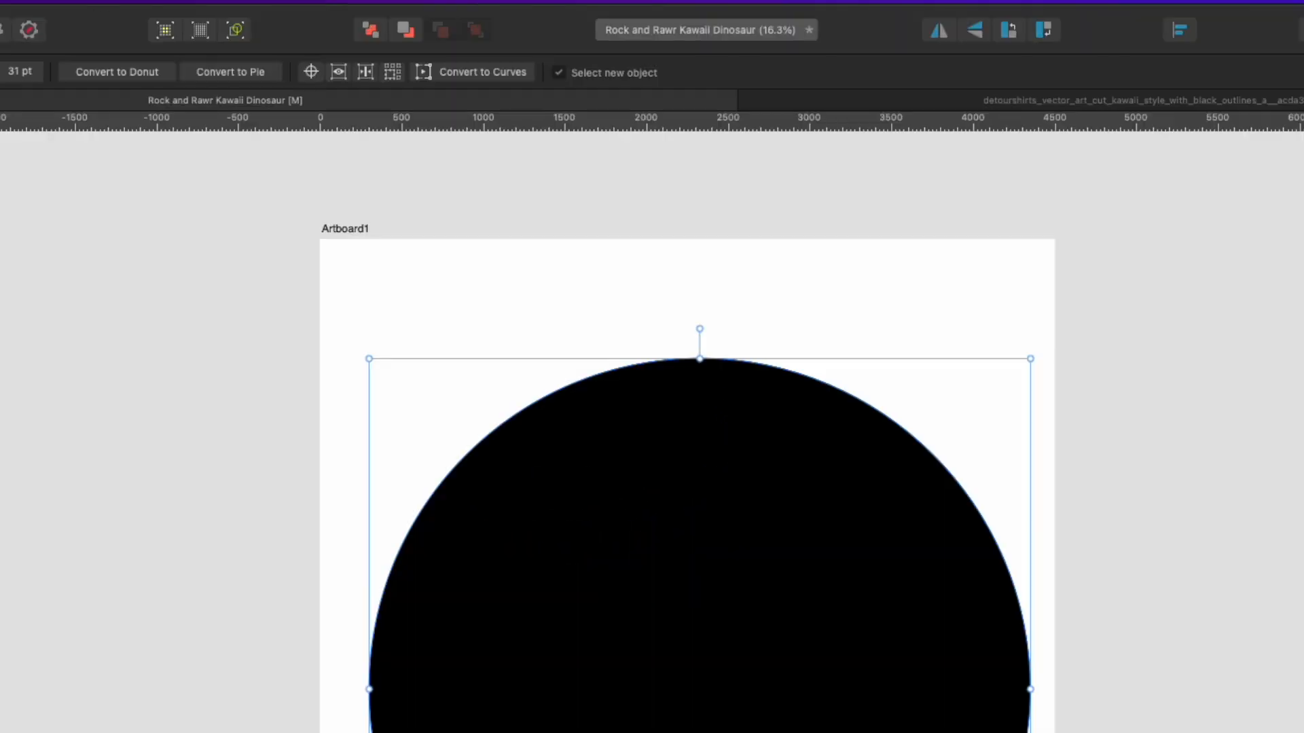
{"action": "left_click", "coordinate": [370, 30]}
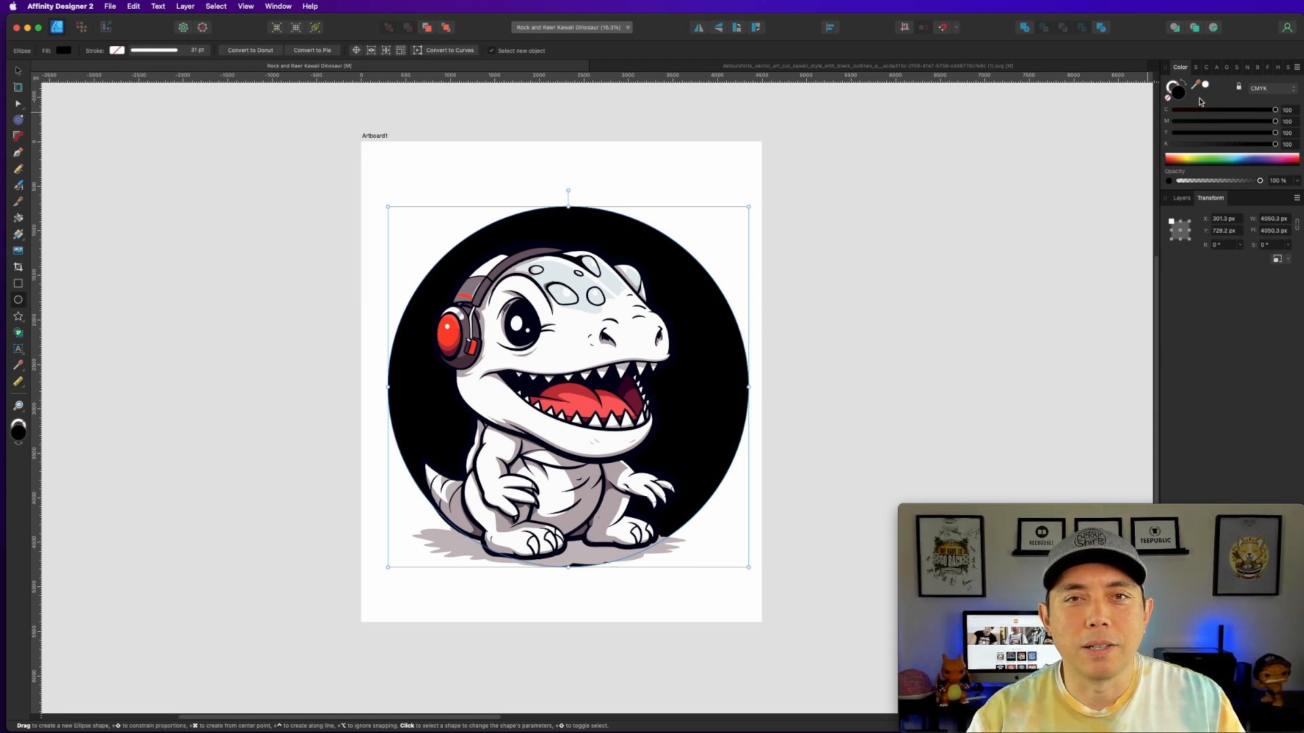
{"action": "left_click_drag", "start_coordinate": [1207, 87], "coordinate": [442, 331]}
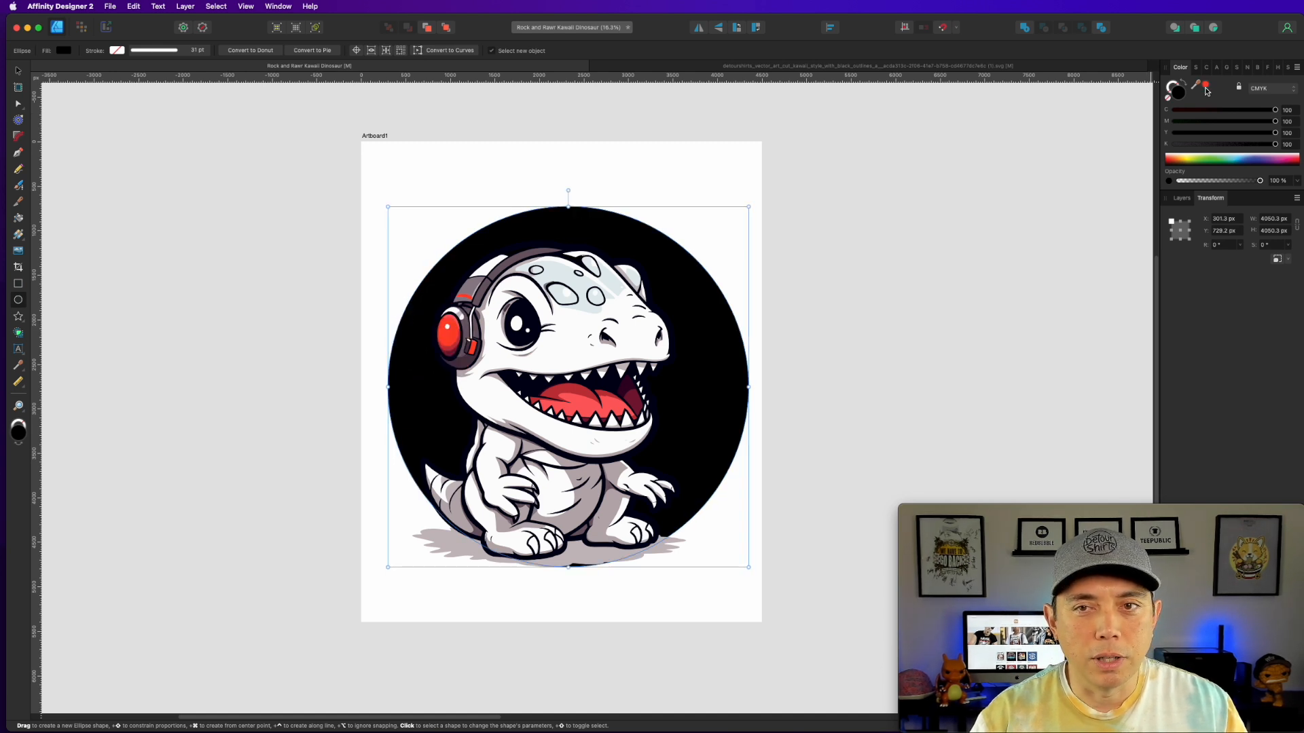
{"action": "left_click", "coordinate": [1206, 85]}
Step: Shift the dinosaur further down and left over the circle, and nudge the red circle up and left
{"action": "left_click", "coordinate": [18, 69]}
{"action": "left_click_drag", "start_coordinate": [259, 160], "coordinate": [708, 608]}
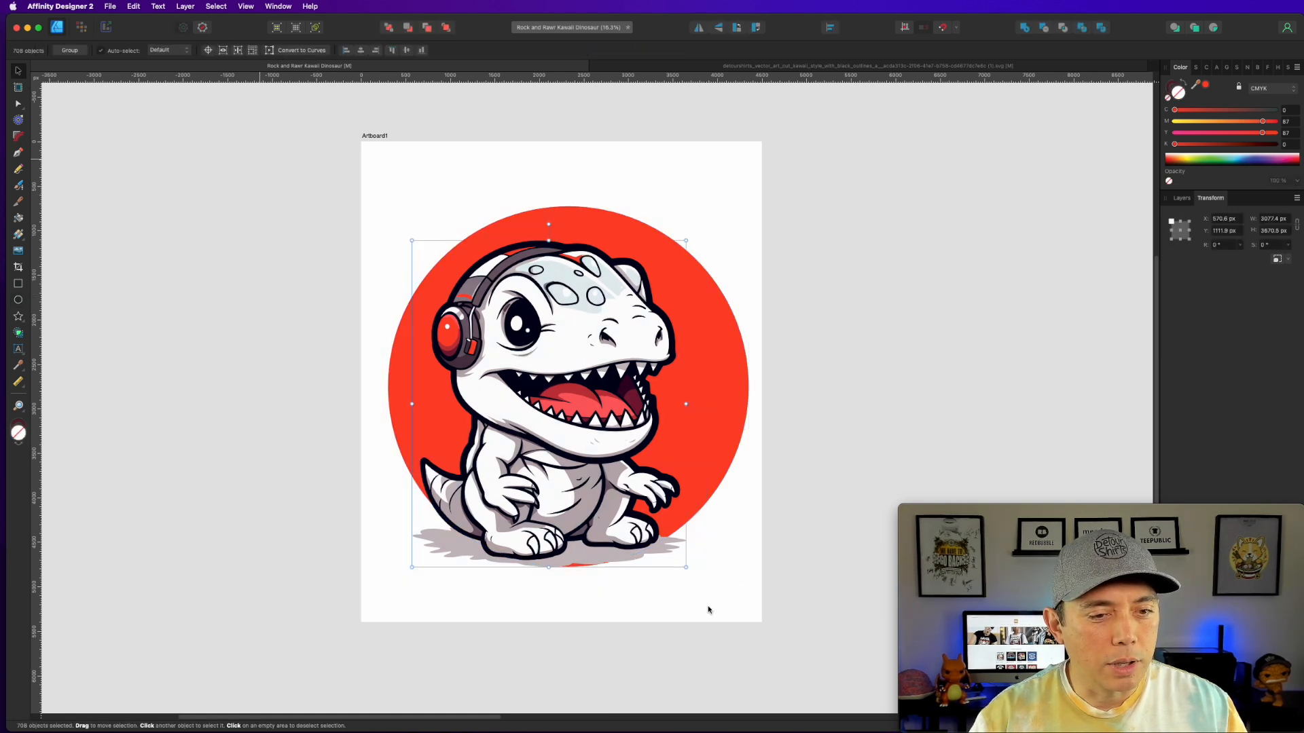
{"action": "left_click_drag", "start_coordinate": [616, 352], "coordinate": [602, 358]}
{"action": "left_click", "coordinate": [719, 377]}
{"action": "left_click_drag", "start_coordinate": [718, 377], "coordinate": [718, 374]}
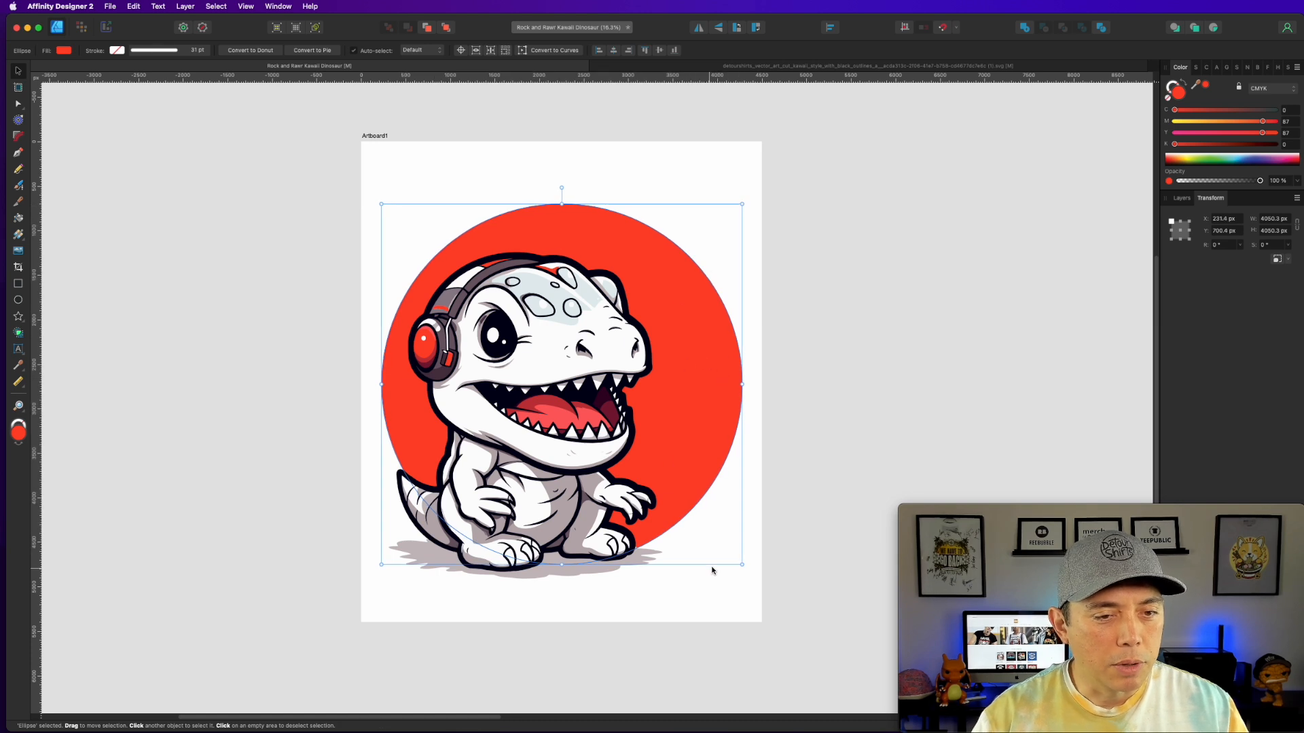
{"action": "left_click", "coordinate": [897, 296]}
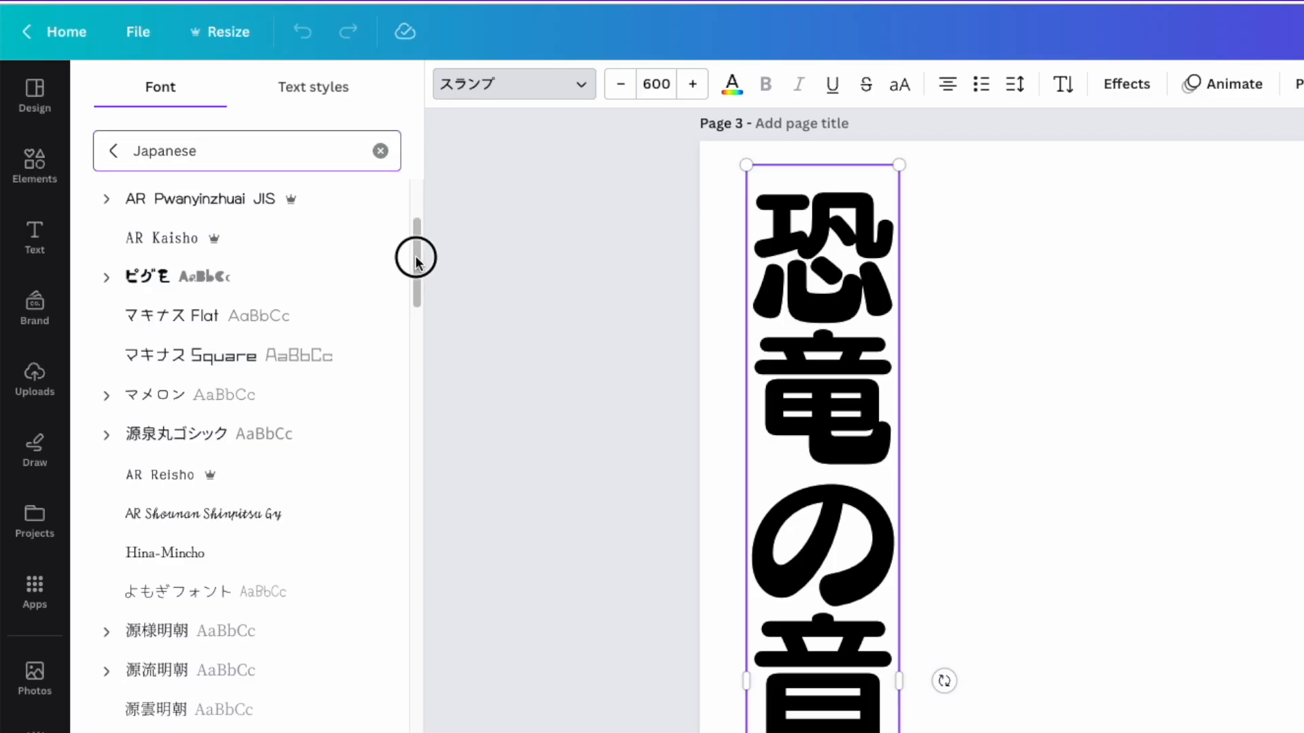
Step: Browse the Japanese fonts for the vertical Japanese text on page 3
{"action": "scroll", "coordinate": [390, 311], "scroll_direction": "down", "scroll_amount": 15}
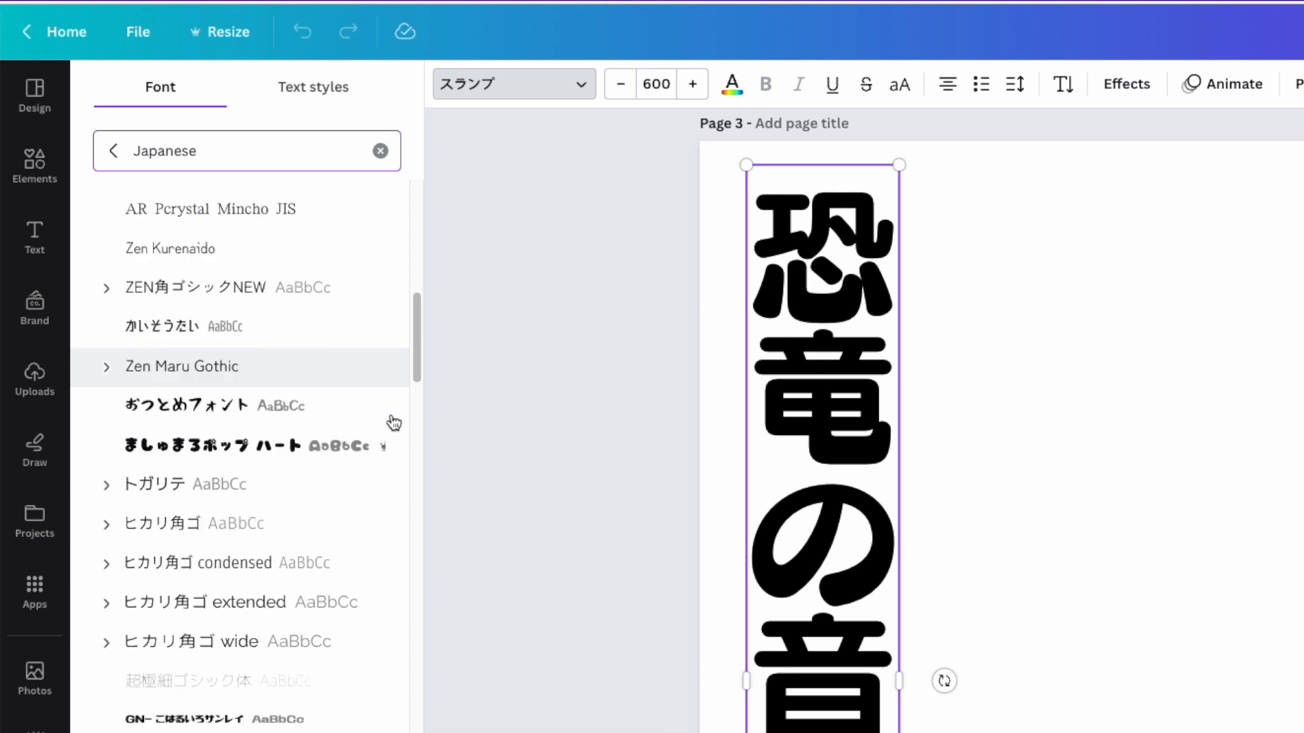
{"action": "scroll", "coordinate": [393, 449], "scroll_direction": "down", "scroll_amount": 20}
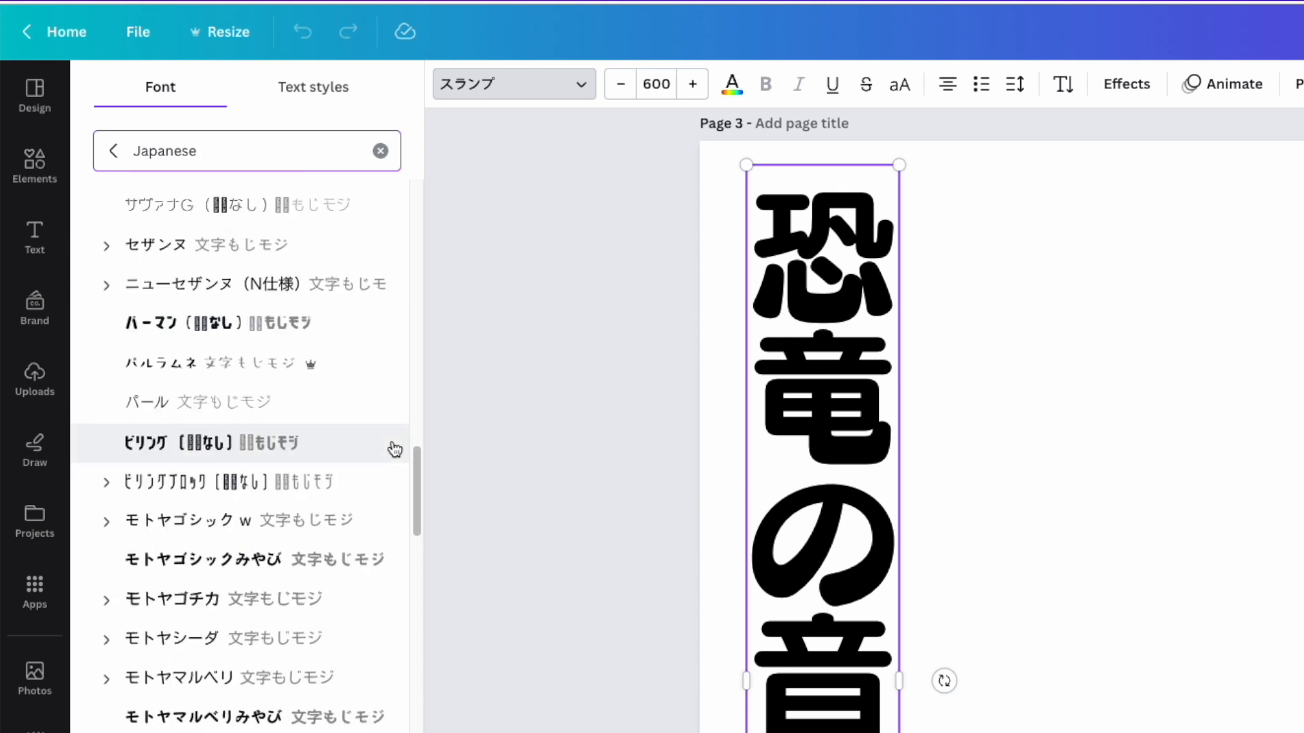
{"action": "scroll", "coordinate": [395, 449], "scroll_direction": "up", "scroll_amount": 10}
{"action": "scroll", "coordinate": [395, 448], "scroll_direction": "down", "scroll_amount": 5}
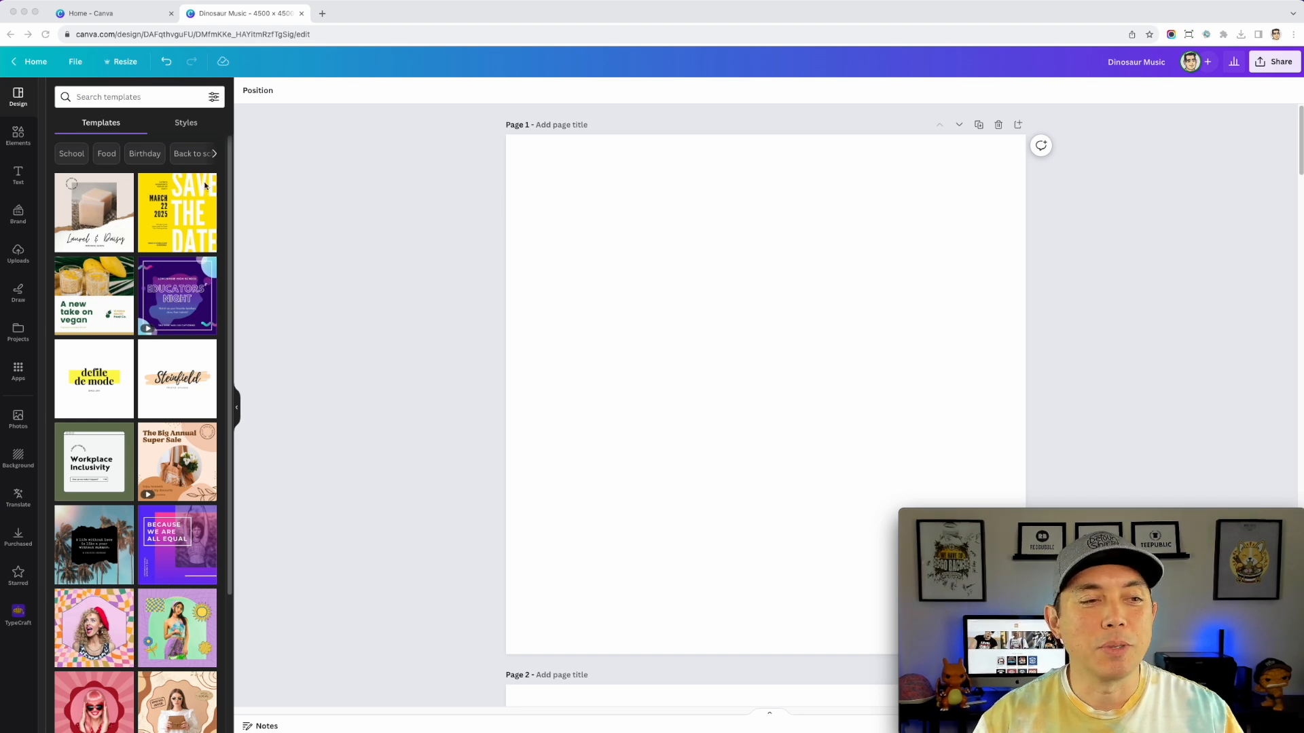
Step: Add a heading to the blank page 1 with the text "Dinosaur Music"
{"action": "left_click", "coordinate": [16, 171]}
{"action": "left_click", "coordinate": [16, 176]}
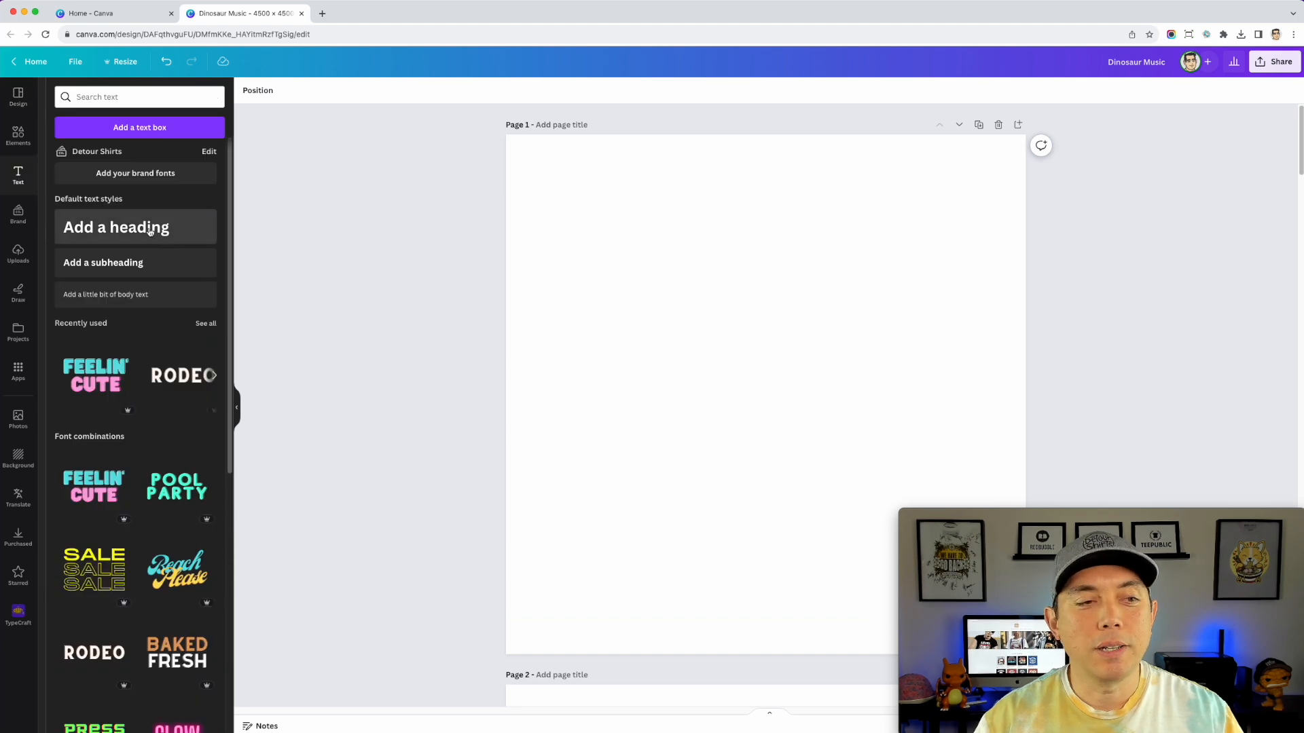
{"action": "left_click", "coordinate": [150, 231]}
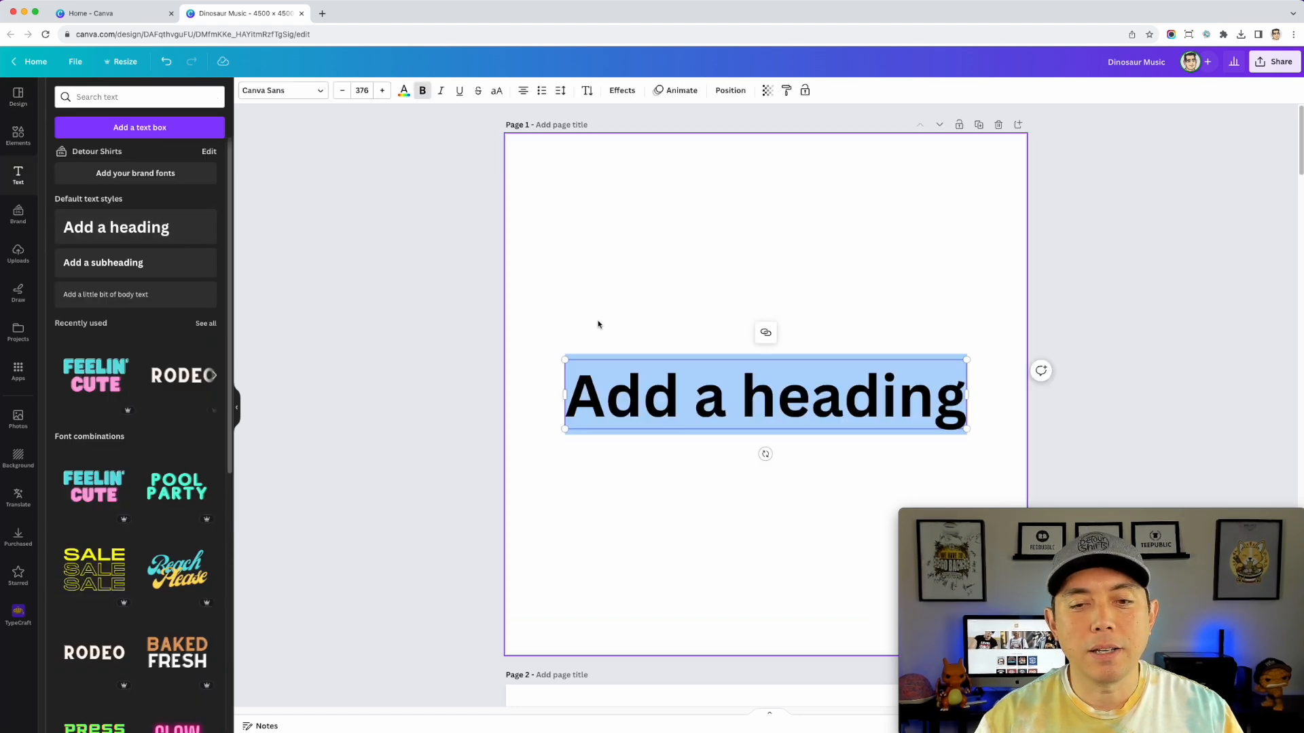
{"action": "type", "text": "Dino"}
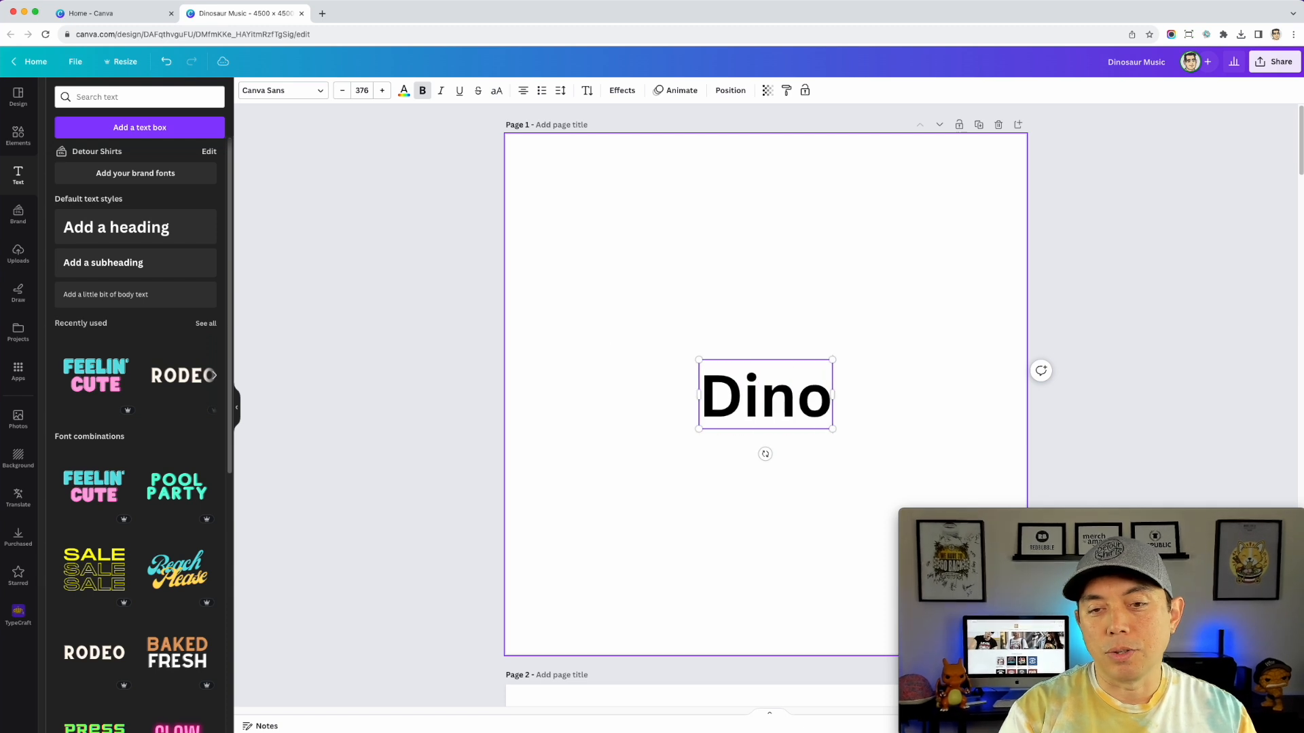
{"action": "type", "text": "saur Mus"}
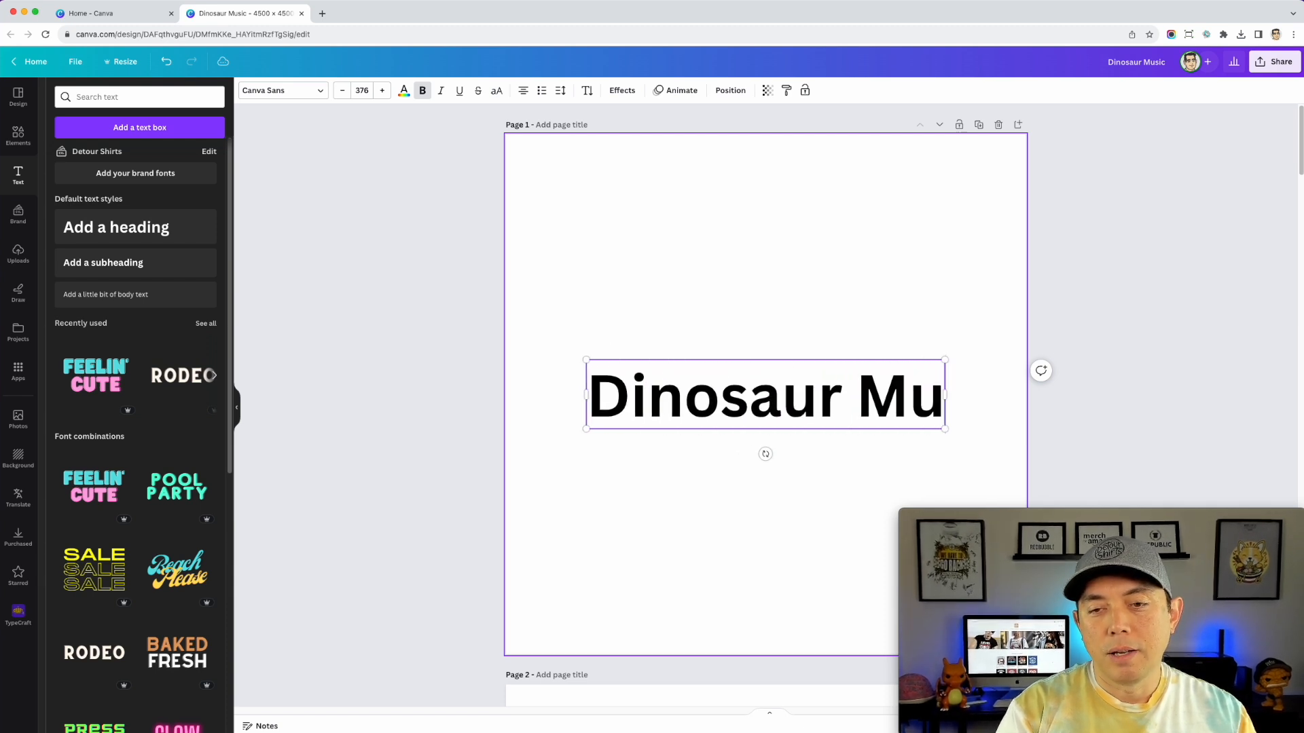
{"action": "type", "text": "ic"}
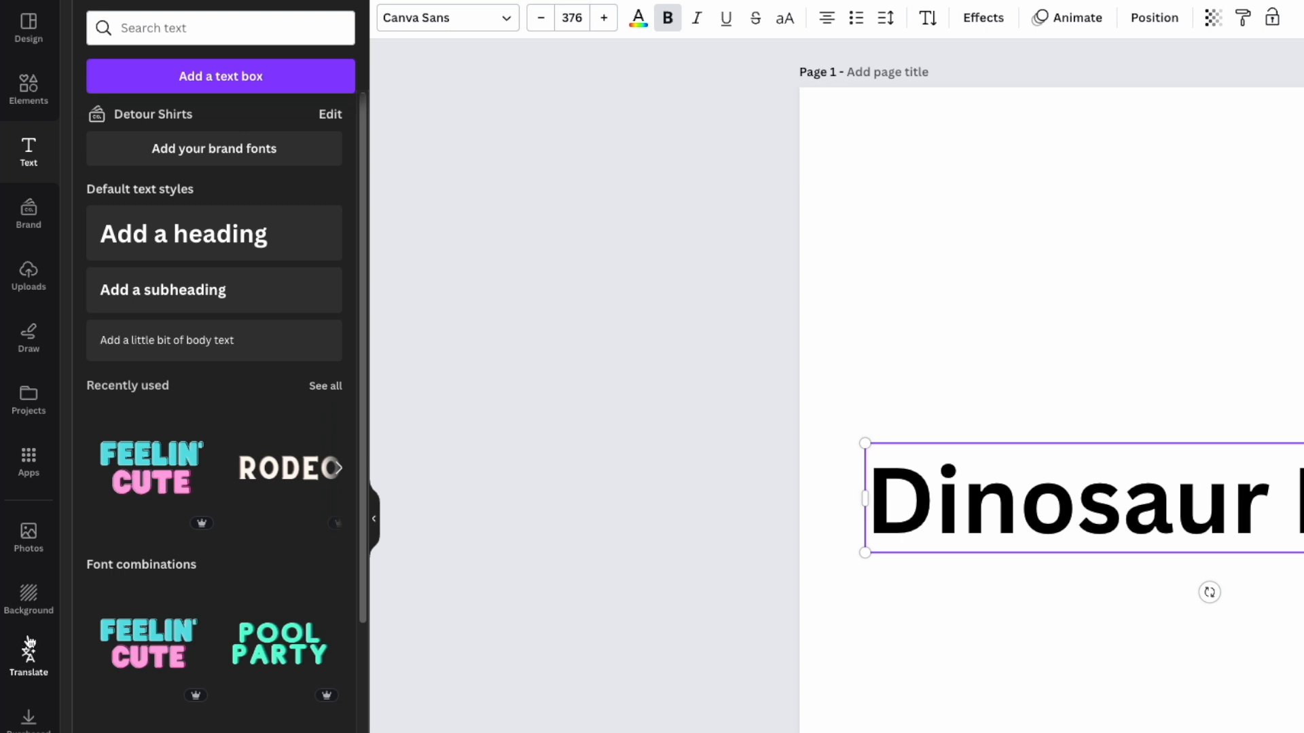
Step: Look through the available apps for the translation tool and open Translate
{"action": "left_click", "coordinate": [29, 459]}
{"action": "scroll", "coordinate": [253, 443], "scroll_direction": "down", "scroll_amount": 4}
{"action": "scroll", "coordinate": [251, 452], "scroll_direction": "down", "scroll_amount": 3}
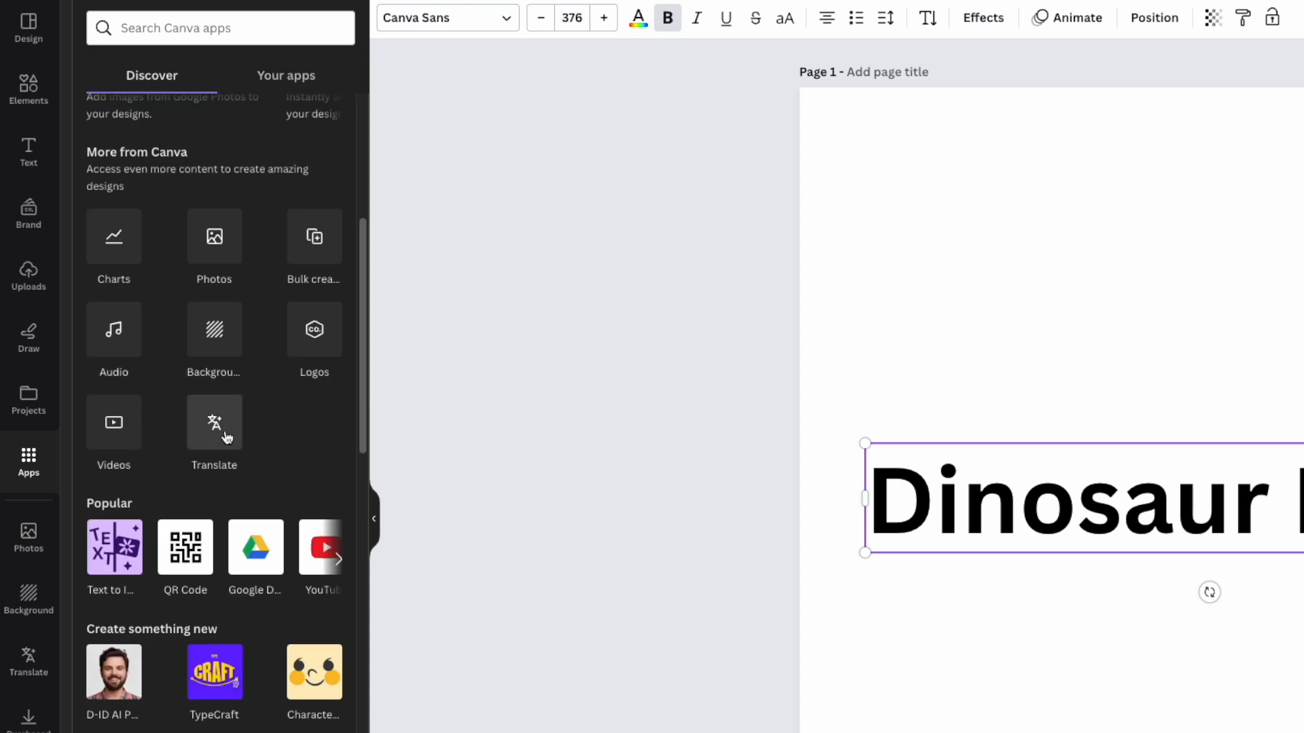
{"action": "left_click", "coordinate": [27, 663]}
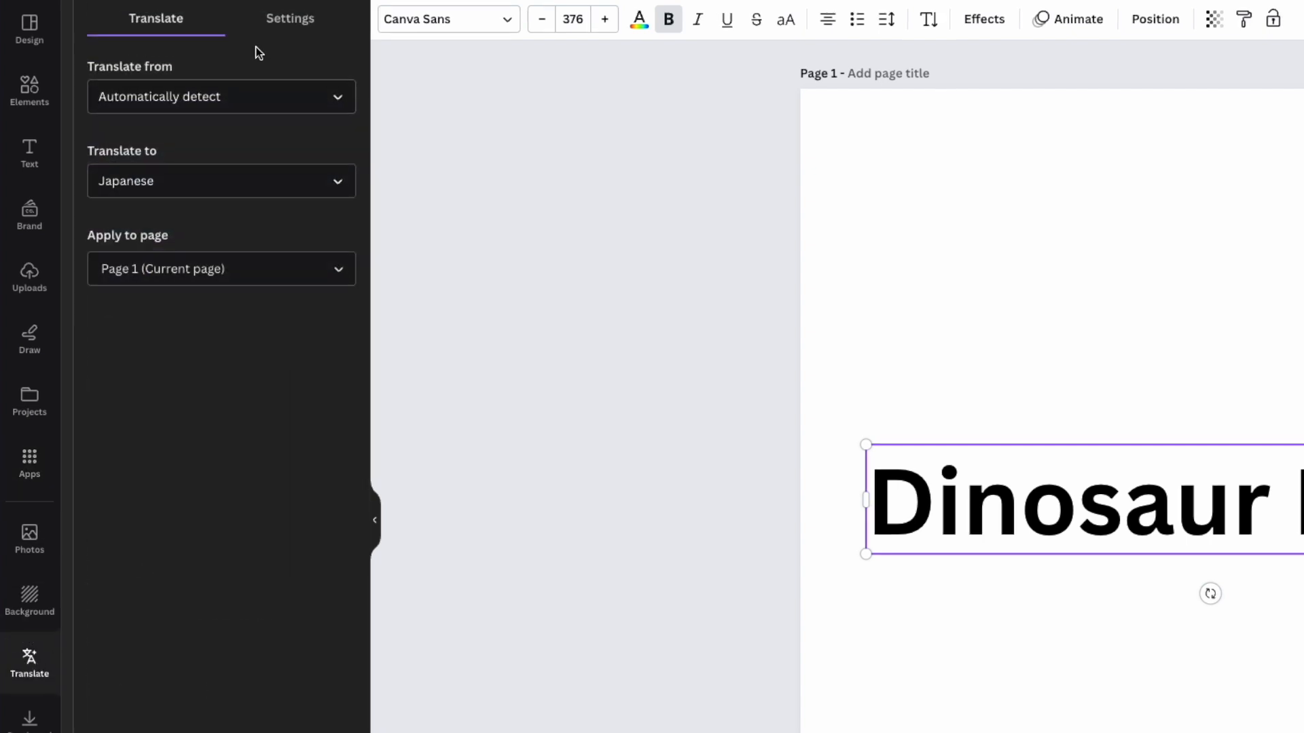
{"action": "left_click", "coordinate": [296, 109]}
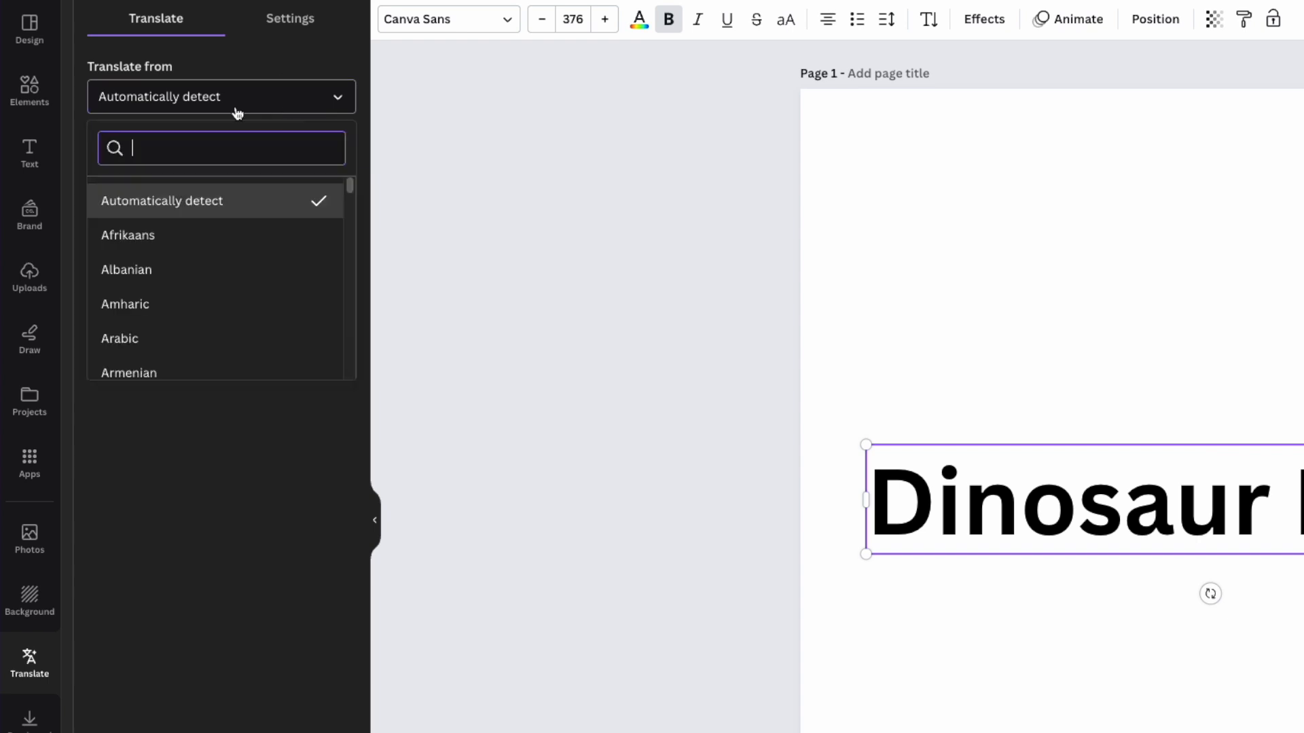
{"action": "type", "text": "english"}
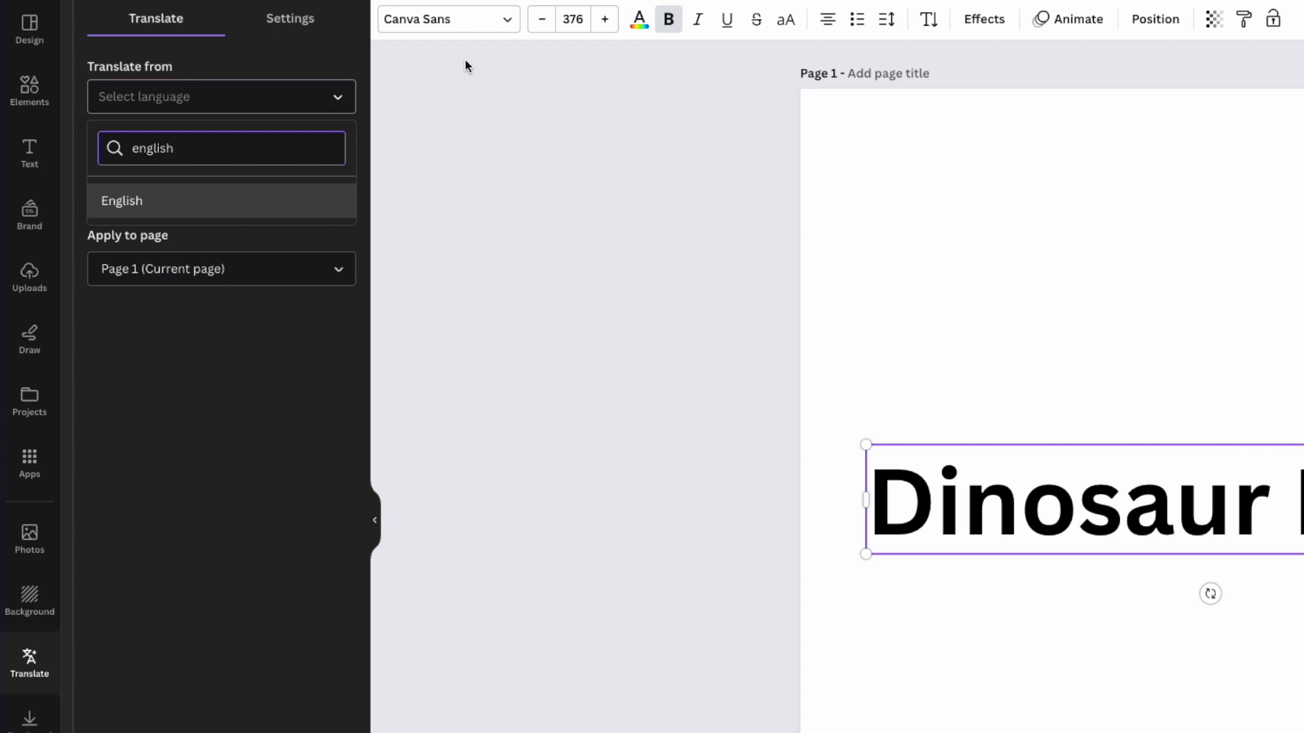
{"action": "left_click", "coordinate": [641, 105]}
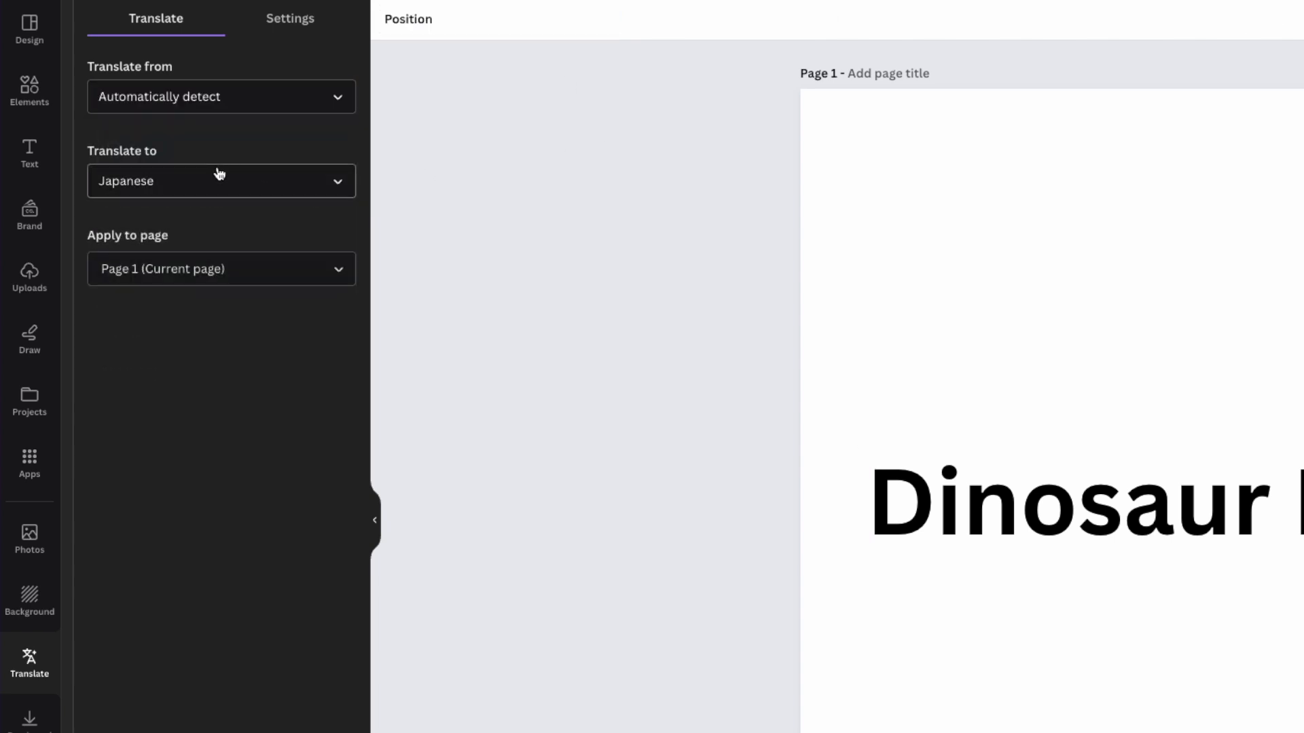
Step: Translate page 1 into Japanese, with the source language detected automatically
{"action": "left_click", "coordinate": [178, 186]}
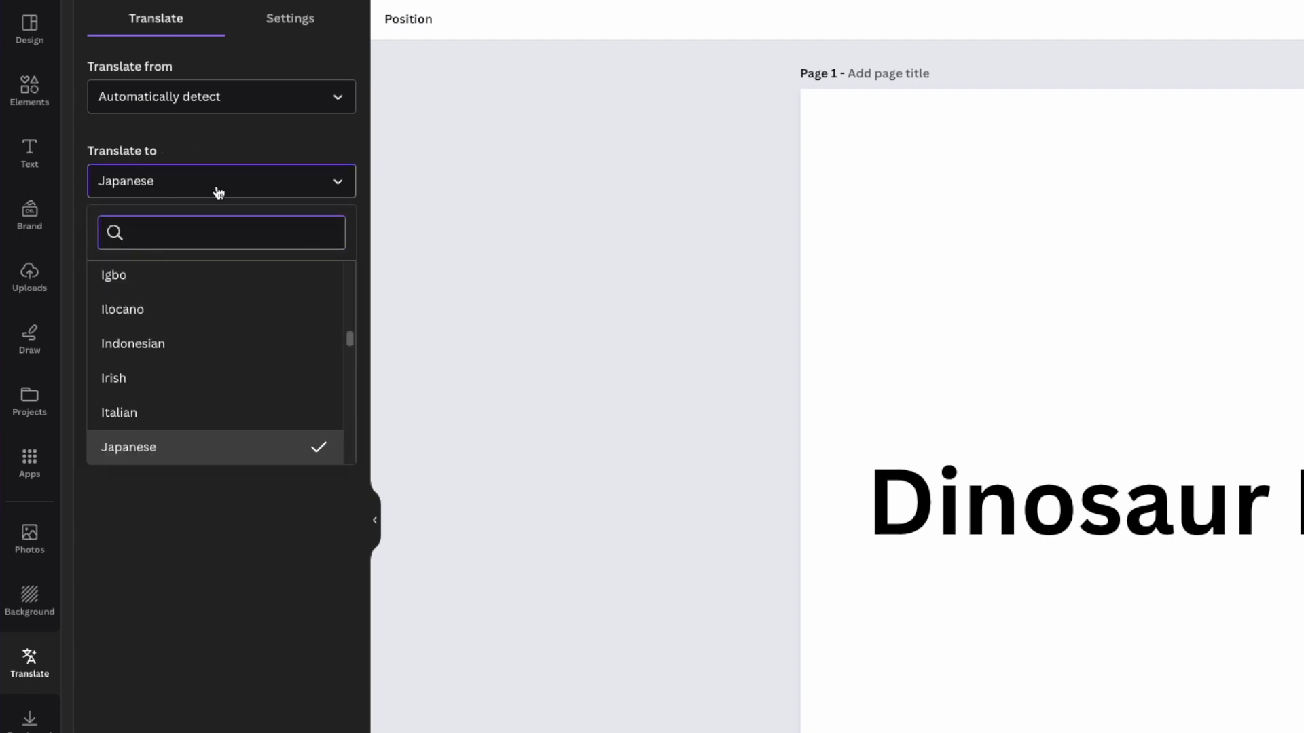
{"action": "left_click", "coordinate": [259, 140]}
{"action": "left_click", "coordinate": [244, 180]}
{"action": "left_click", "coordinate": [257, 133]}
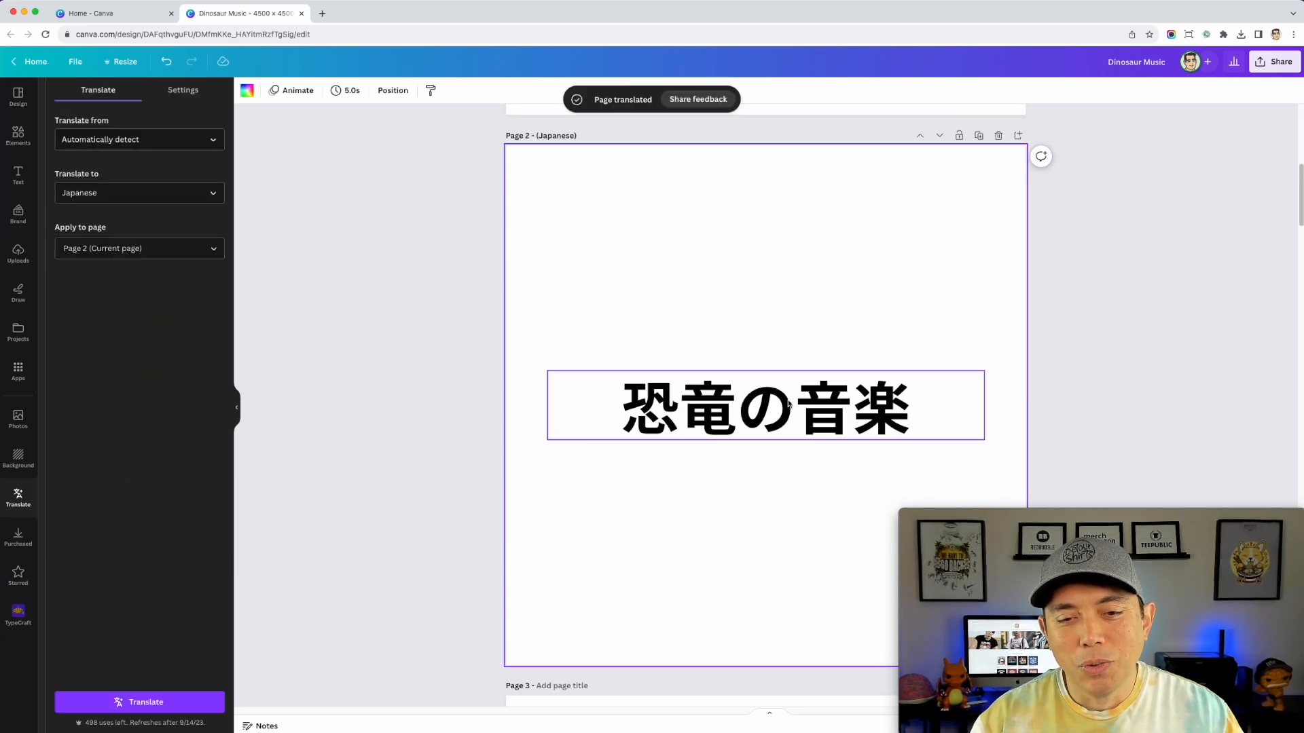
Step: Stack the translated Japanese text on page 2 vertically, one character per line, and move it to the page's upper left
{"action": "left_click_drag", "start_coordinate": [733, 419], "coordinate": [693, 242]}
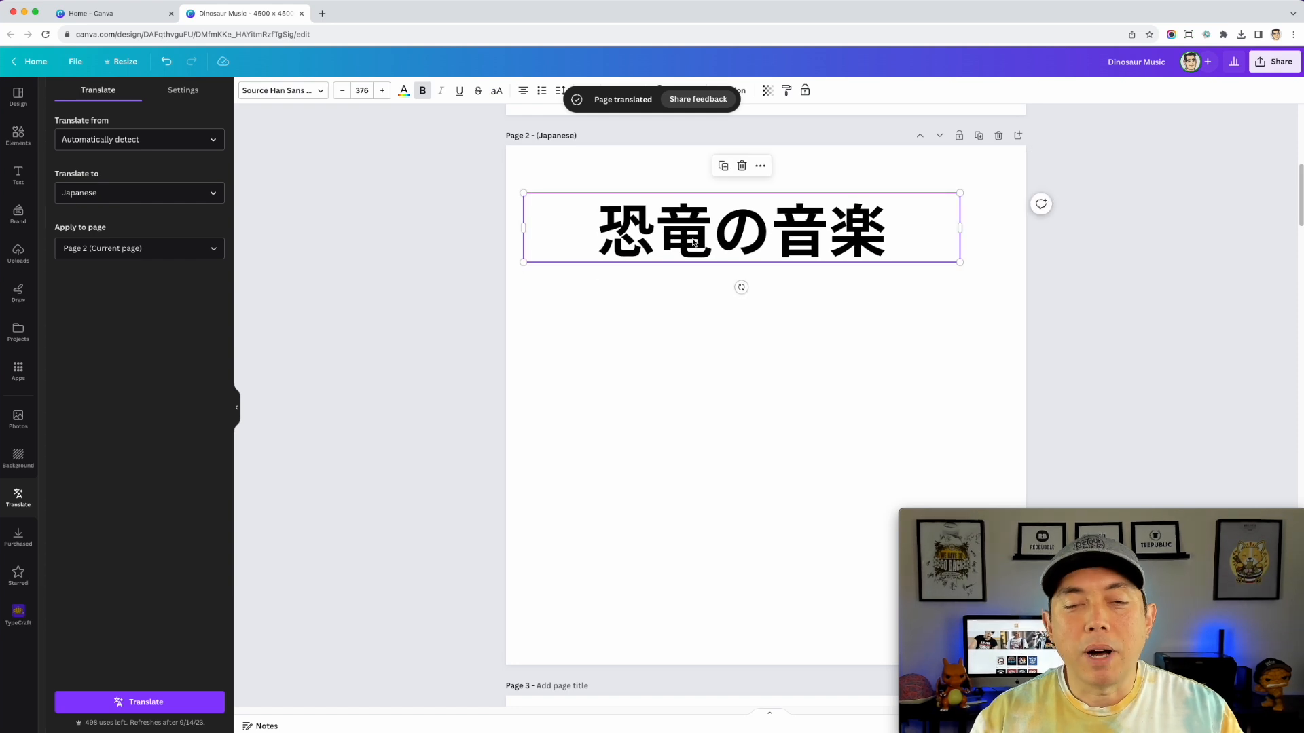
{"action": "left_click", "coordinate": [661, 212]}
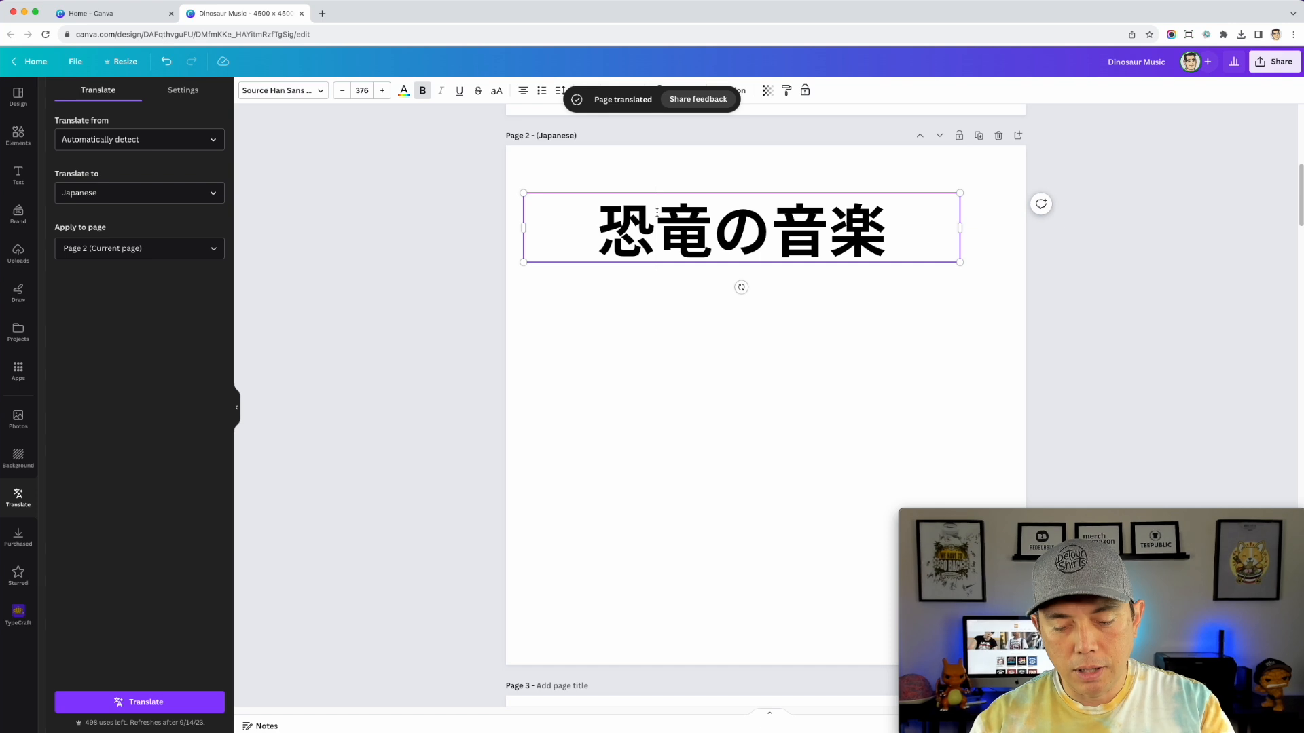
{"action": "key", "text": "Return"}
{"action": "left_click", "coordinate": [684, 307]}
{"action": "key", "text": "Return"}
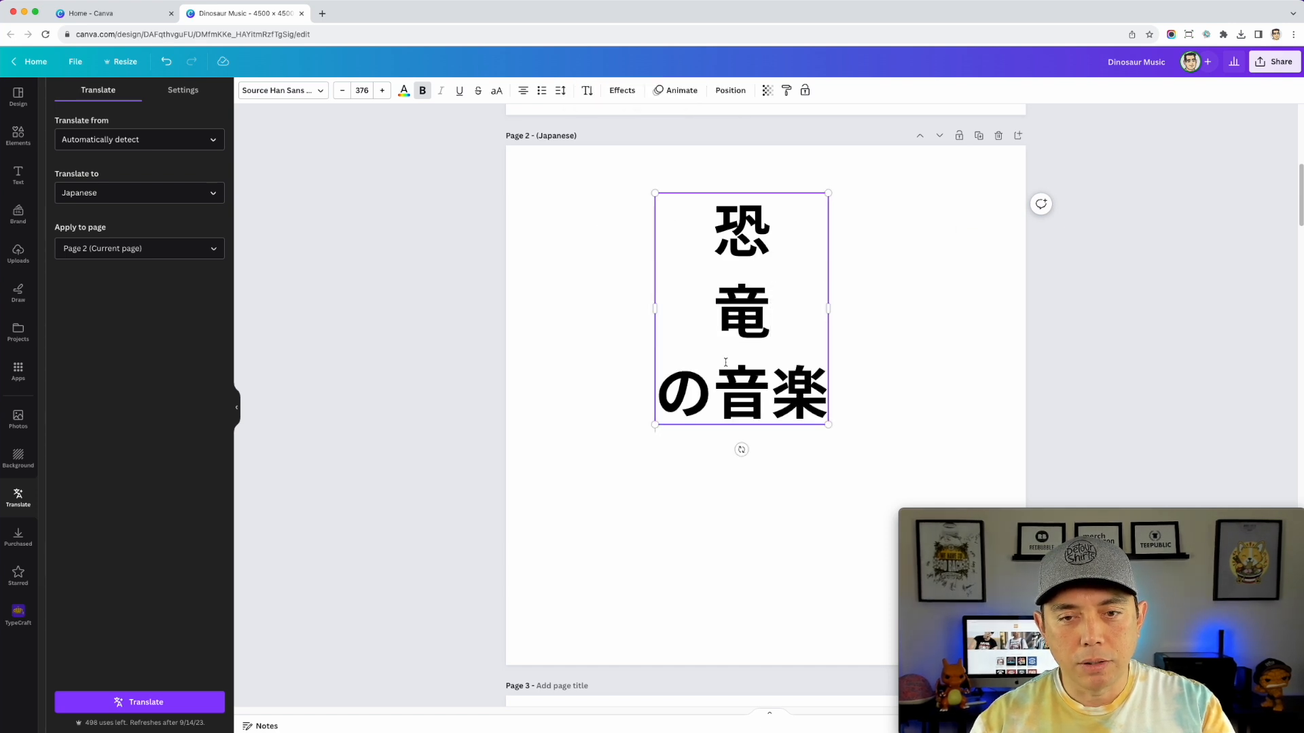
{"action": "key", "text": "Return"}
{"action": "key", "text": "Return"}
{"action": "left_click_drag", "start_coordinate": [764, 316], "coordinate": [603, 294]}
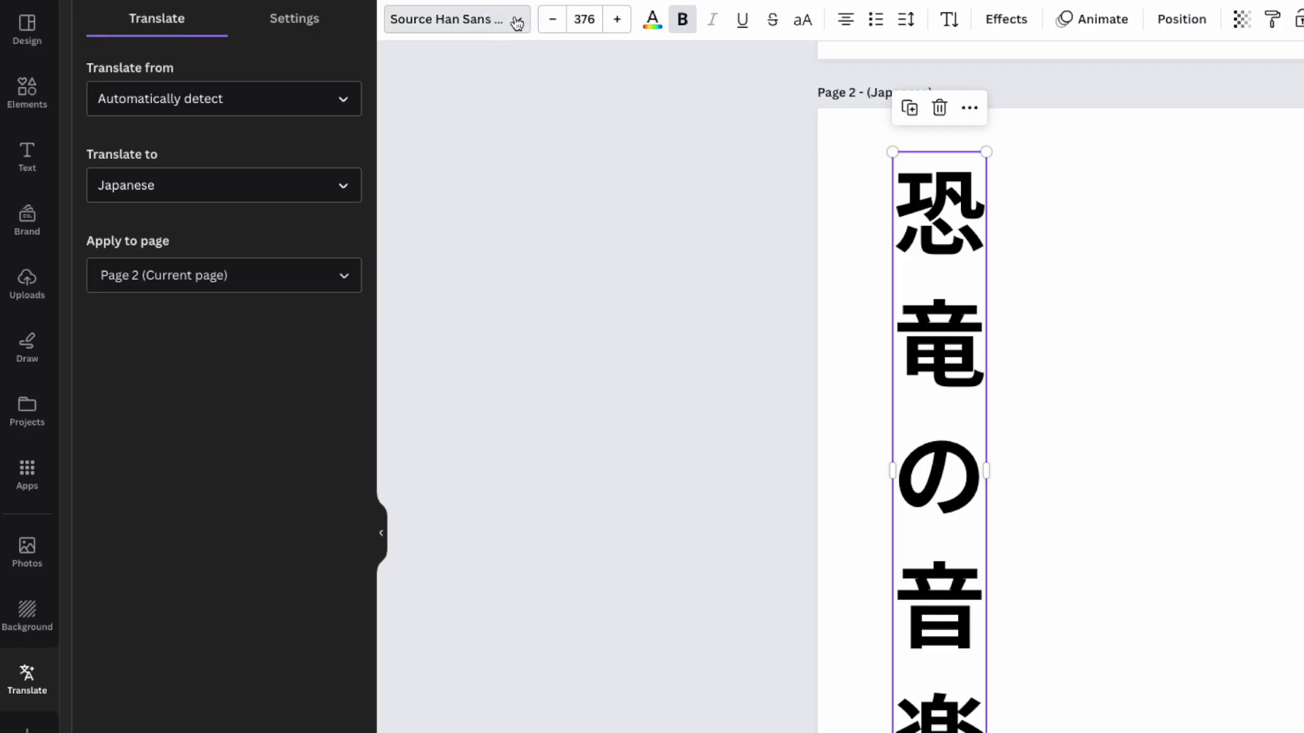
Step: Search the fonts for "japanese" and apply ピグモ to the vertical text on page 2
{"action": "left_click", "coordinate": [320, 90]}
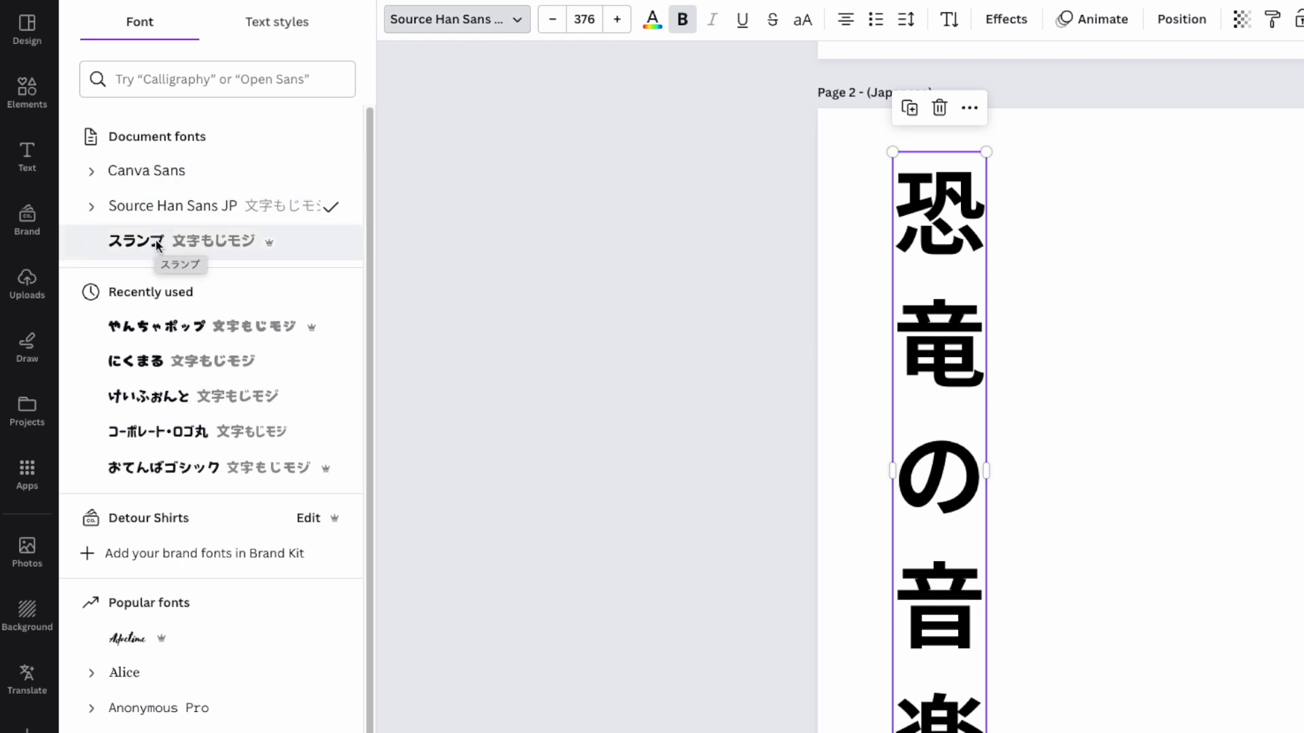
{"action": "left_click", "coordinate": [146, 79]}
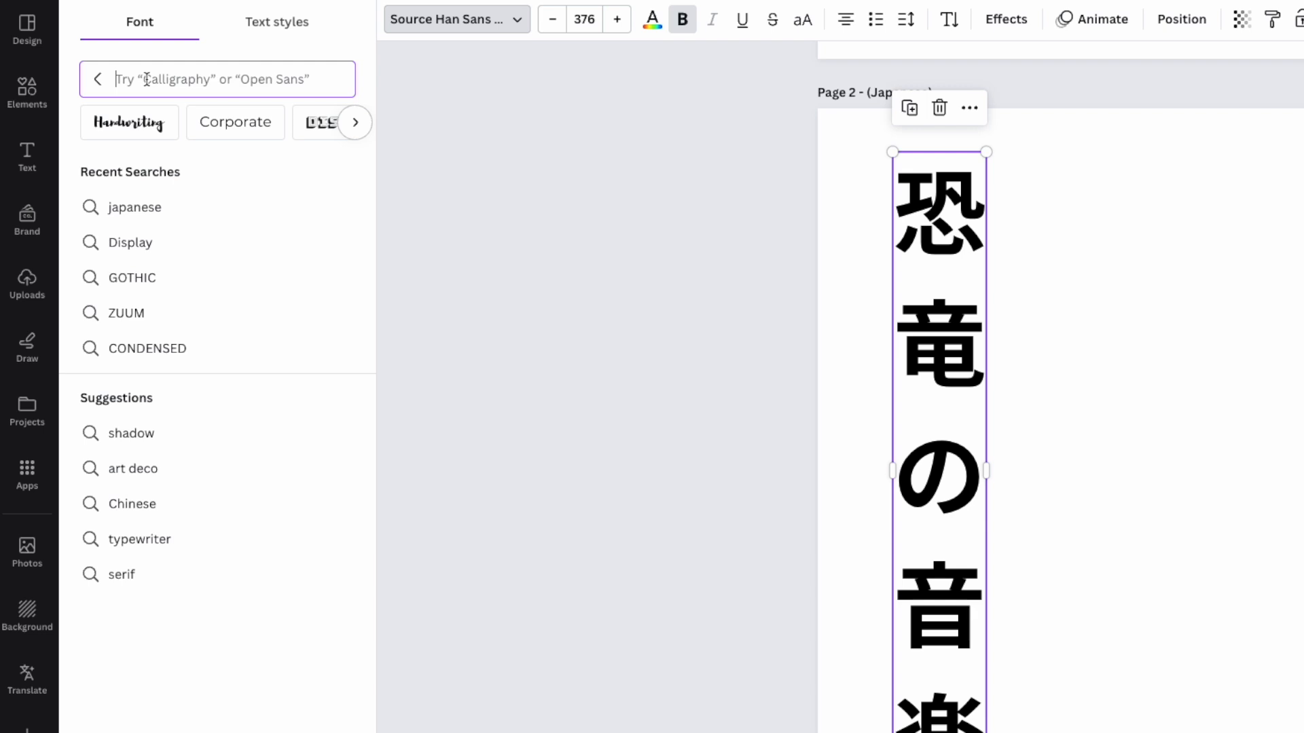
{"action": "type", "text": "ja"}
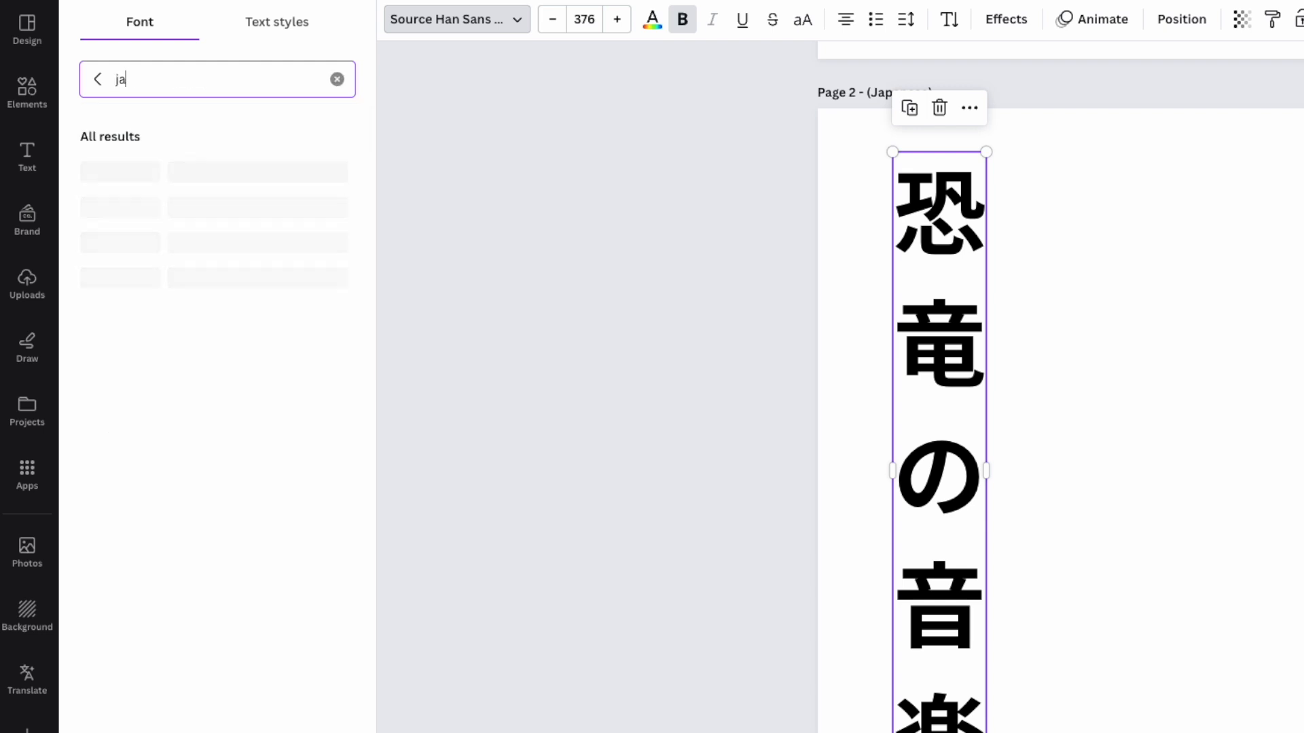
{"action": "type", "text": "panese"}
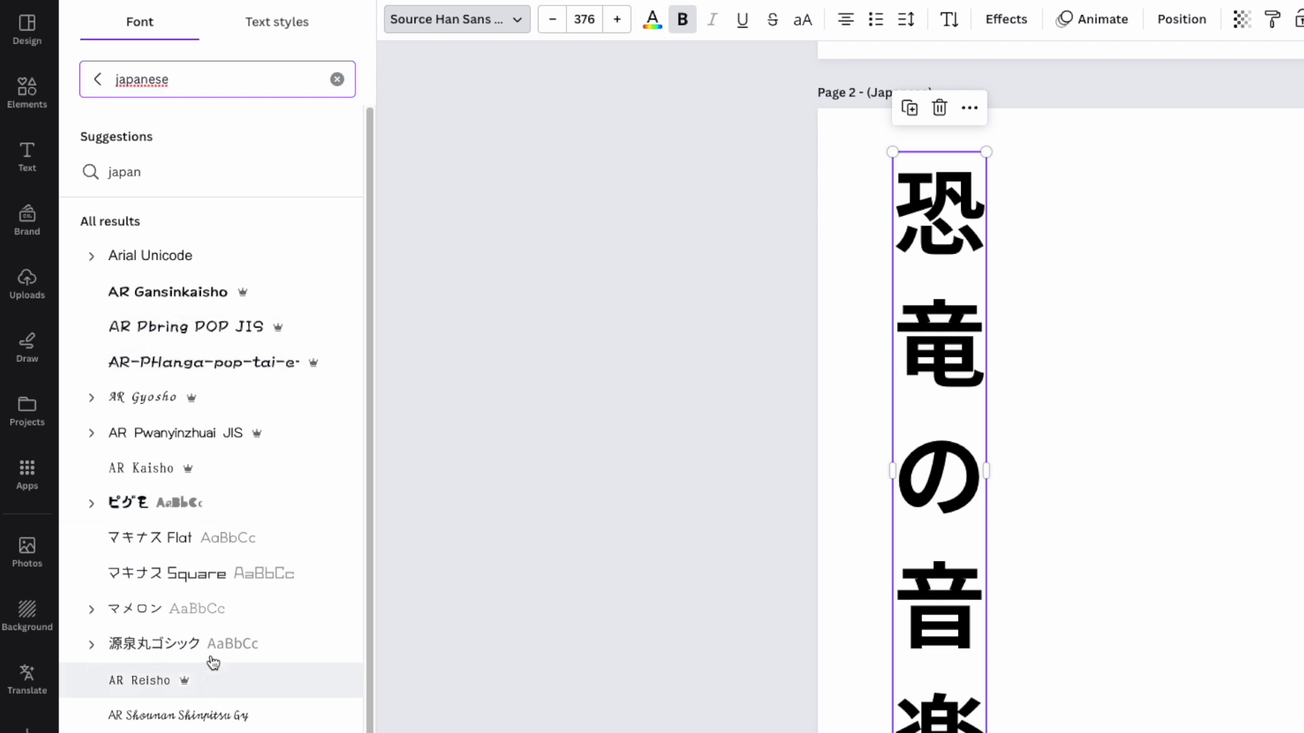
{"action": "left_click", "coordinate": [134, 506]}
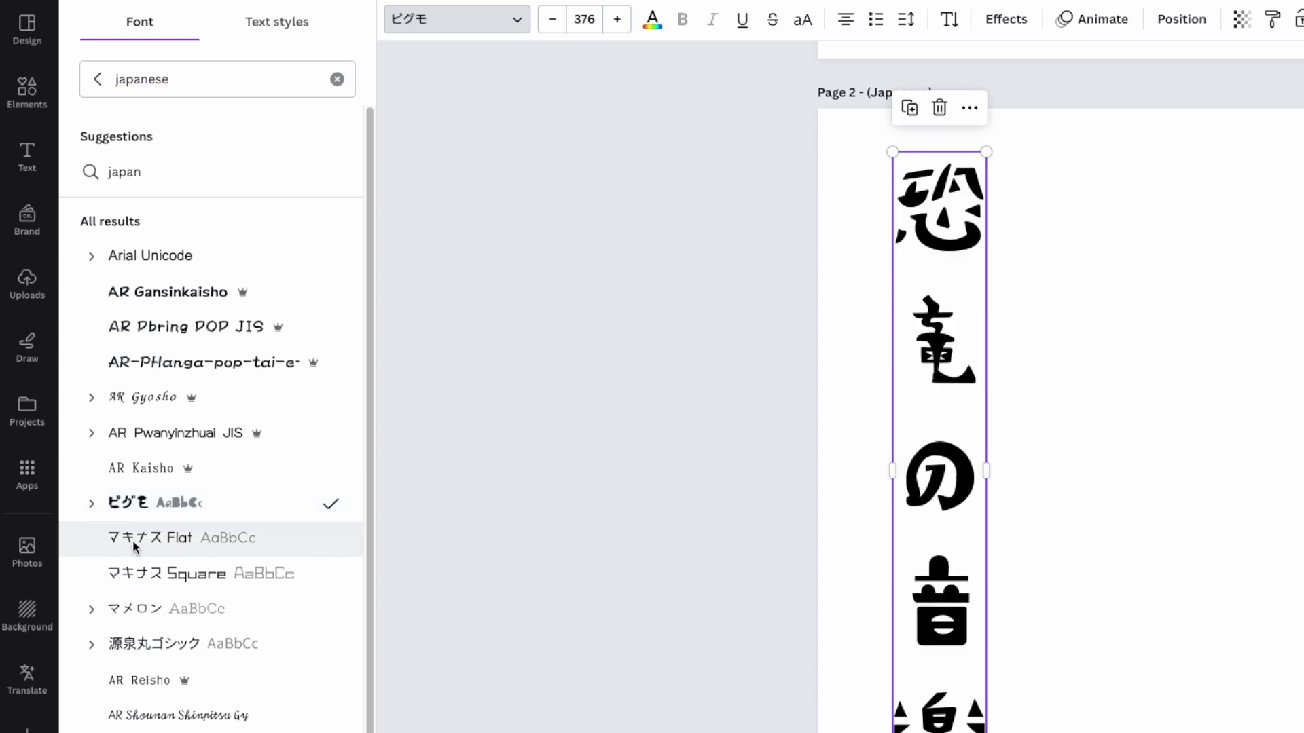
Step: Try the ましゅまろポップ ハート font on the vertical Japanese text on page 2
{"action": "scroll", "coordinate": [135, 564], "scroll_direction": "down", "scroll_amount": 2}
{"action": "scroll", "coordinate": [212, 419], "scroll_direction": "down", "scroll_amount": 1}
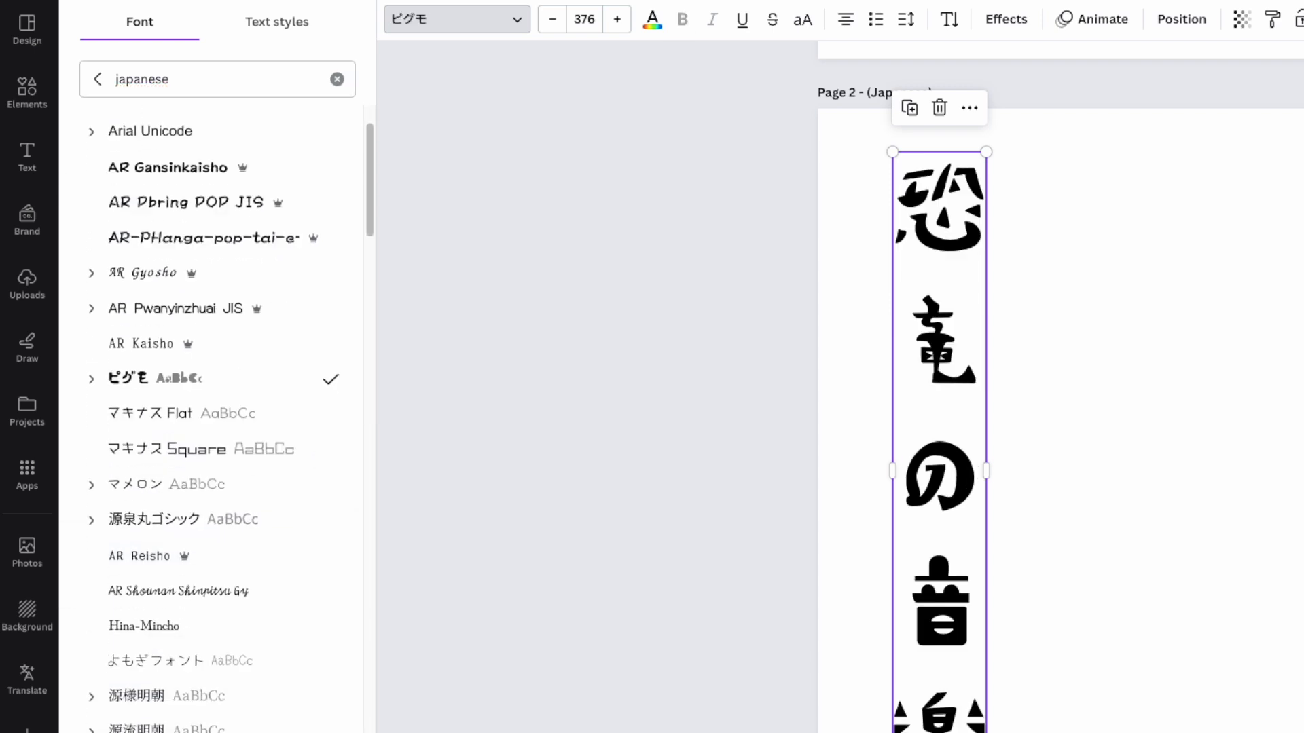
{"action": "left_click", "coordinate": [163, 732]}
{"action": "scroll", "coordinate": [163, 698], "scroll_direction": "down", "scroll_amount": 10}
{"action": "left_click", "coordinate": [174, 533]}
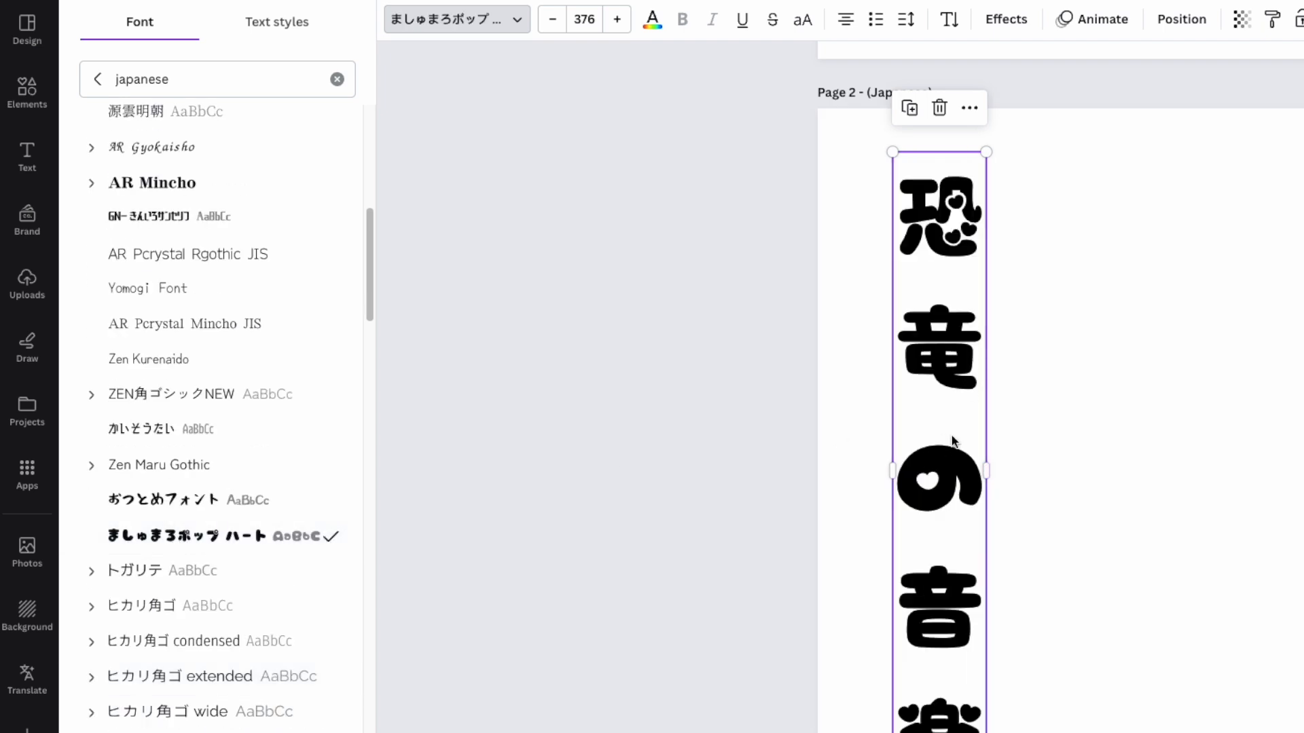
Step: Try the 源石ゴシック H and Potta One fonts on the page 2 vertical text
{"action": "scroll", "coordinate": [271, 614], "scroll_direction": "down", "scroll_amount": 4}
{"action": "left_click", "coordinate": [281, 650]}
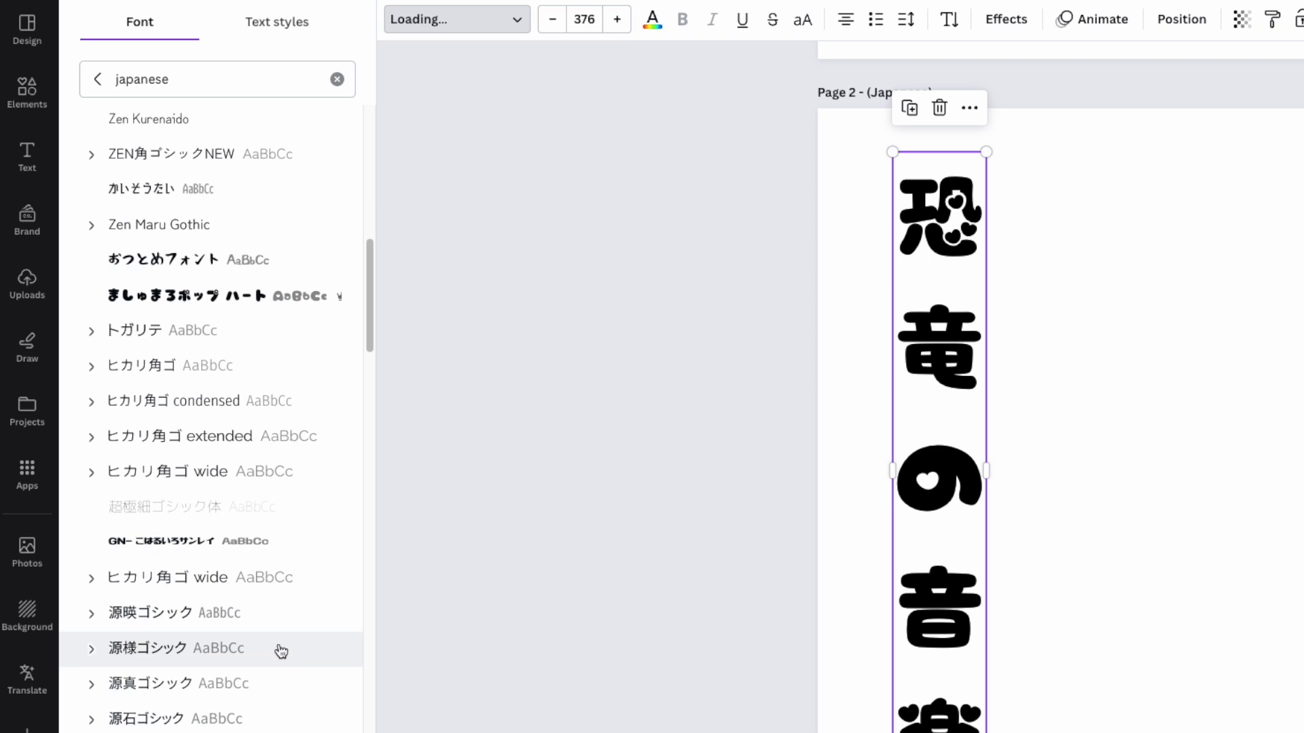
{"action": "scroll", "coordinate": [281, 651], "scroll_direction": "down", "scroll_amount": 6}
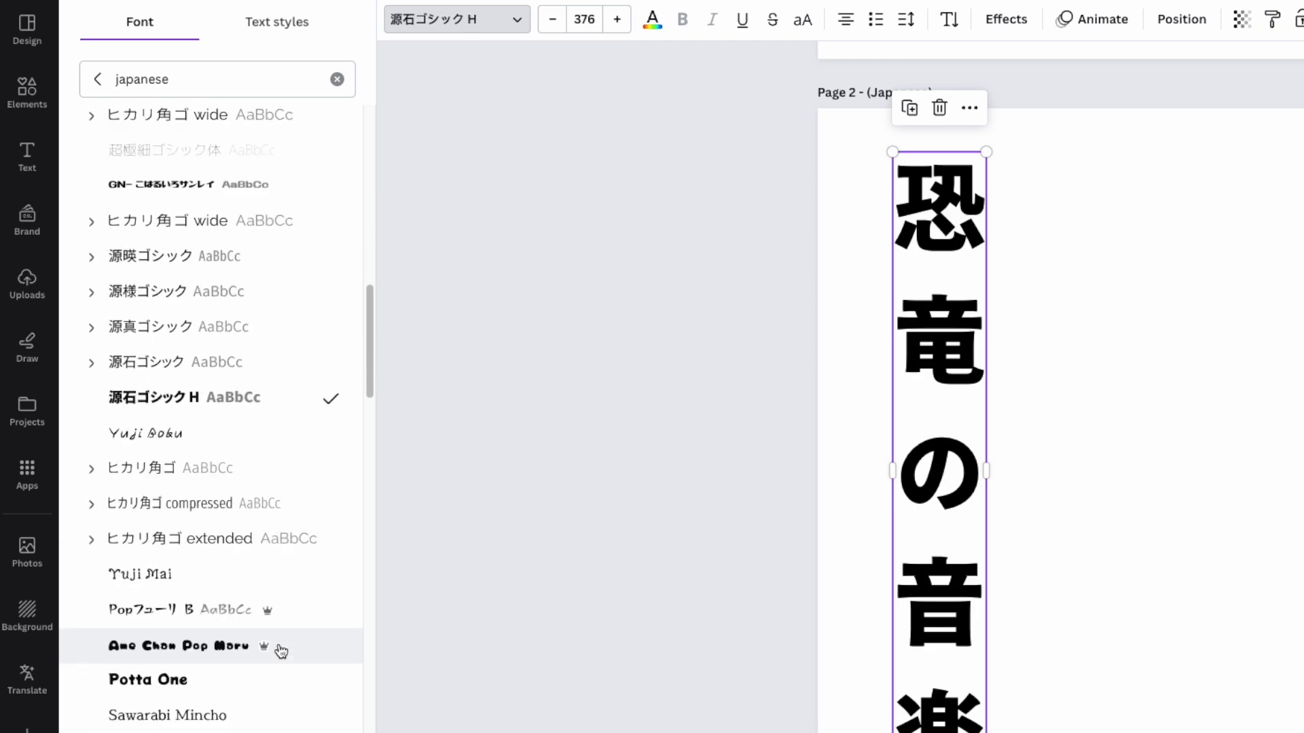
{"action": "left_click", "coordinate": [140, 676]}
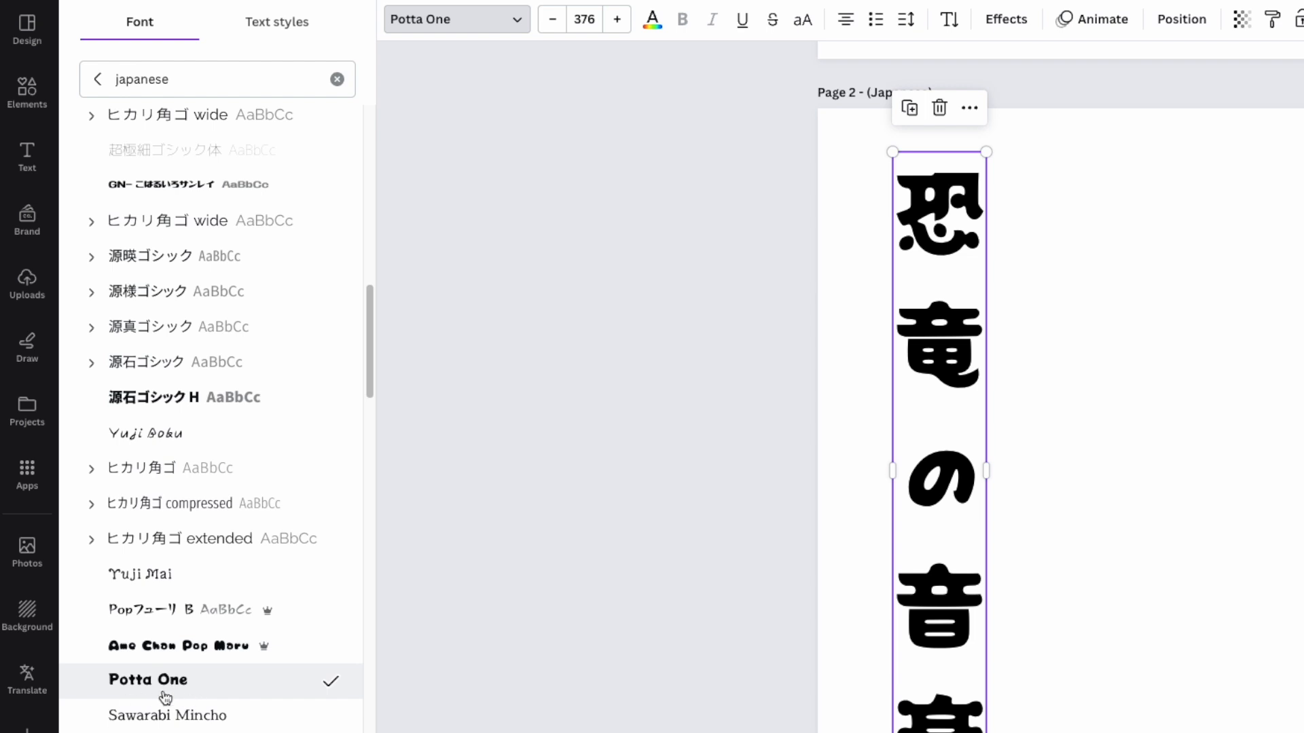
Step: Change the font of the vertical Japanese text on page 2 to つなぎゴシック
{"action": "scroll", "coordinate": [211, 677], "scroll_direction": "down", "scroll_amount": 6}
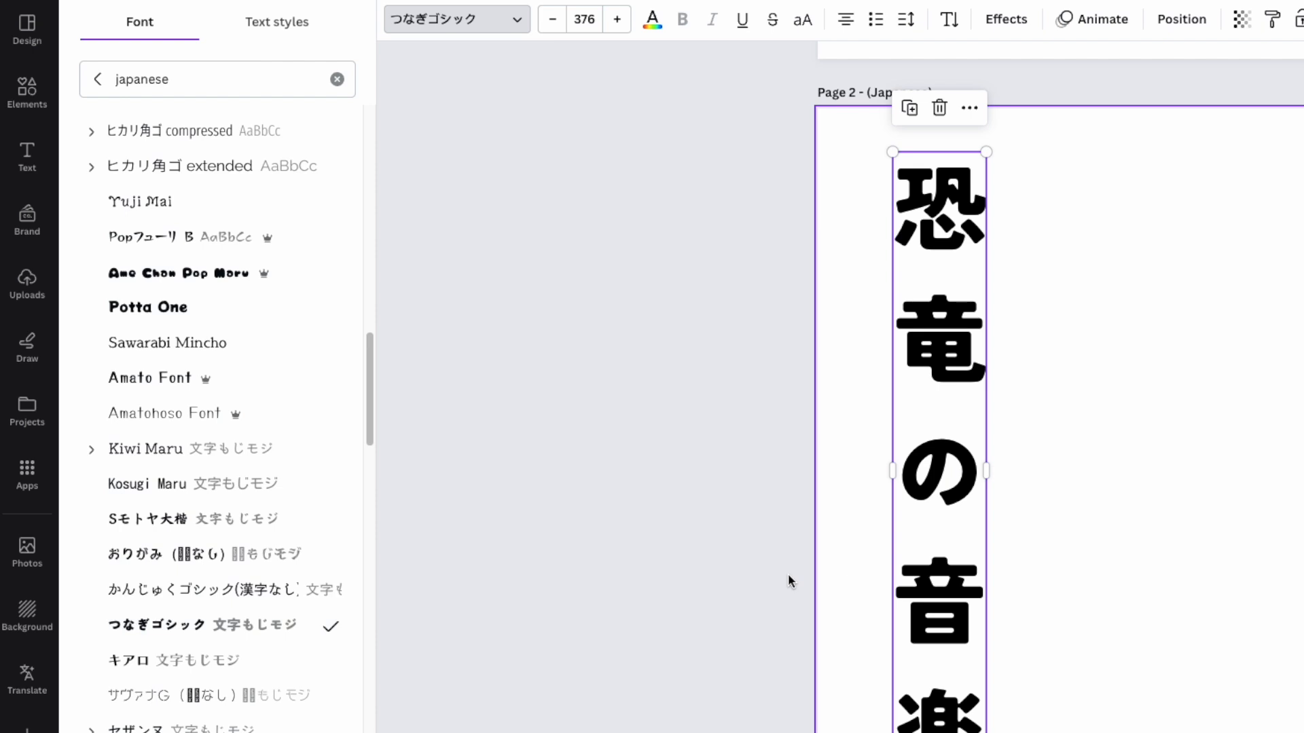
{"action": "scroll", "coordinate": [218, 698], "scroll_direction": "down", "scroll_amount": 2}
{"action": "scroll", "coordinate": [217, 414], "scroll_direction": "down", "scroll_amount": 3}
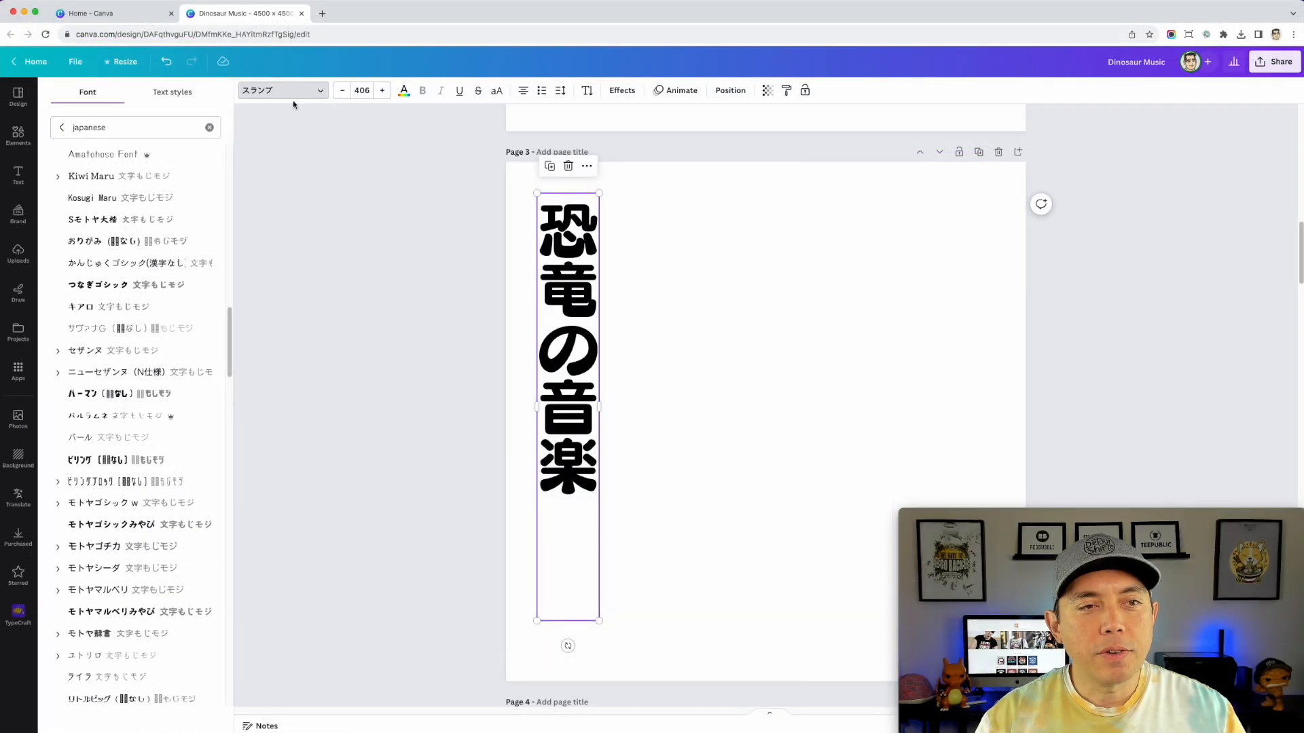
Step: Check which font the vertical Japanese text on page 3 uses
{"action": "left_click", "coordinate": [295, 93]}
{"action": "left_click", "coordinate": [295, 95]}
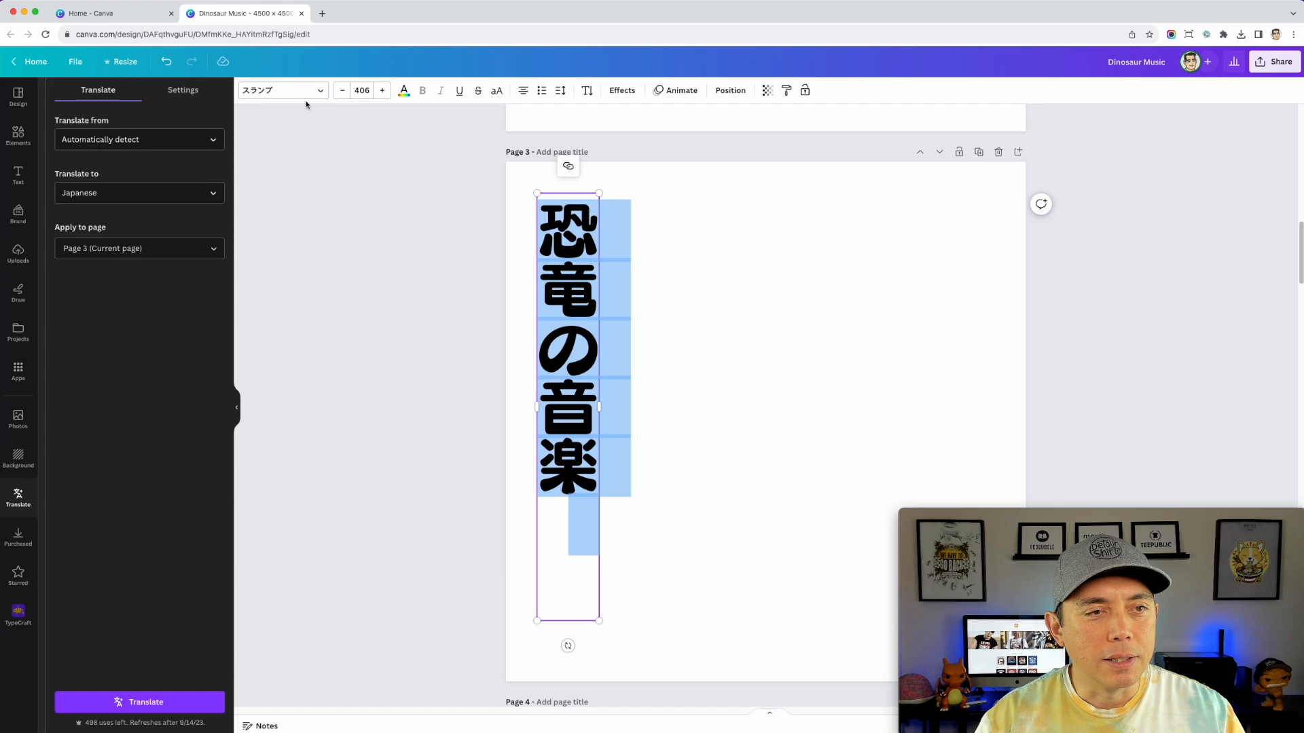
{"action": "left_click", "coordinate": [303, 94]}
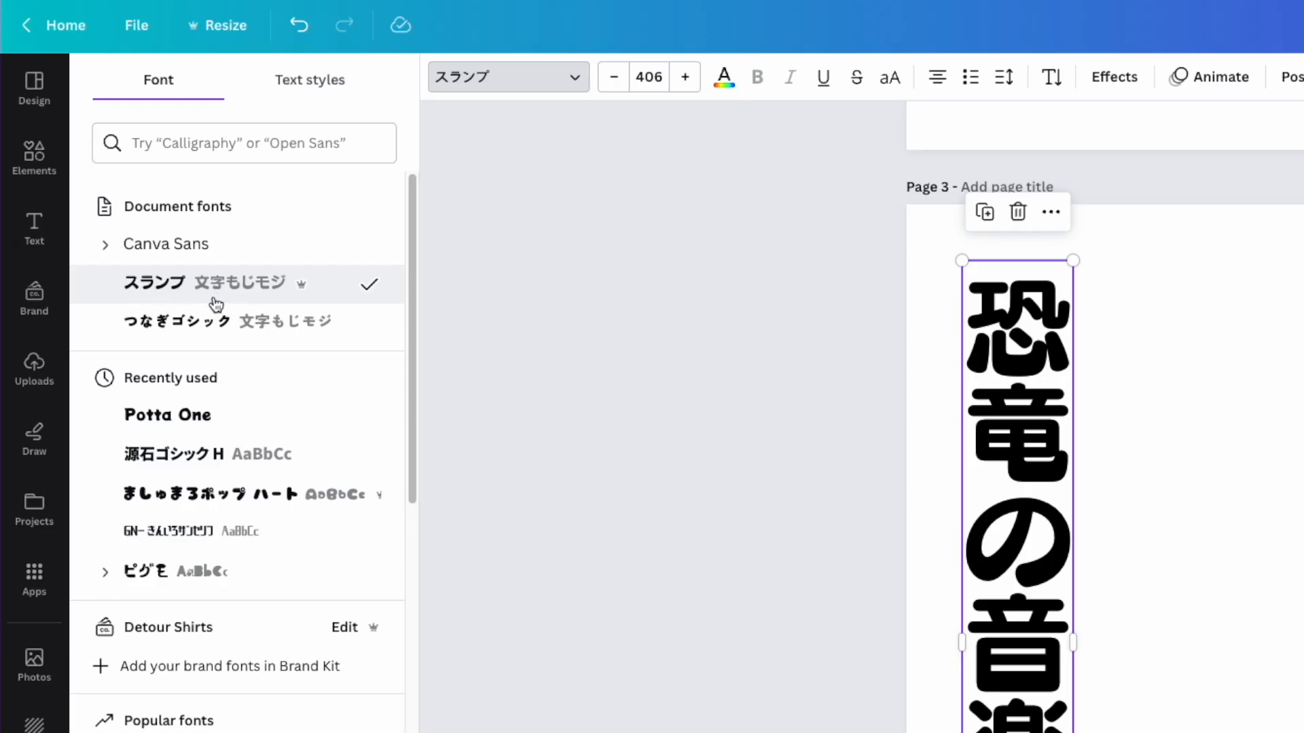
{"action": "mouse_move", "coordinate": [303, 299]}
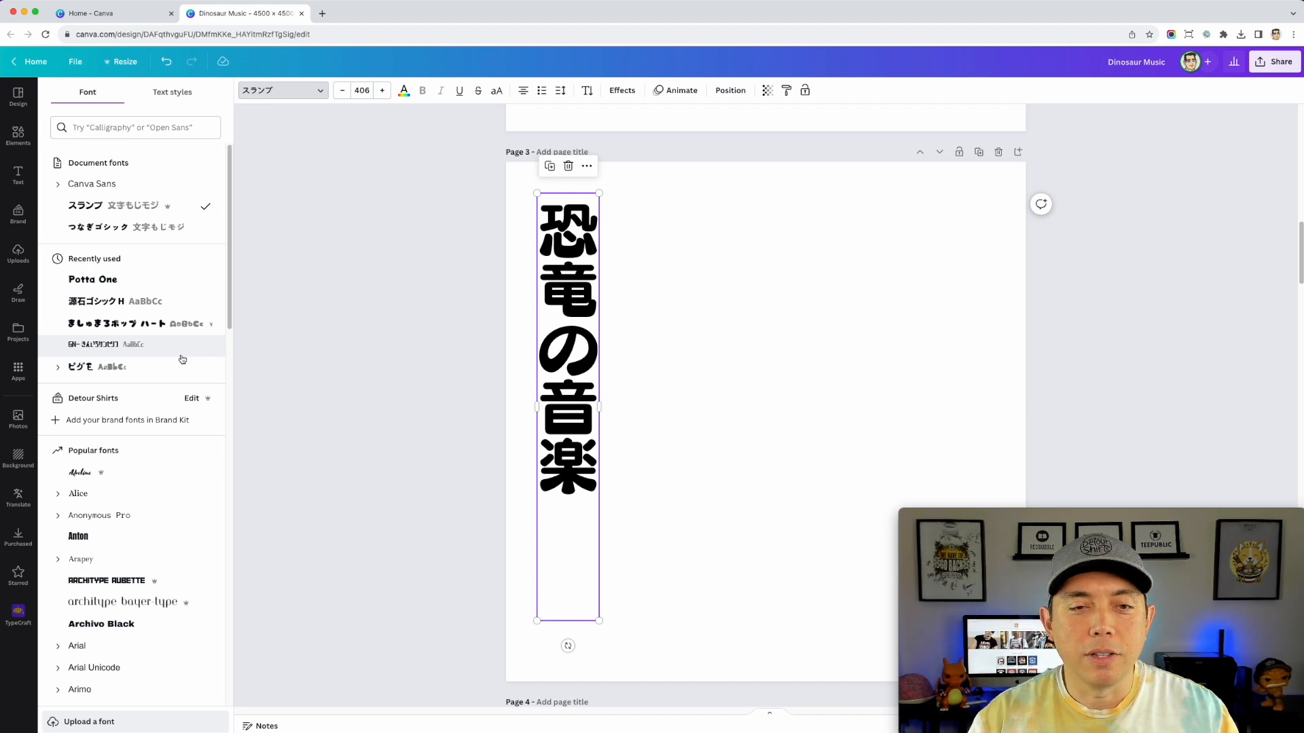
Step: Adjust the line spacing of the vertical Japanese text on page 3 slightly
{"action": "double_click", "coordinate": [570, 265]}
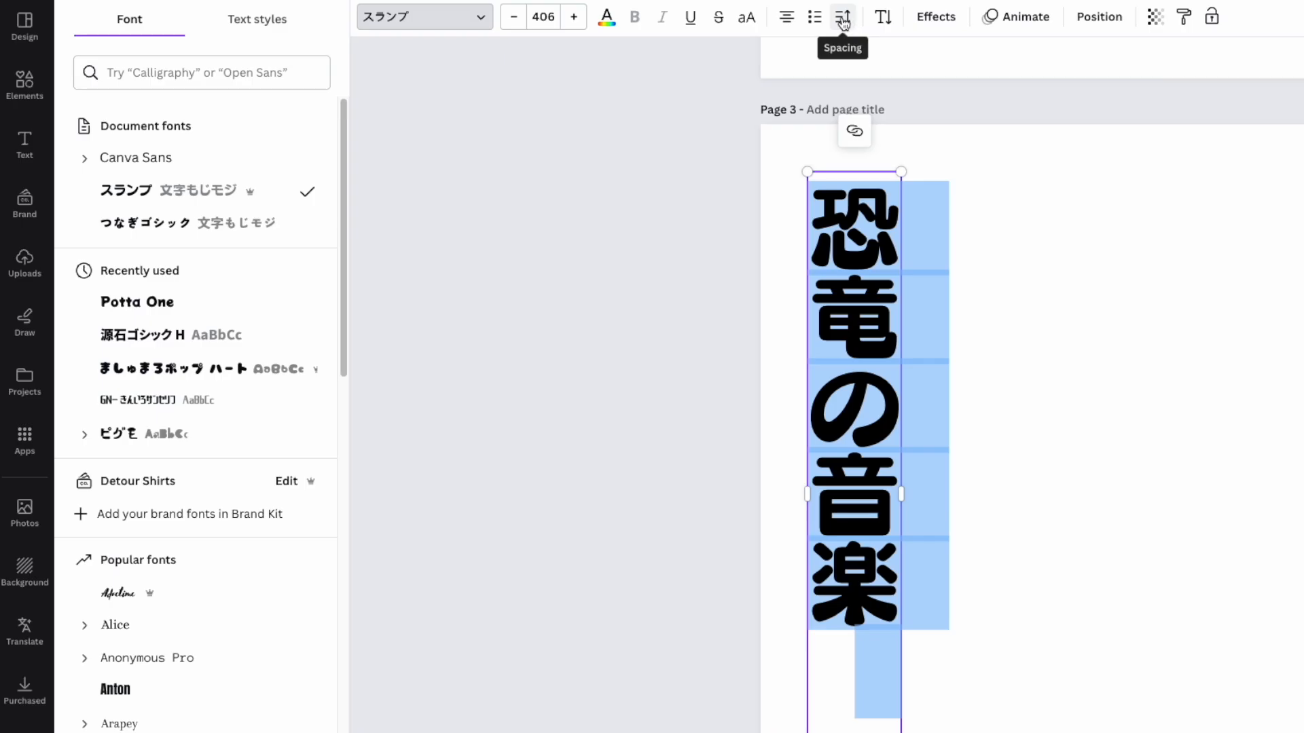
{"action": "left_click", "coordinate": [843, 20]}
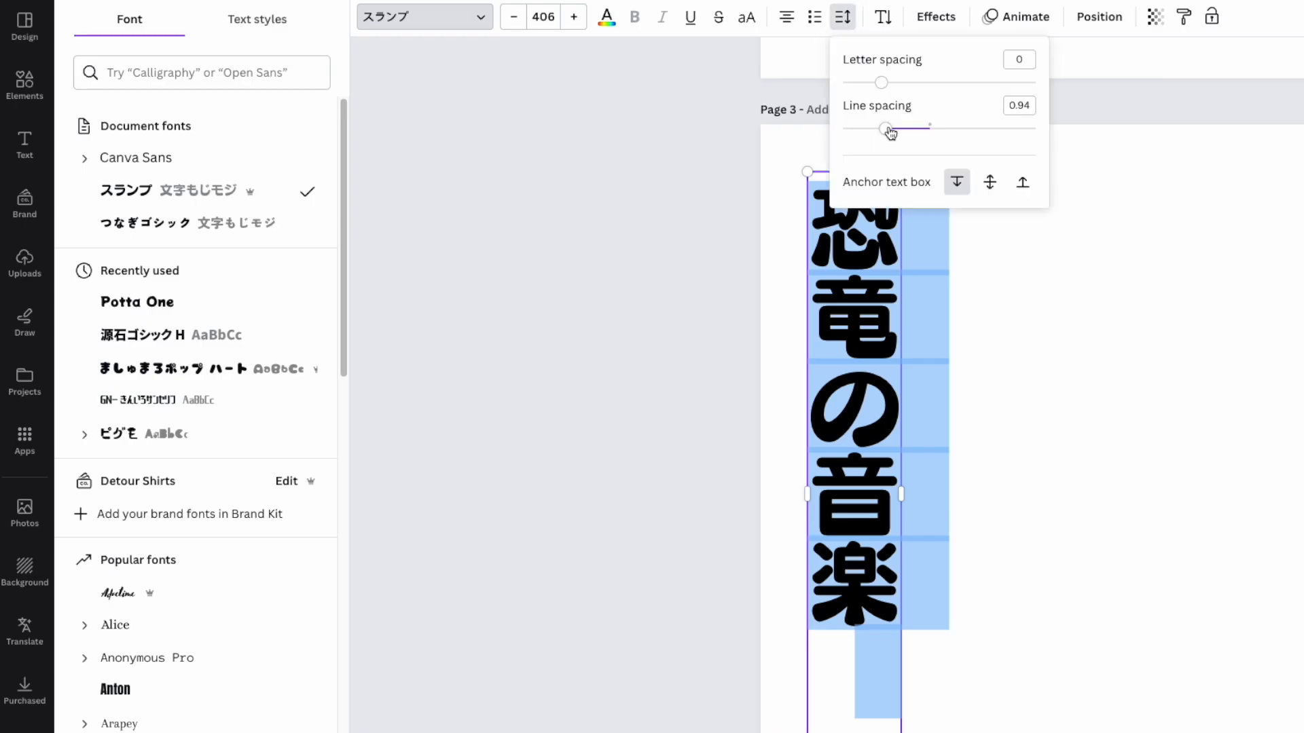
{"action": "mouse_move", "coordinate": [884, 131]}
{"action": "left_mouse_down"}
{"action": "mouse_move", "coordinate": [930, 129]}
{"action": "mouse_move", "coordinate": [885, 131]}
{"action": "left_mouse_up"}
{"action": "left_click", "coordinate": [619, 194]}
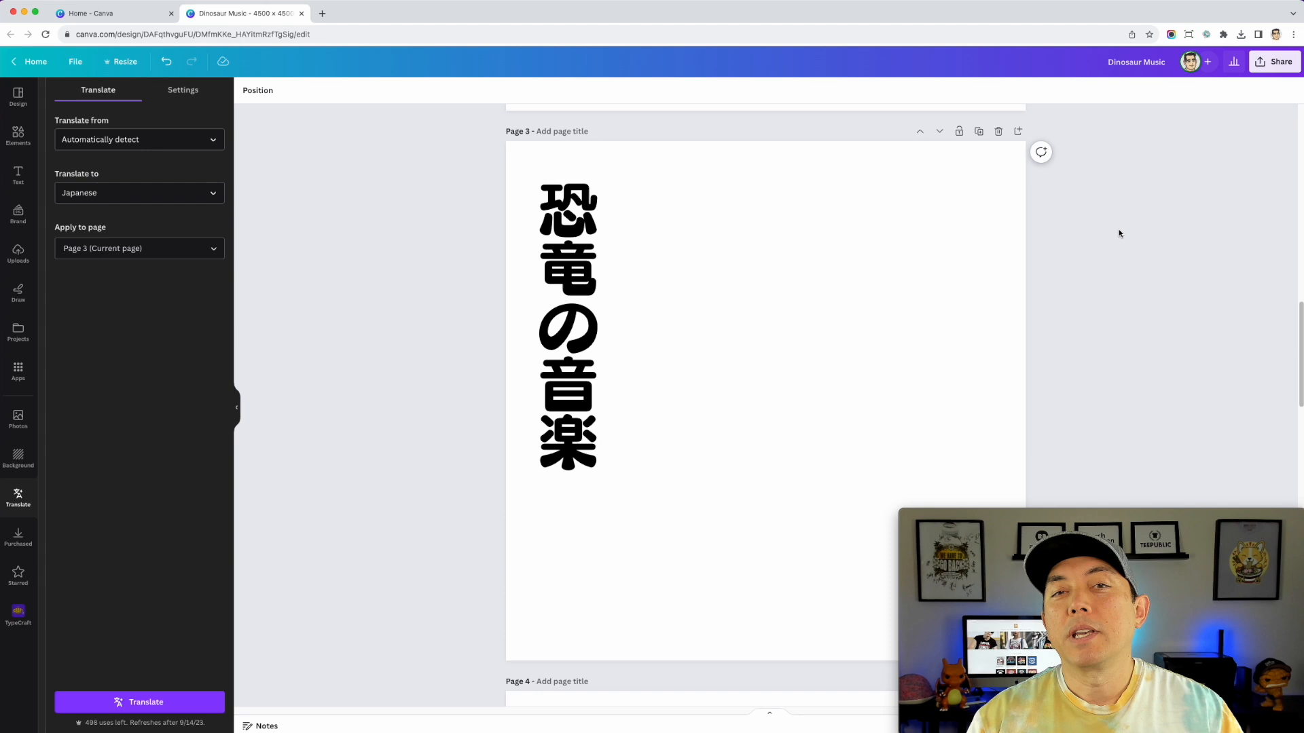
{"action": "left_click", "coordinate": [1270, 63]}
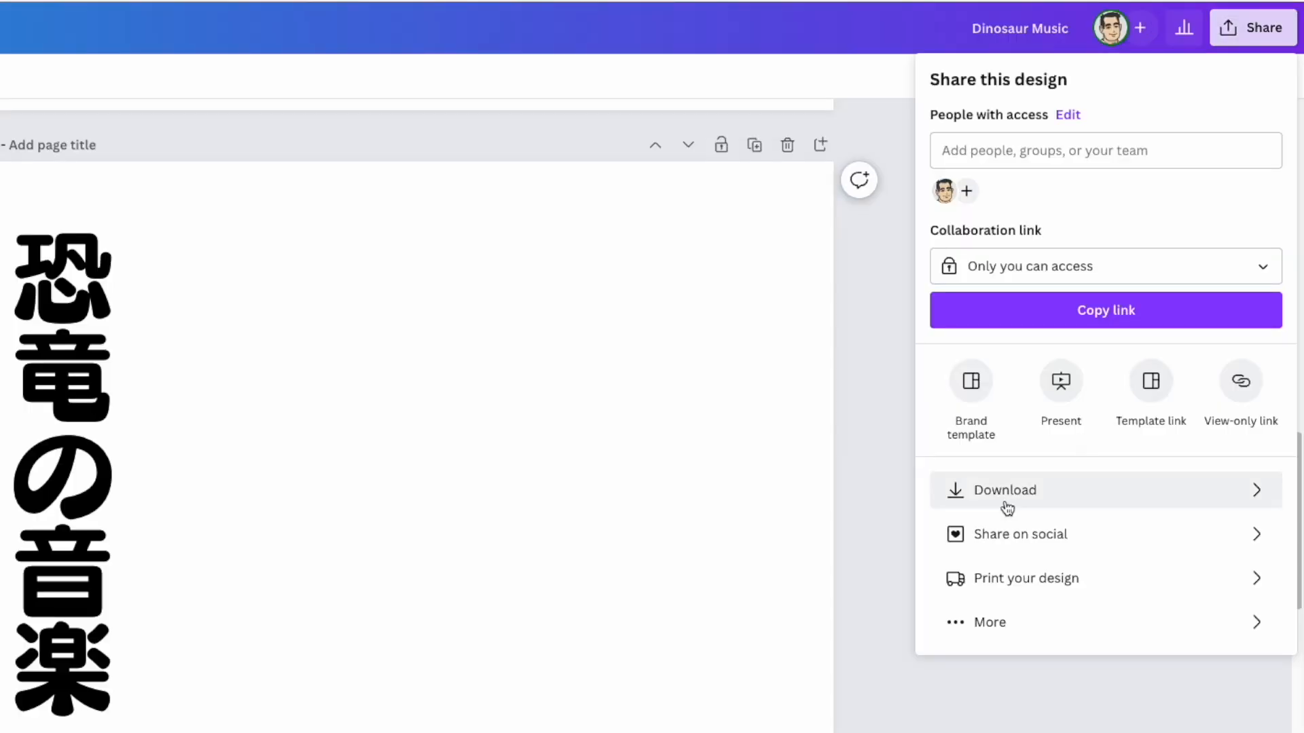
{"action": "left_click", "coordinate": [1084, 495]}
{"action": "left_click", "coordinate": [1067, 364]}
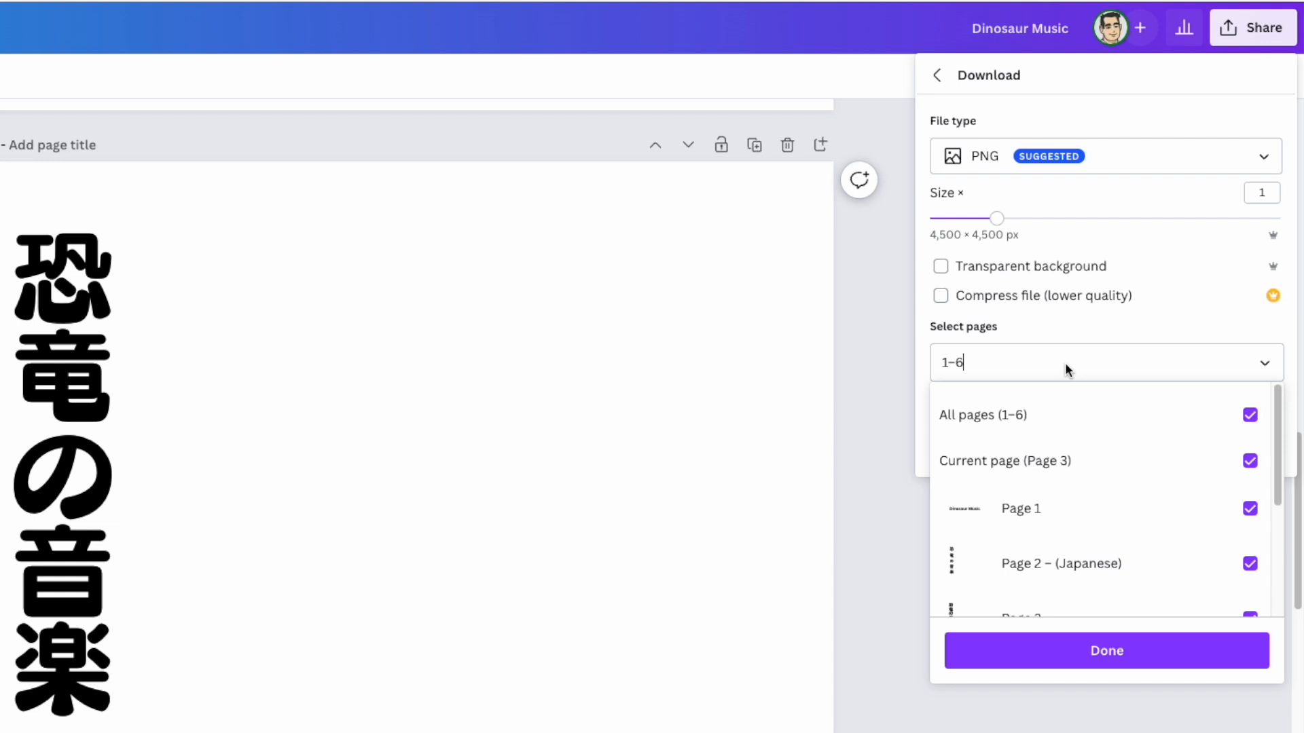
{"action": "scroll", "coordinate": [1126, 451], "scroll_direction": "down", "scroll_amount": 2}
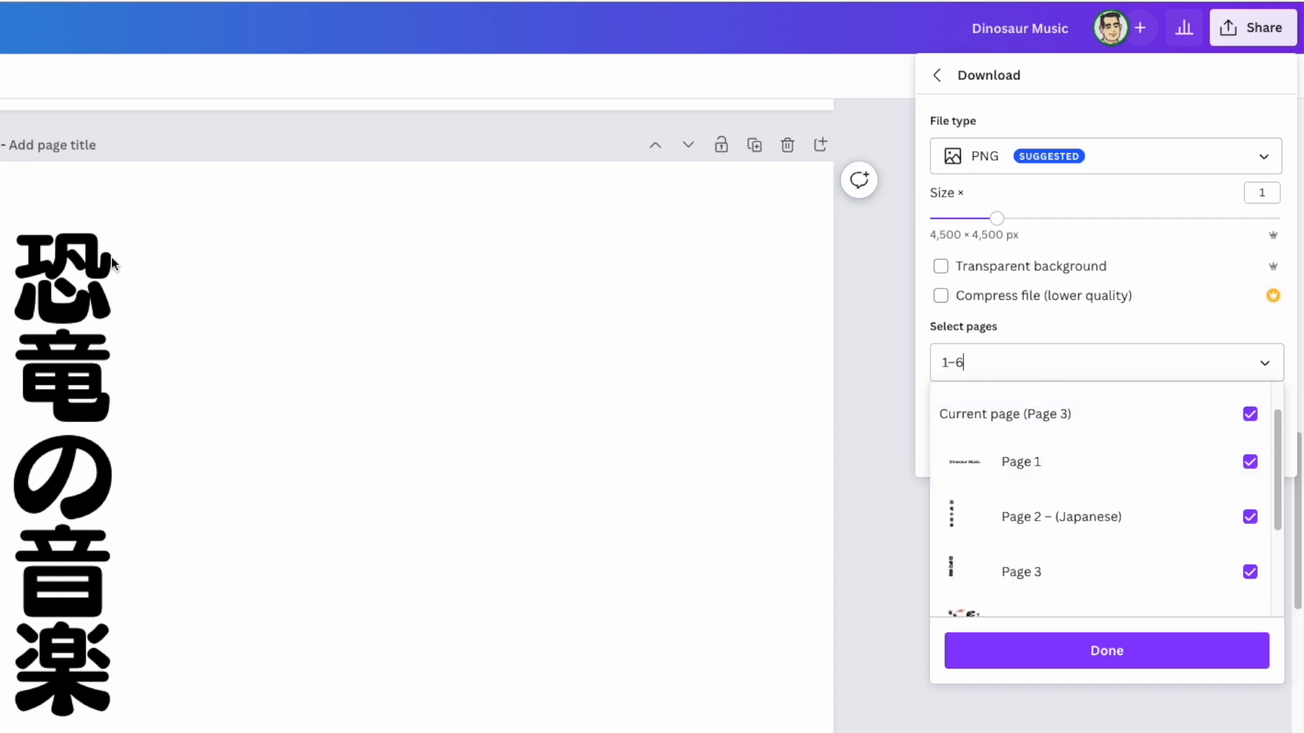
{"action": "left_click", "coordinate": [1089, 574]}
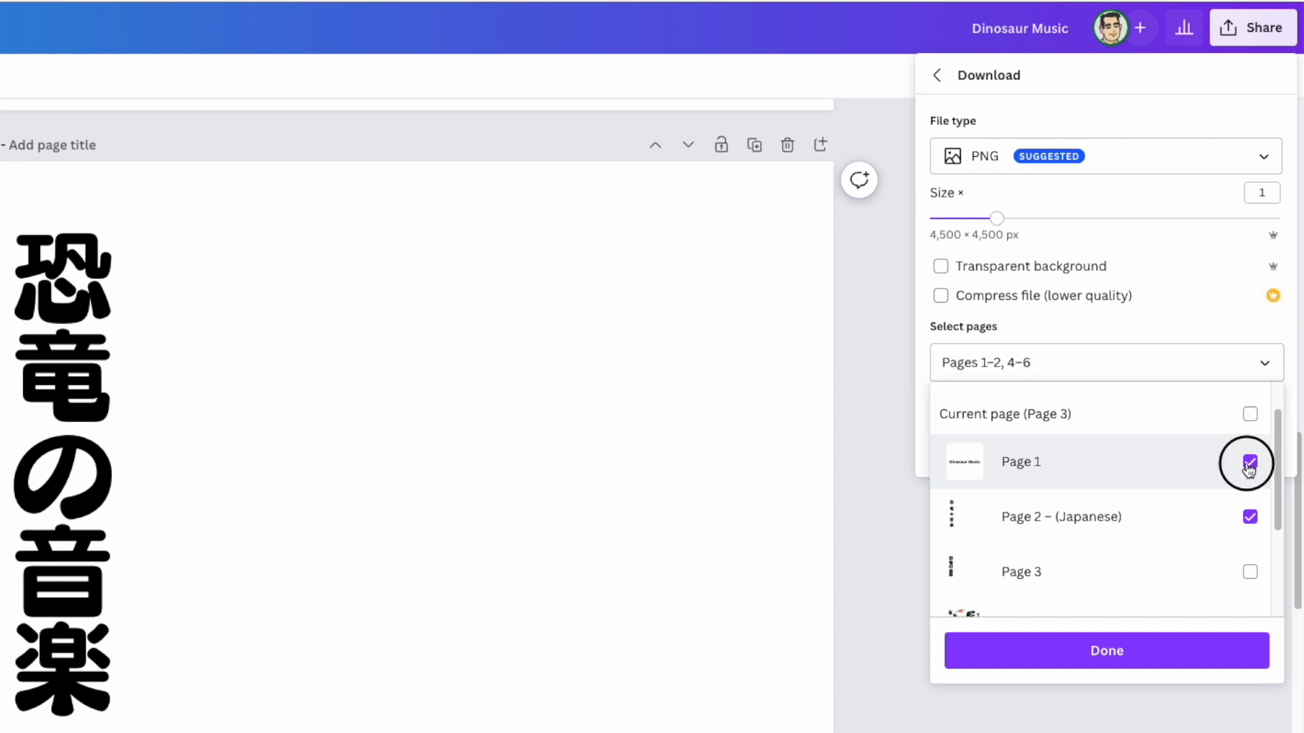
{"action": "left_click", "coordinate": [1249, 465]}
{"action": "left_click", "coordinate": [1251, 517]}
{"action": "left_click", "coordinate": [1251, 572]}
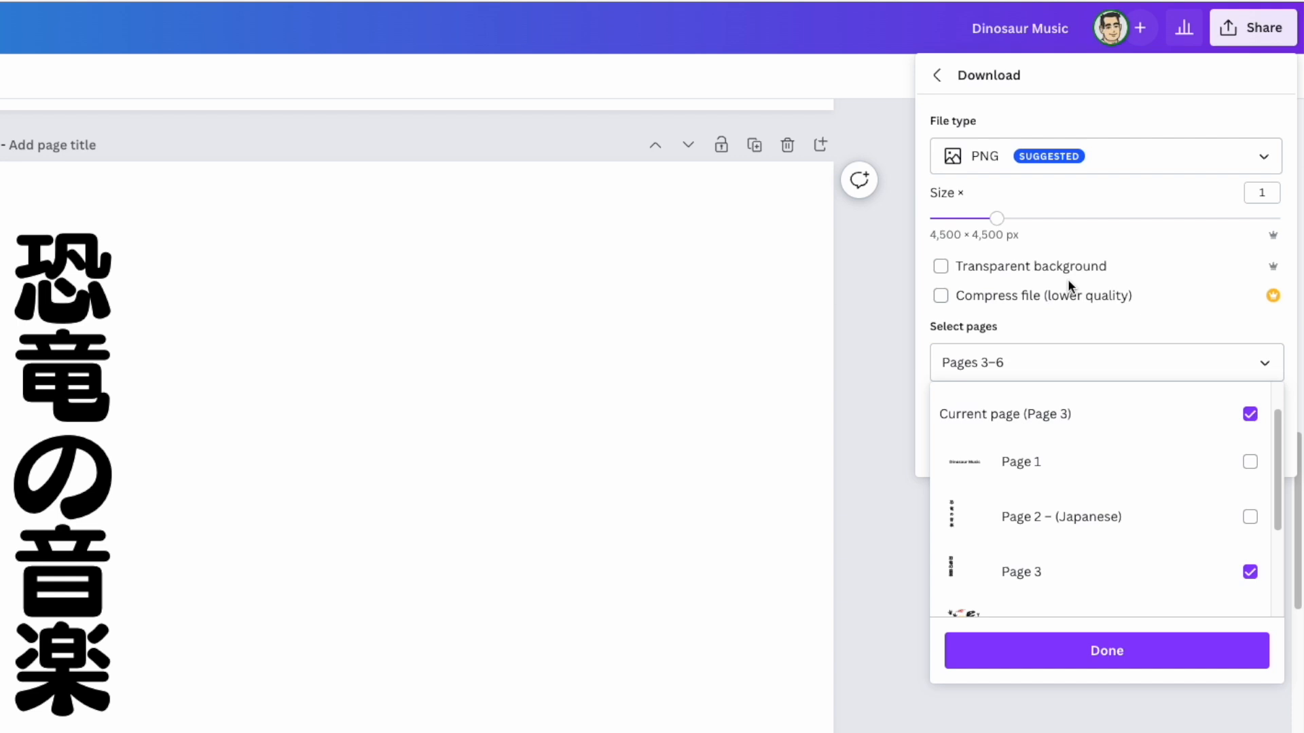
{"action": "left_click", "coordinate": [1173, 162]}
{"action": "left_click", "coordinate": [1173, 163]}
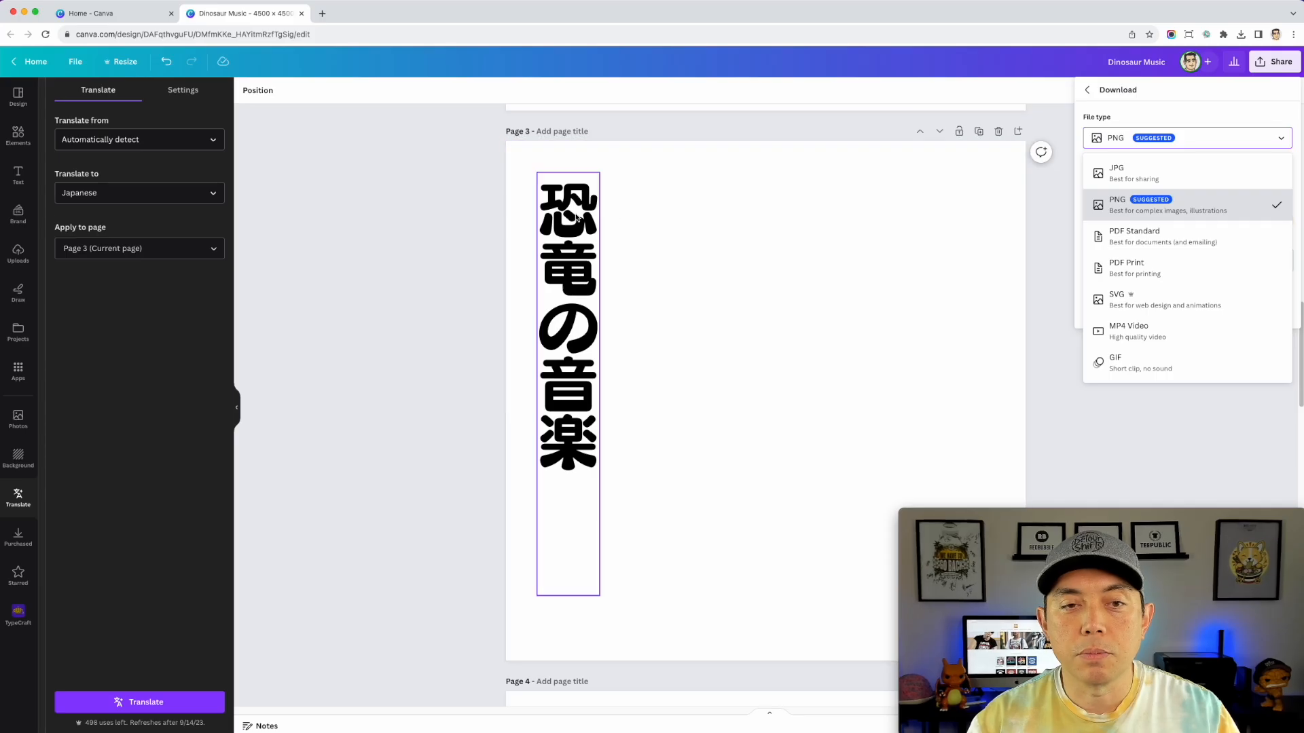
Step: Enlarge the vertical Japanese text on page 3 to font size 600 and move it near the page's upper-left corner
{"action": "left_click", "coordinate": [78, 289]}
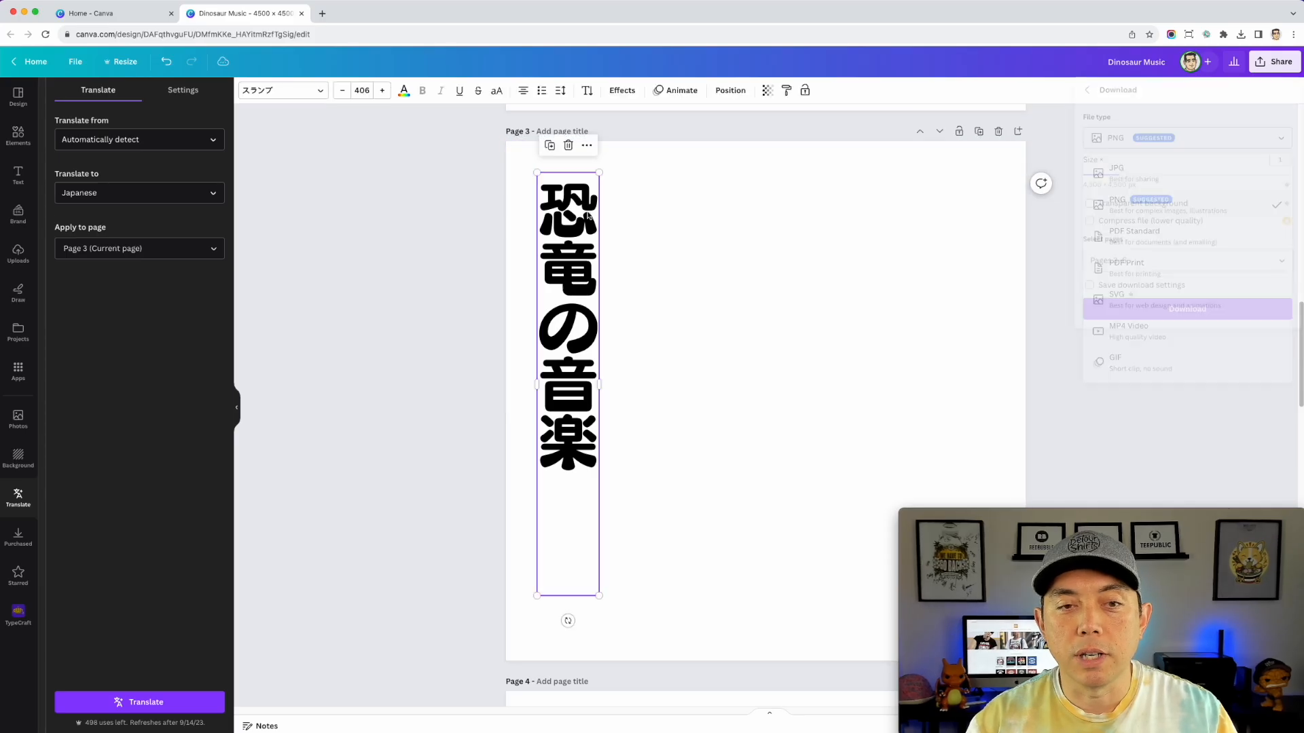
{"action": "left_click_drag", "start_coordinate": [599, 596], "coordinate": [889, 723]}
{"action": "left_click_drag", "start_coordinate": [612, 320], "coordinate": [614, 302]}
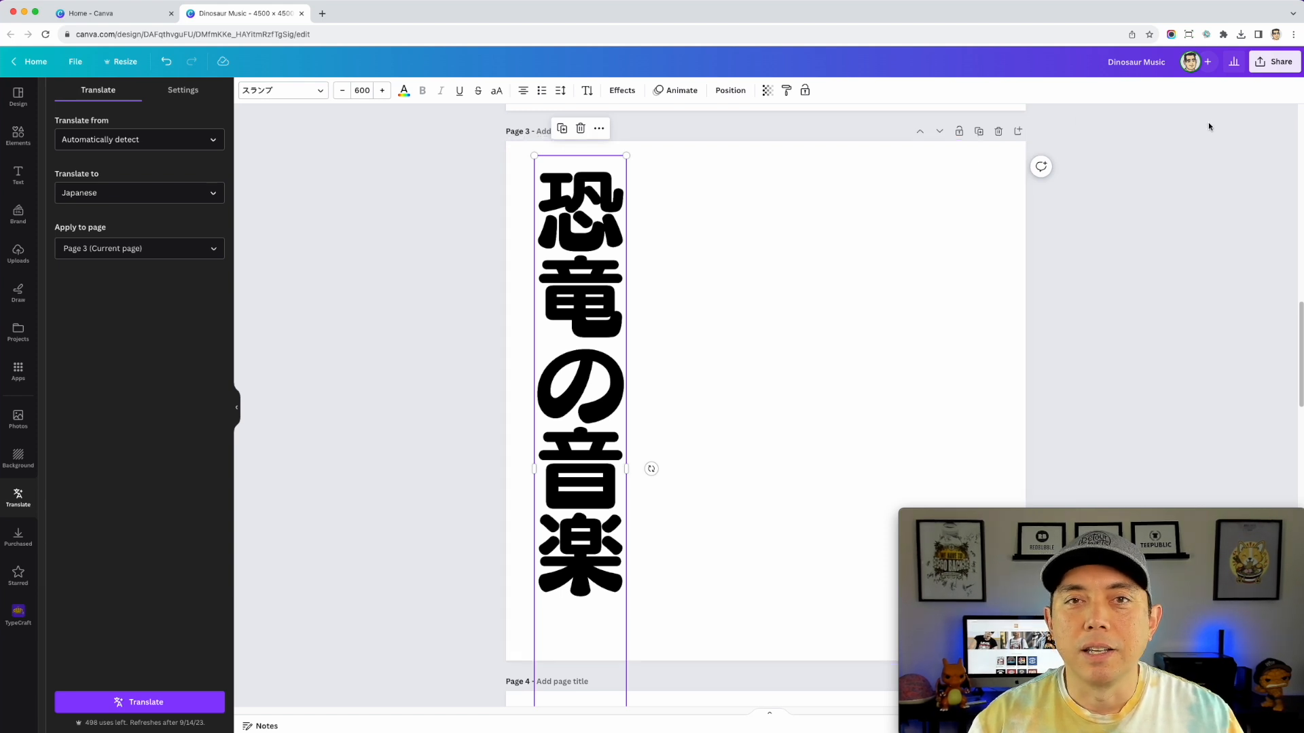
Step: Open the design's download options and choose SVG as the file type
{"action": "left_click", "coordinate": [1275, 62]}
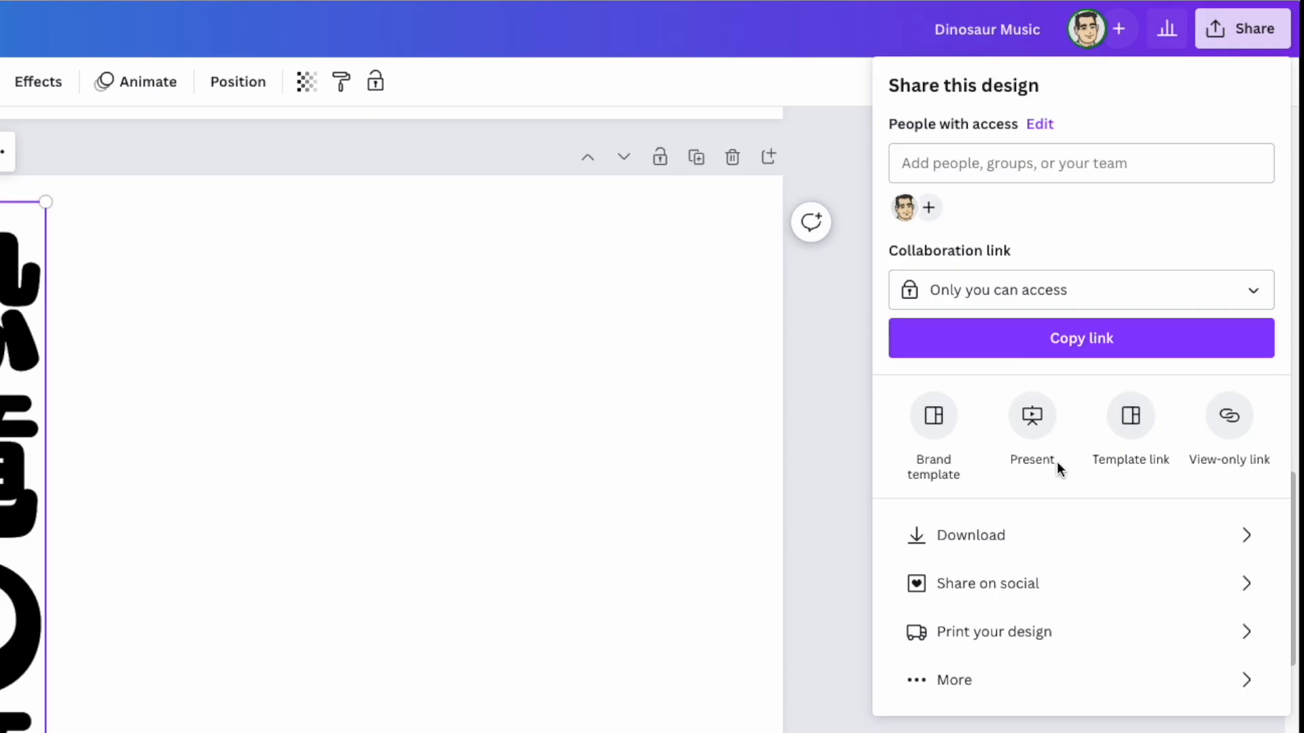
{"action": "left_click", "coordinate": [1022, 535]}
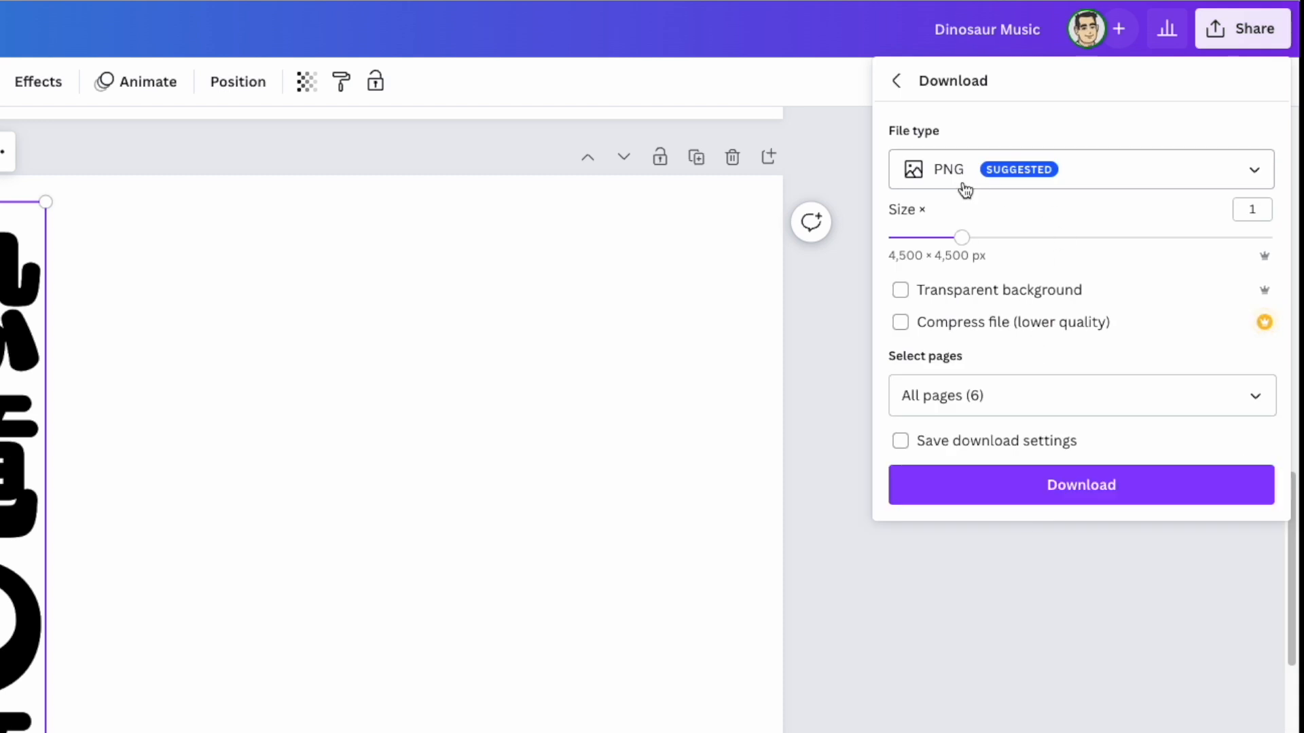
{"action": "left_click", "coordinate": [986, 175]}
{"action": "left_click", "coordinate": [969, 455]}
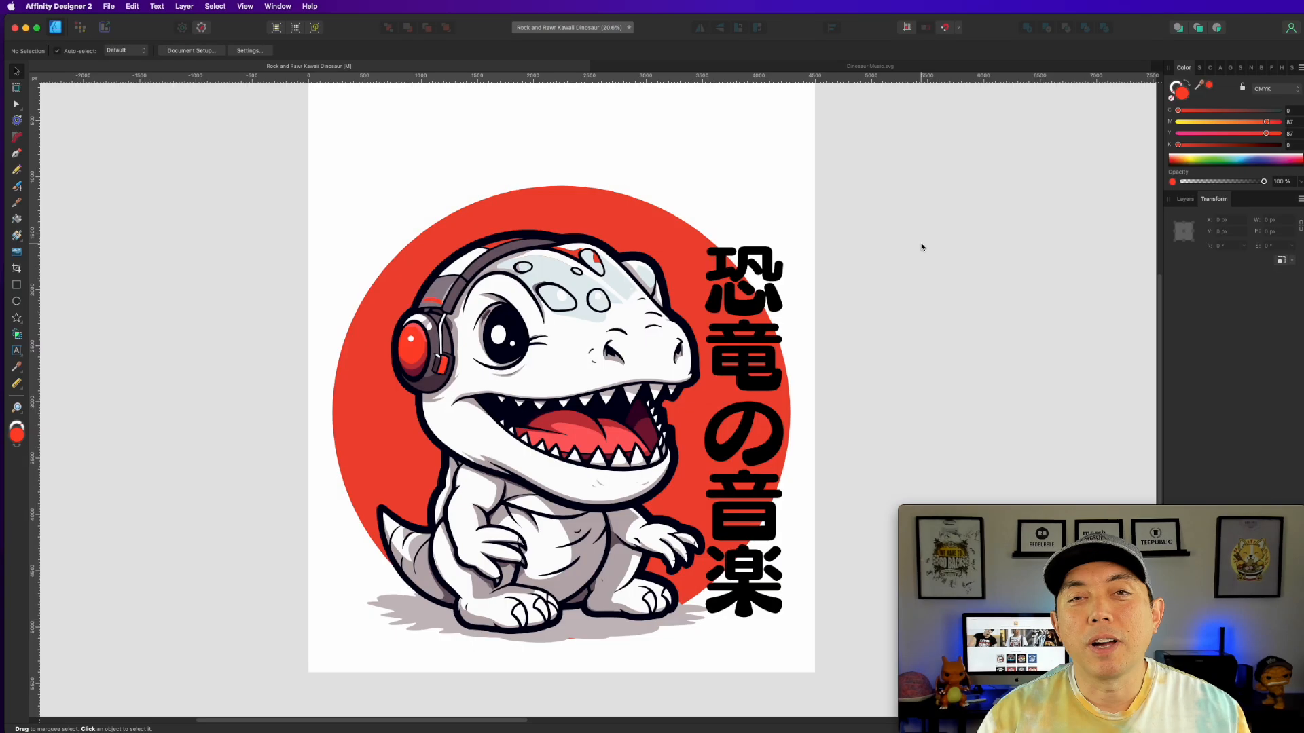
Step: Switch to Affinity Designer and select characters of the vertical Japanese text individually to check that they are separate objects
{"action": "left_click", "coordinate": [781, 293]}
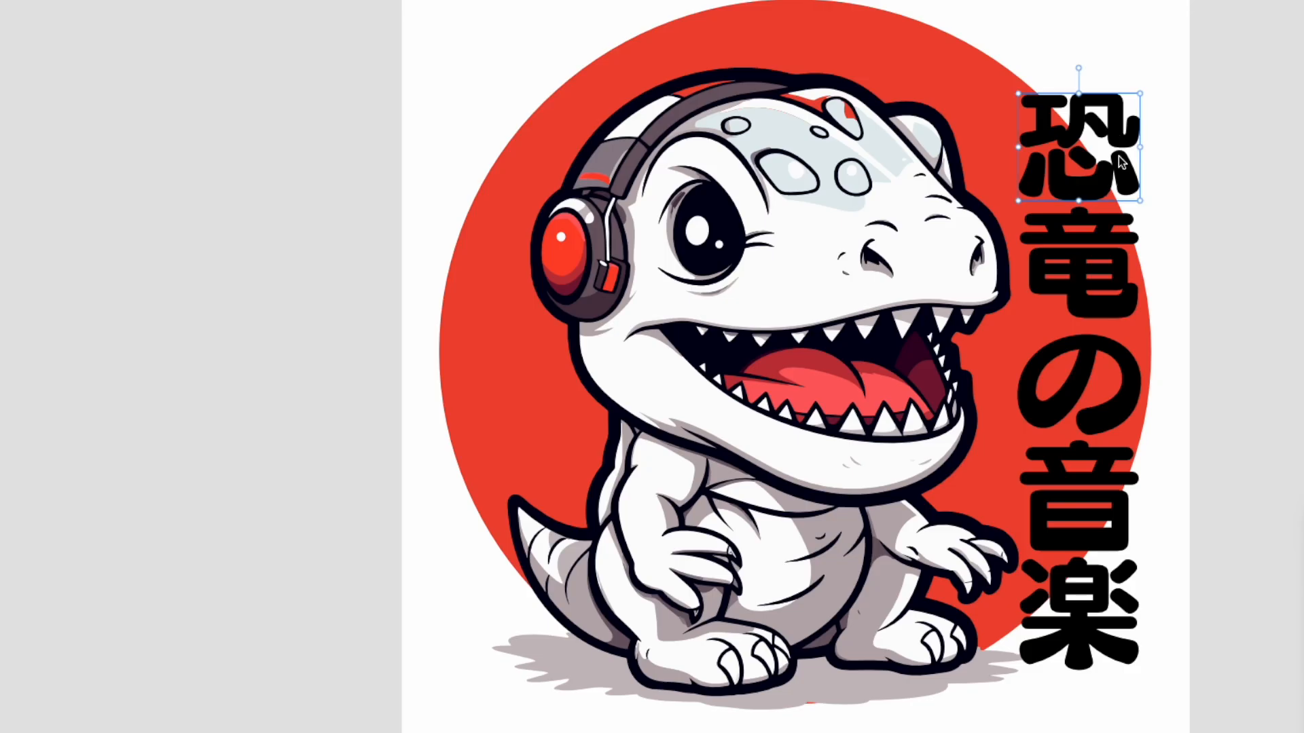
{"action": "left_click", "coordinate": [1112, 241]}
{"action": "left_click", "coordinate": [1115, 351]}
{"action": "left_click", "coordinate": [1110, 272]}
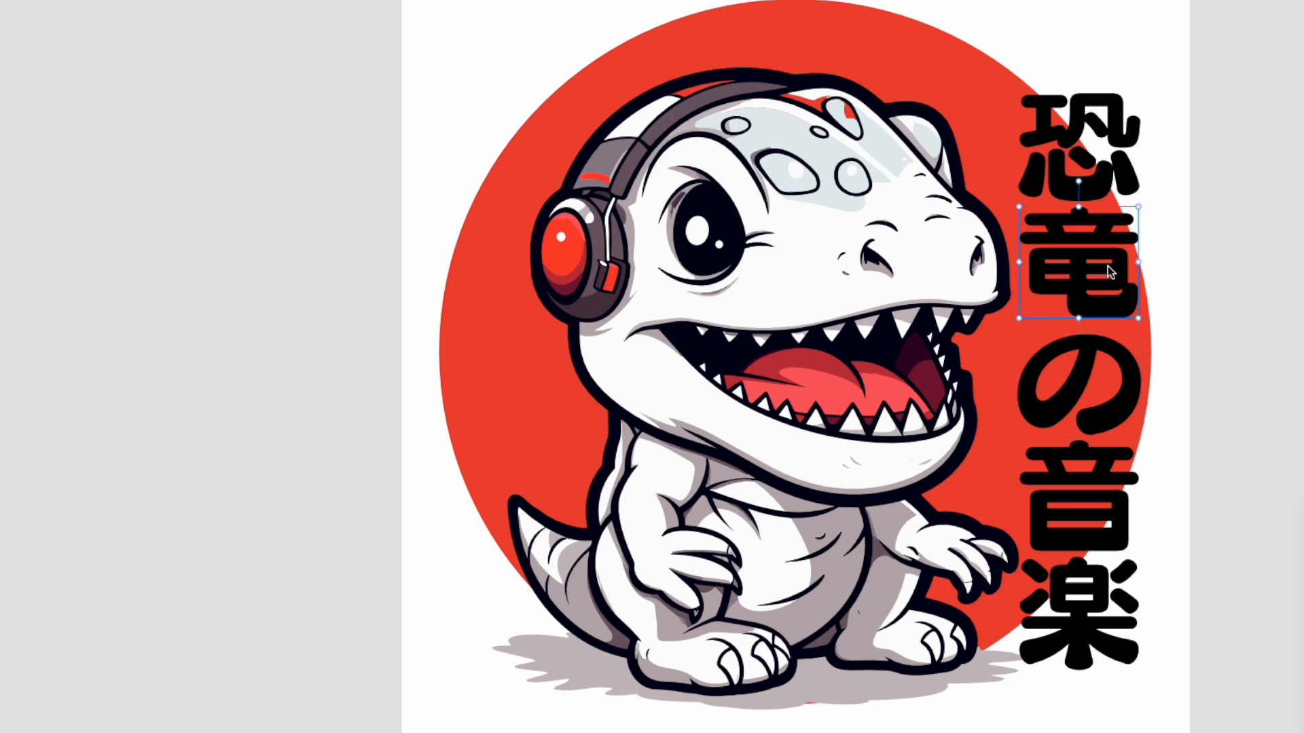
Step: Select all five vertical Japanese characters and set their fill to white, with C, M, Y and K at 0
{"action": "left_click", "coordinate": [1124, 132], "text": "shift"}
{"action": "left_click", "coordinate": [1124, 360], "text": "shift"}
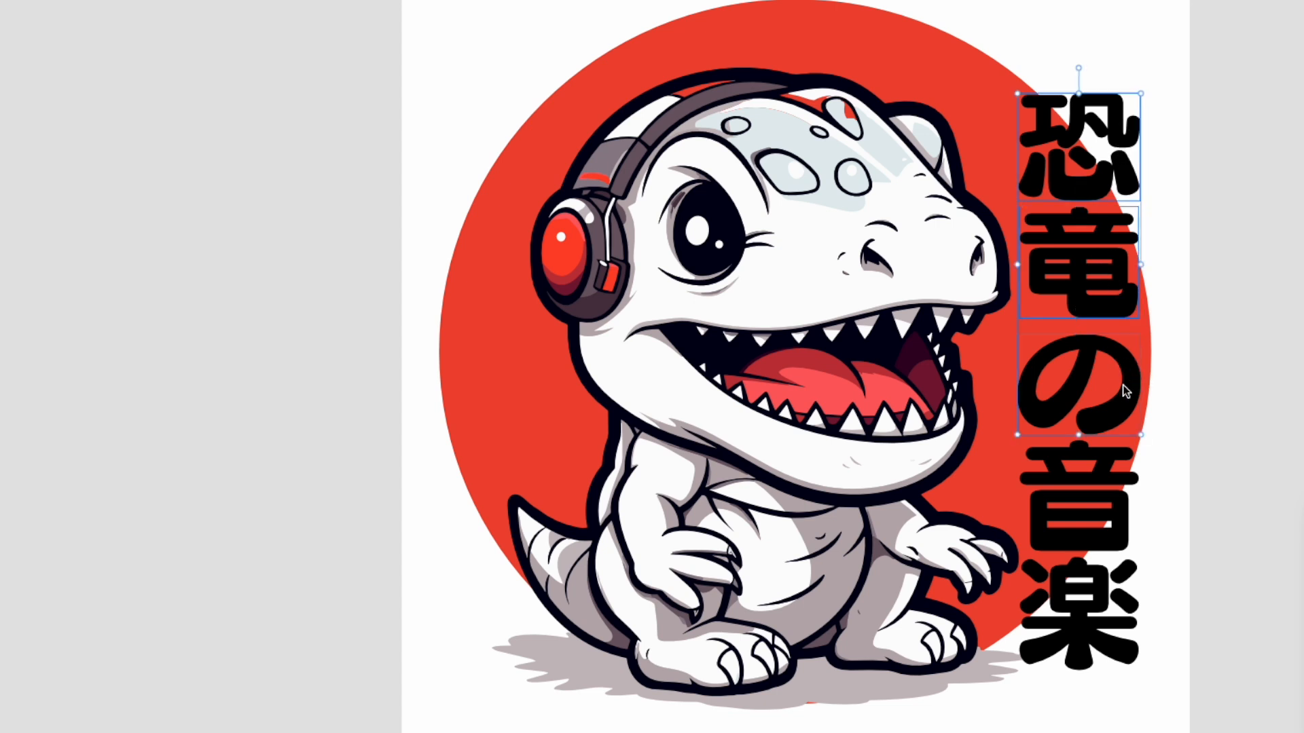
{"action": "left_click", "coordinate": [1117, 470], "text": "shift"}
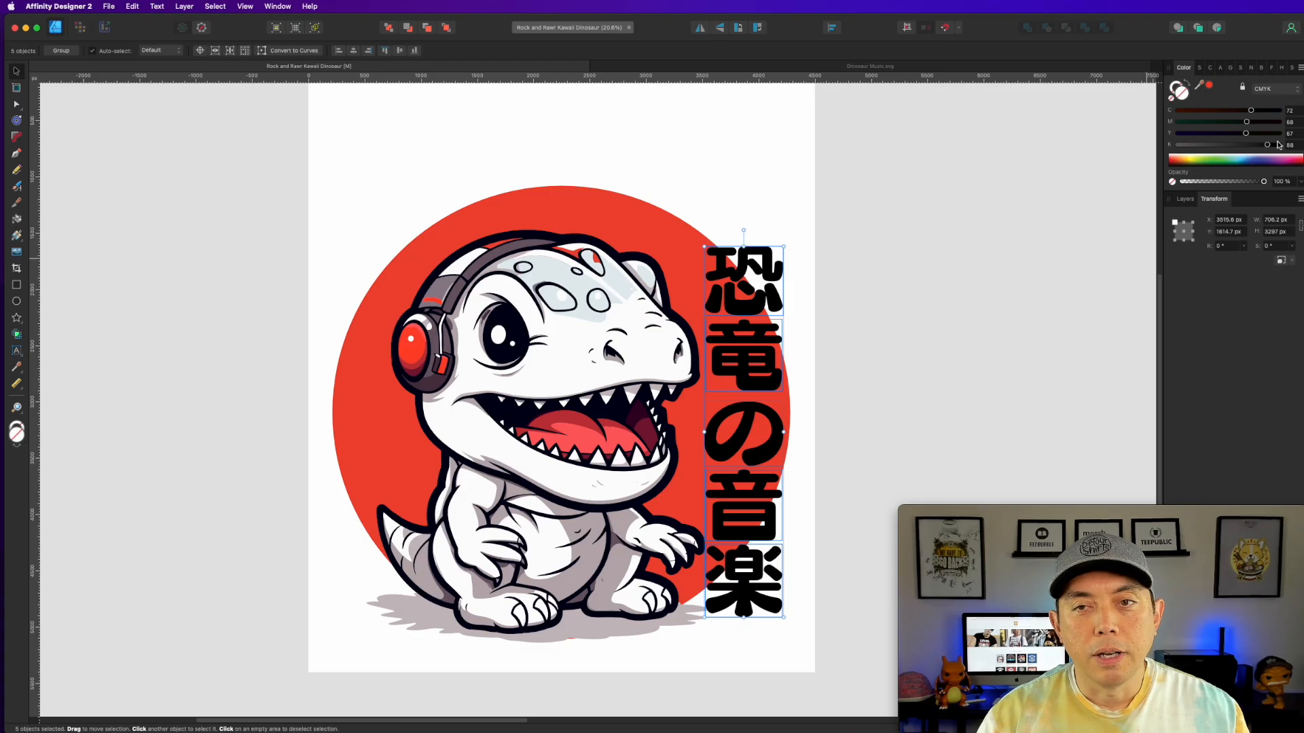
{"action": "left_click_drag", "start_coordinate": [1273, 144], "coordinate": [1016, 155]}
{"action": "left_click_drag", "start_coordinate": [1246, 135], "coordinate": [963, 136]}
{"action": "left_click_drag", "start_coordinate": [1246, 122], "coordinate": [1141, 113]}
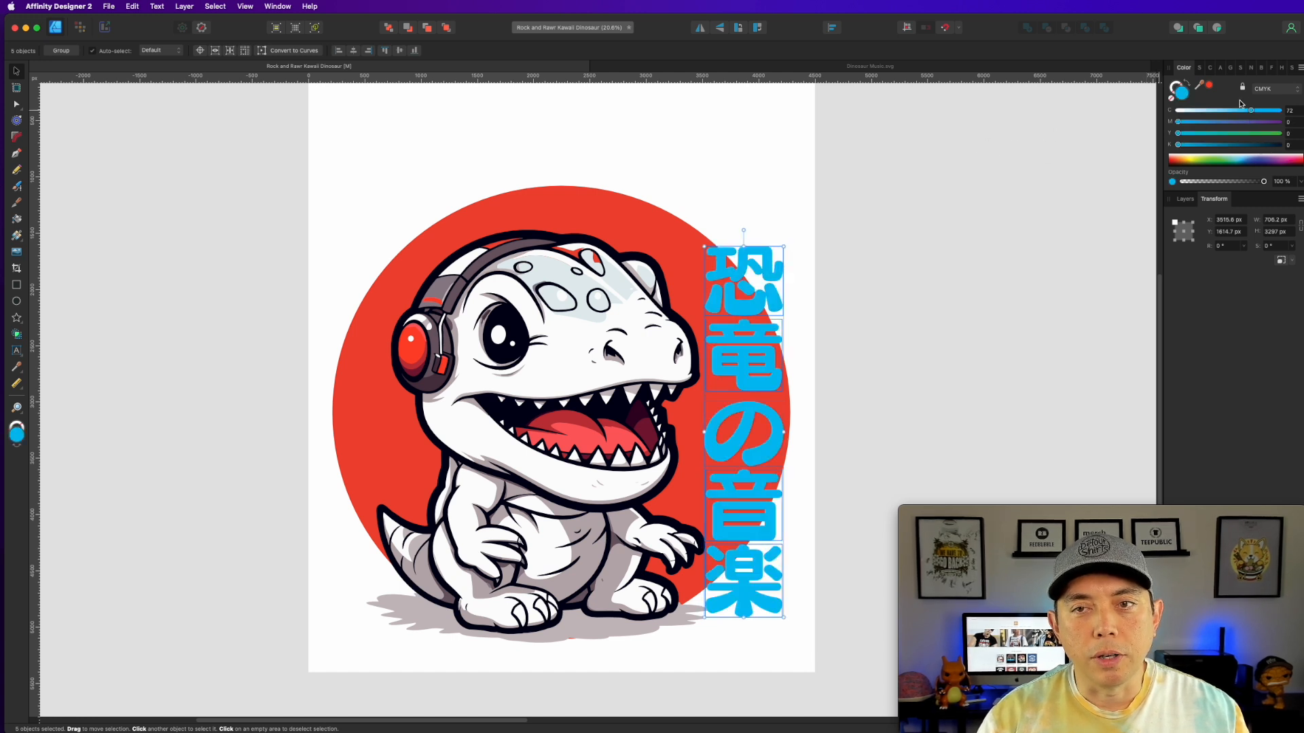
{"action": "left_click_drag", "start_coordinate": [1251, 110], "coordinate": [1141, 81]}
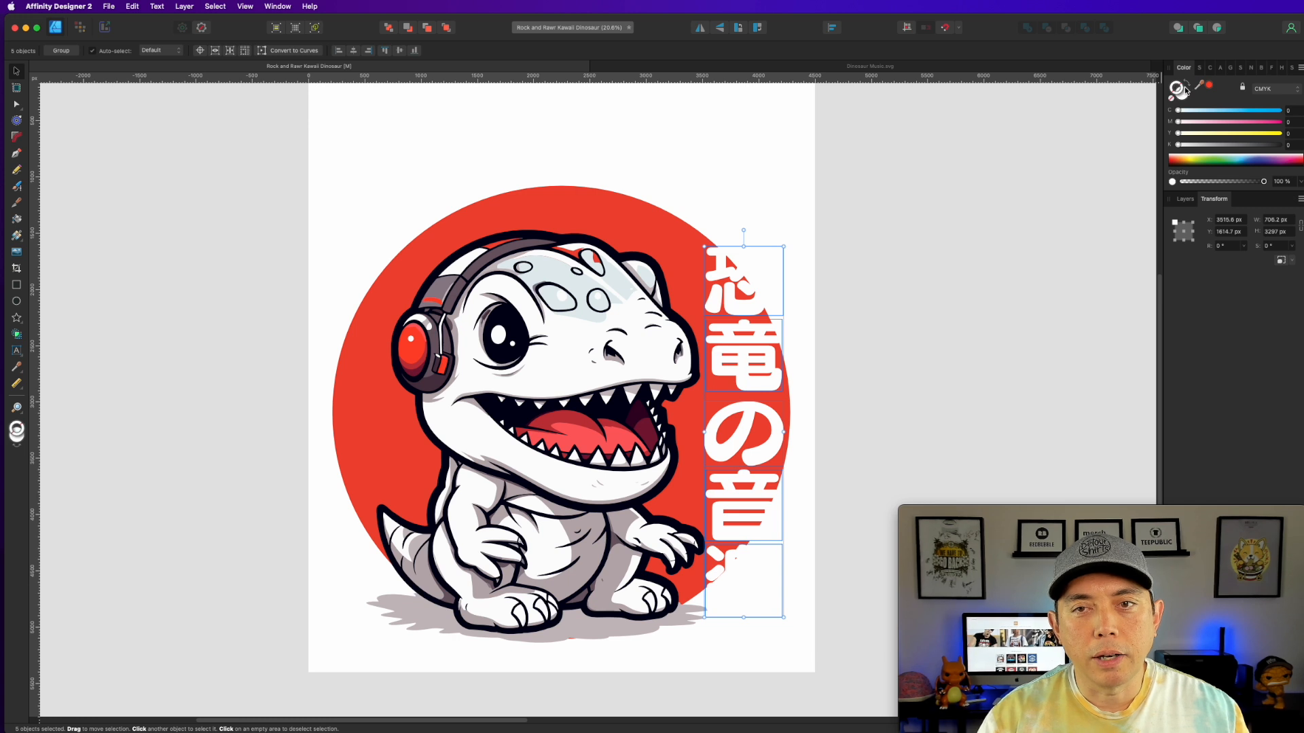
Step: Try a black outline about 7.5 pt wide on the white Japanese characters and undo it
{"action": "left_click", "coordinate": [1281, 145]}
{"action": "left_click", "coordinate": [1281, 133]}
{"action": "left_click", "coordinate": [1280, 122]}
{"action": "left_click", "coordinate": [1277, 110]}
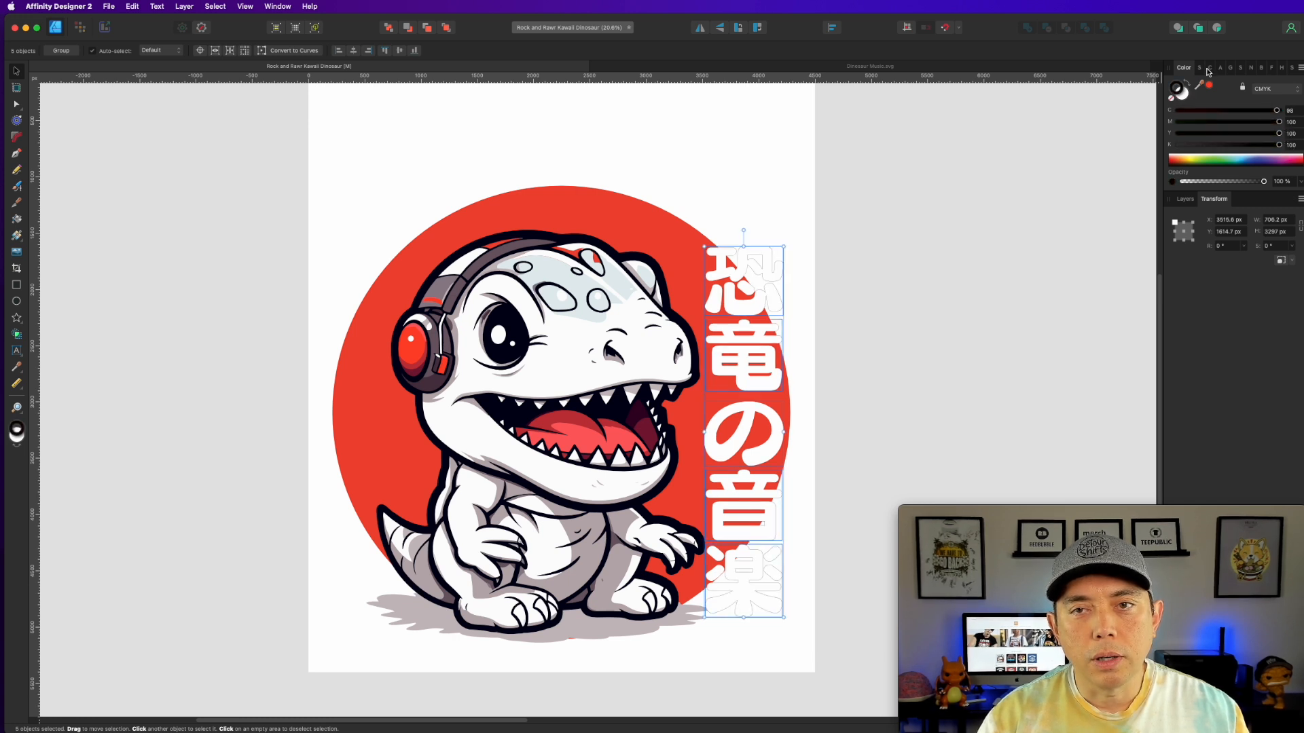
{"action": "left_click", "coordinate": [1200, 68]}
{"action": "left_click_drag", "start_coordinate": [1200, 100], "coordinate": [1222, 103]}
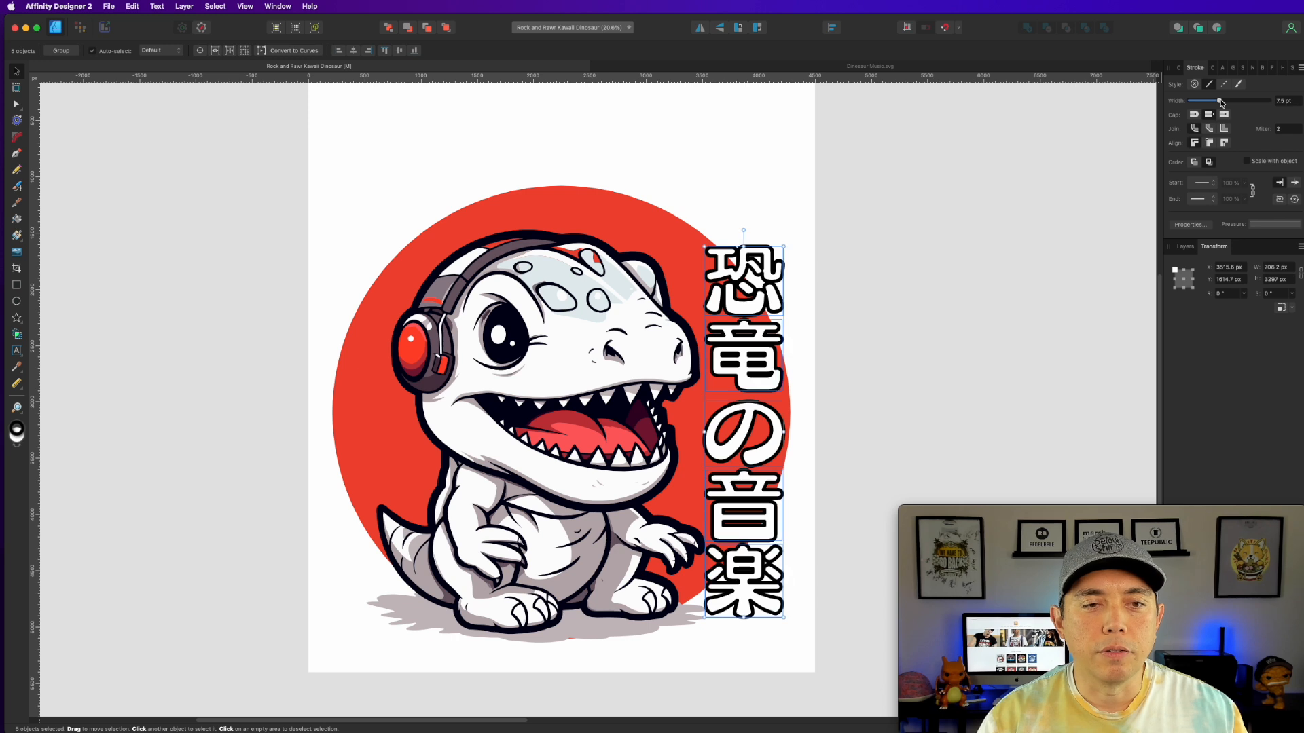
{"action": "key", "text": "super+z"}
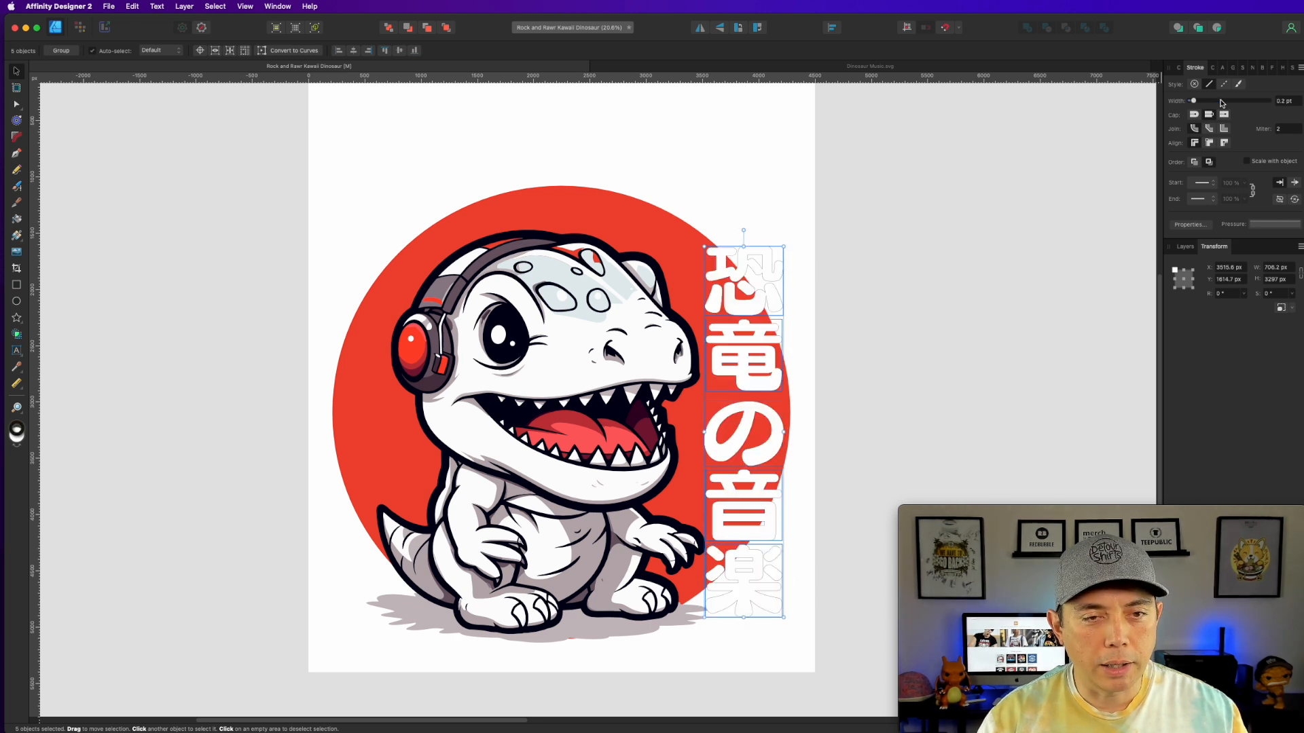
{"action": "key", "text": "super+z"}
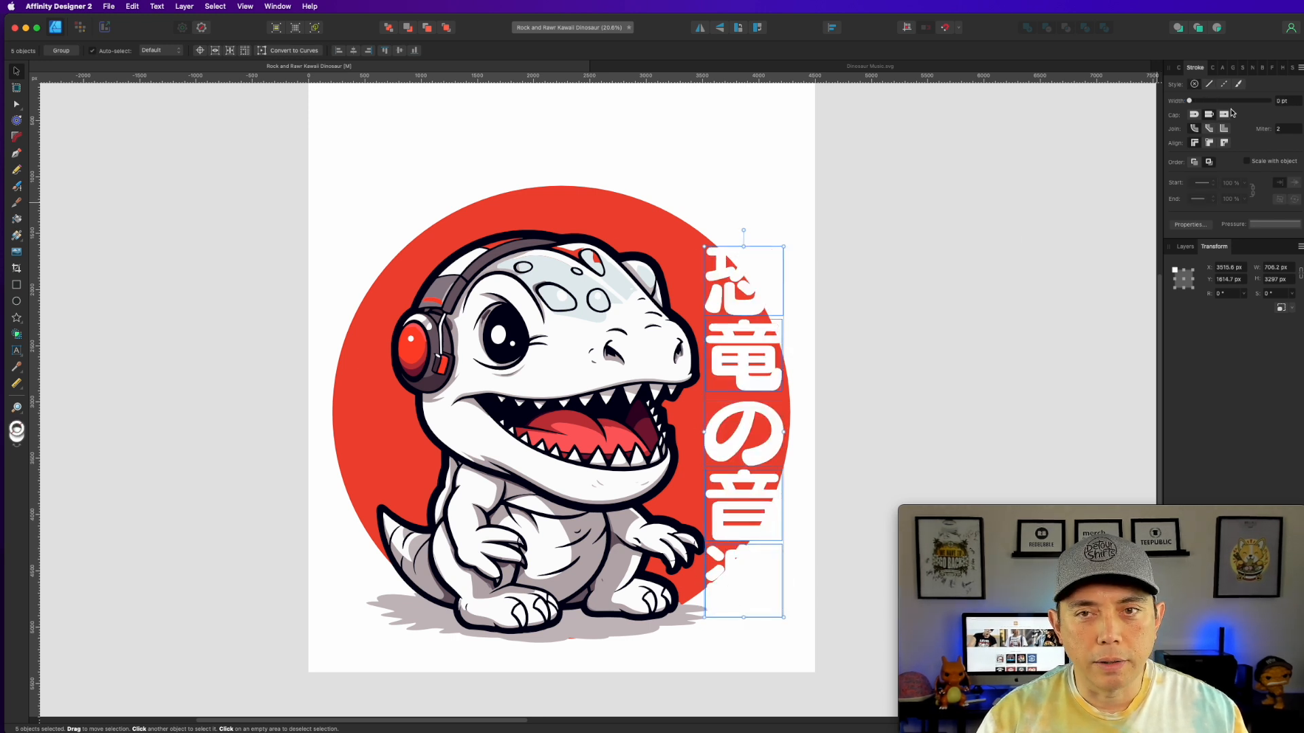
Step: Set the Japanese characters' fill to black, with C, M, Y and K at 100, and deselect them
{"action": "left_click", "coordinate": [1213, 67]}
{"action": "left_click", "coordinate": [1281, 135]}
{"action": "left_click", "coordinate": [1170, 99]}
{"action": "left_click", "coordinate": [1186, 94]}
{"action": "left_click", "coordinate": [1278, 111]}
{"action": "left_click", "coordinate": [1279, 123]}
{"action": "left_click", "coordinate": [1280, 134]}
{"action": "left_click", "coordinate": [1280, 145]}
{"action": "left_click", "coordinate": [959, 189]}
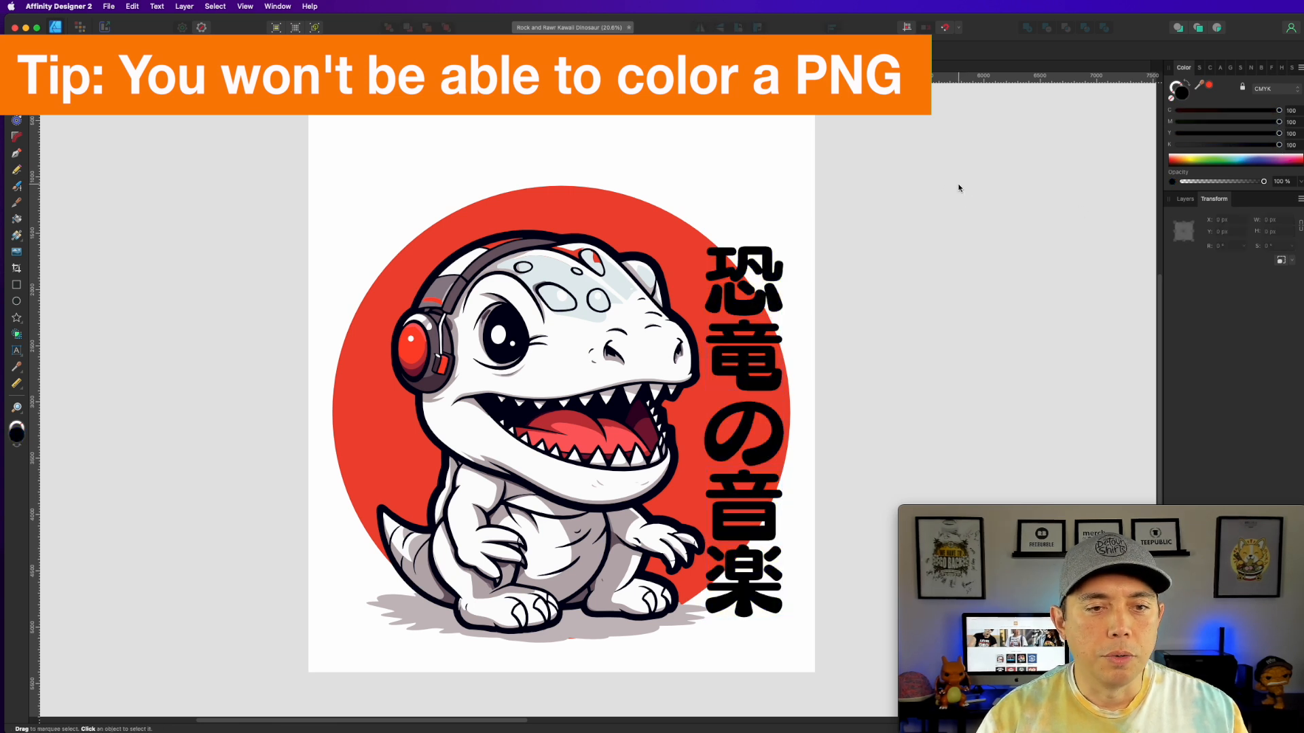
Step: Switch to the Vexels quote generator and submit "dinosaur music" as the quote topic
{"action": "scroll", "coordinate": [898, 234], "scroll_direction": "up", "scroll_amount": 2}
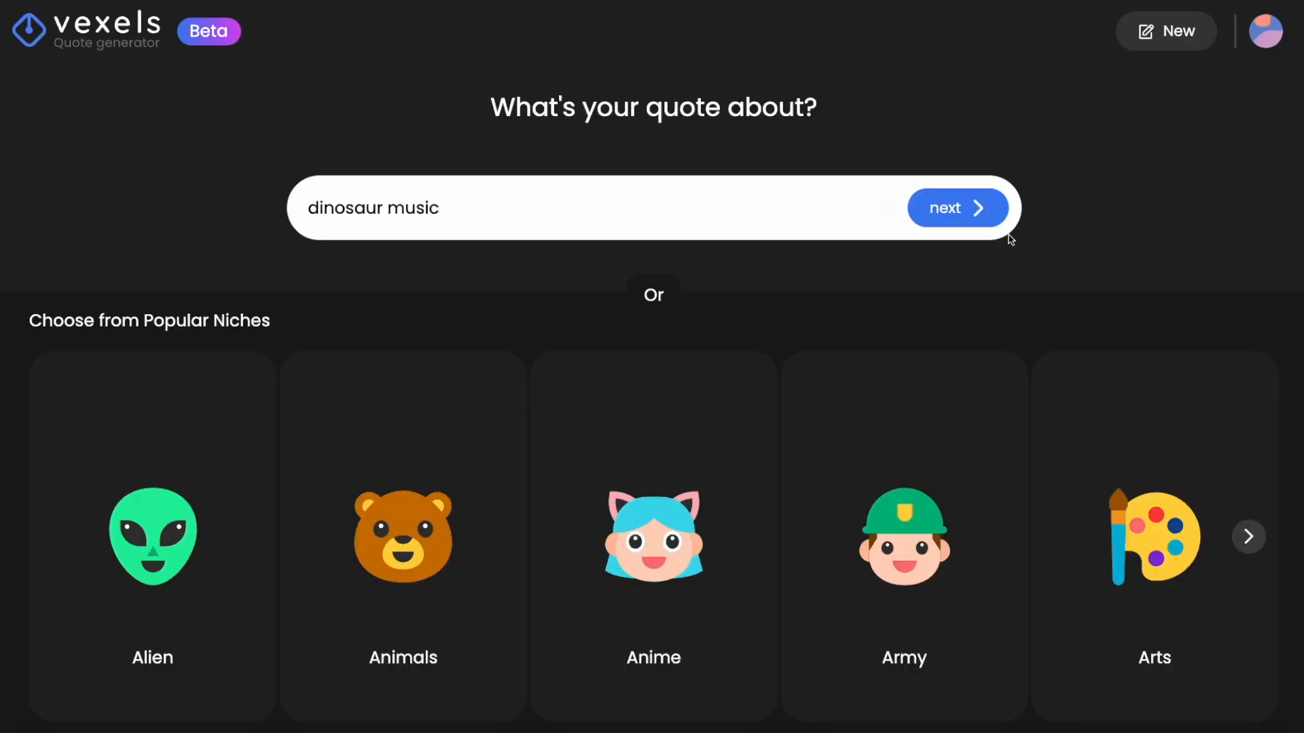
{"action": "left_click", "coordinate": [975, 210]}
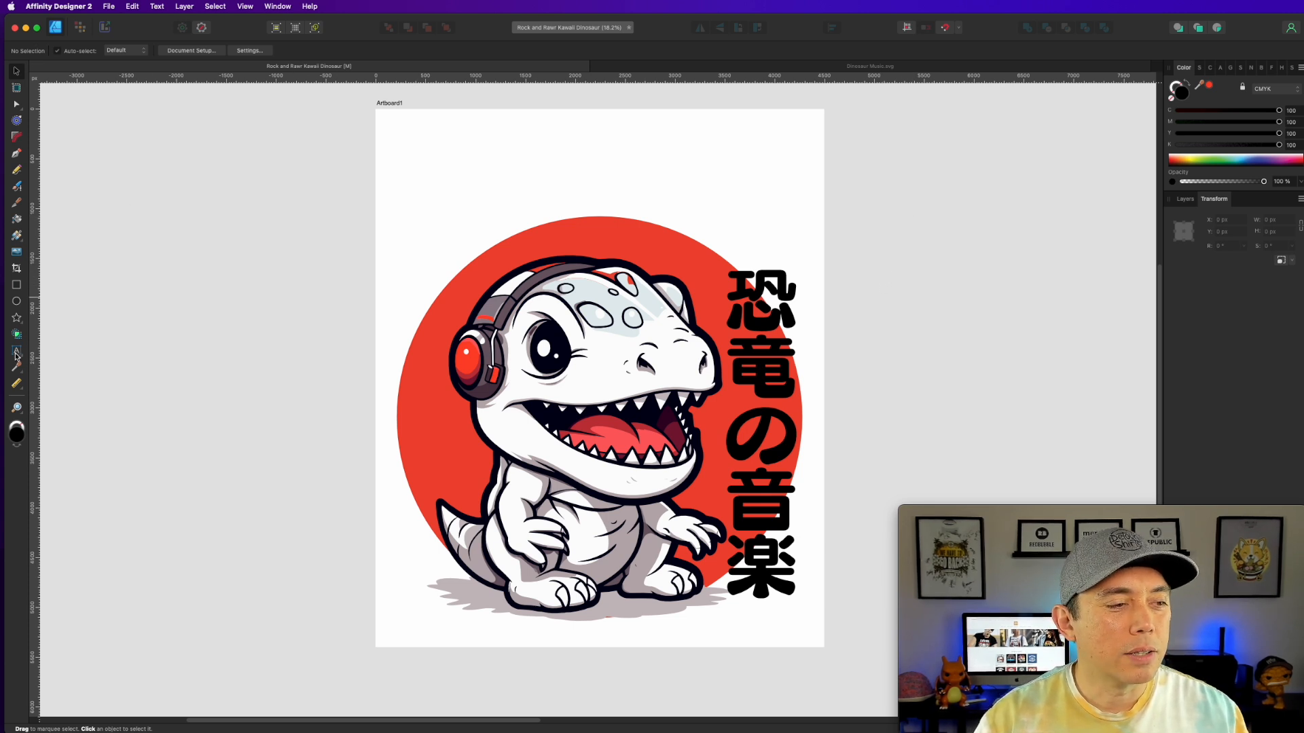
Step: In Affinity Designer, add art text reading "Raw" in the Watermelon font and place it on the artboard above the dinosaur
{"action": "key", "text": "t"}
{"action": "left_click", "coordinate": [459, 183]}
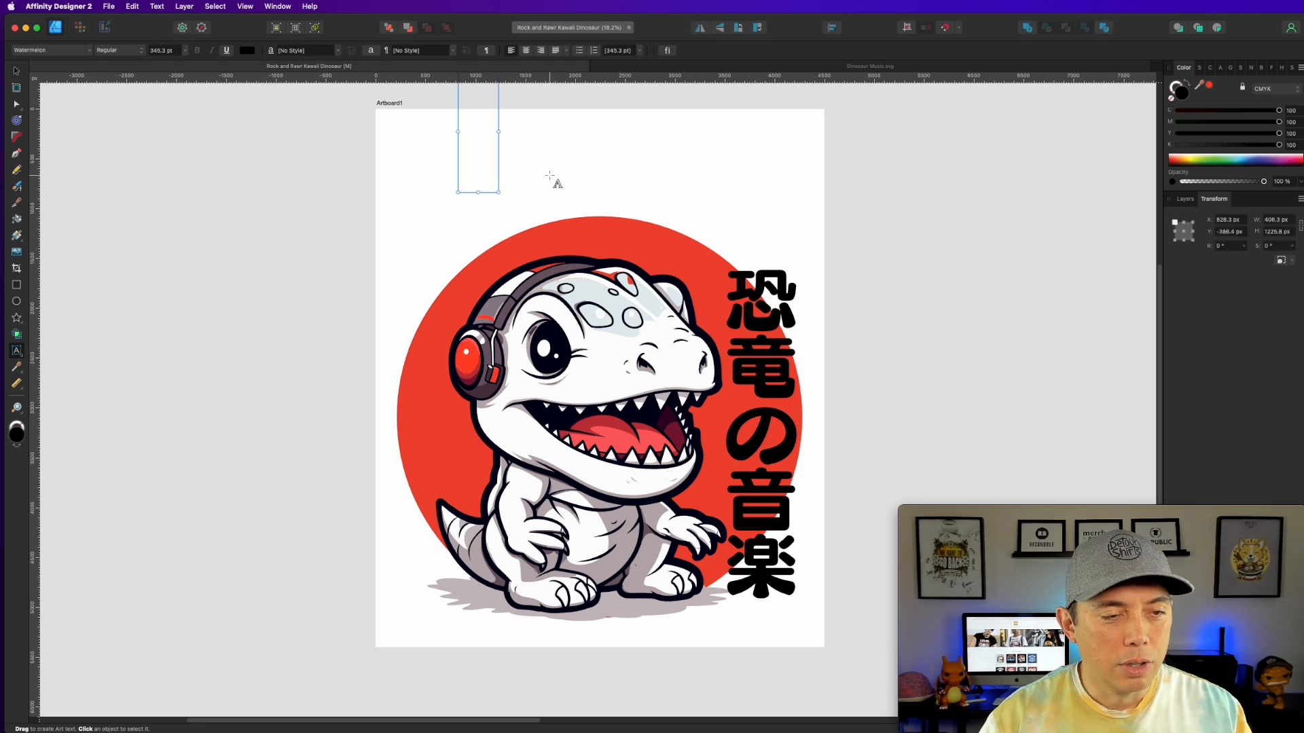
{"action": "type", "text": "Raw"}
{"action": "scroll", "coordinate": [551, 175], "scroll_direction": "up", "scroll_amount": 5}
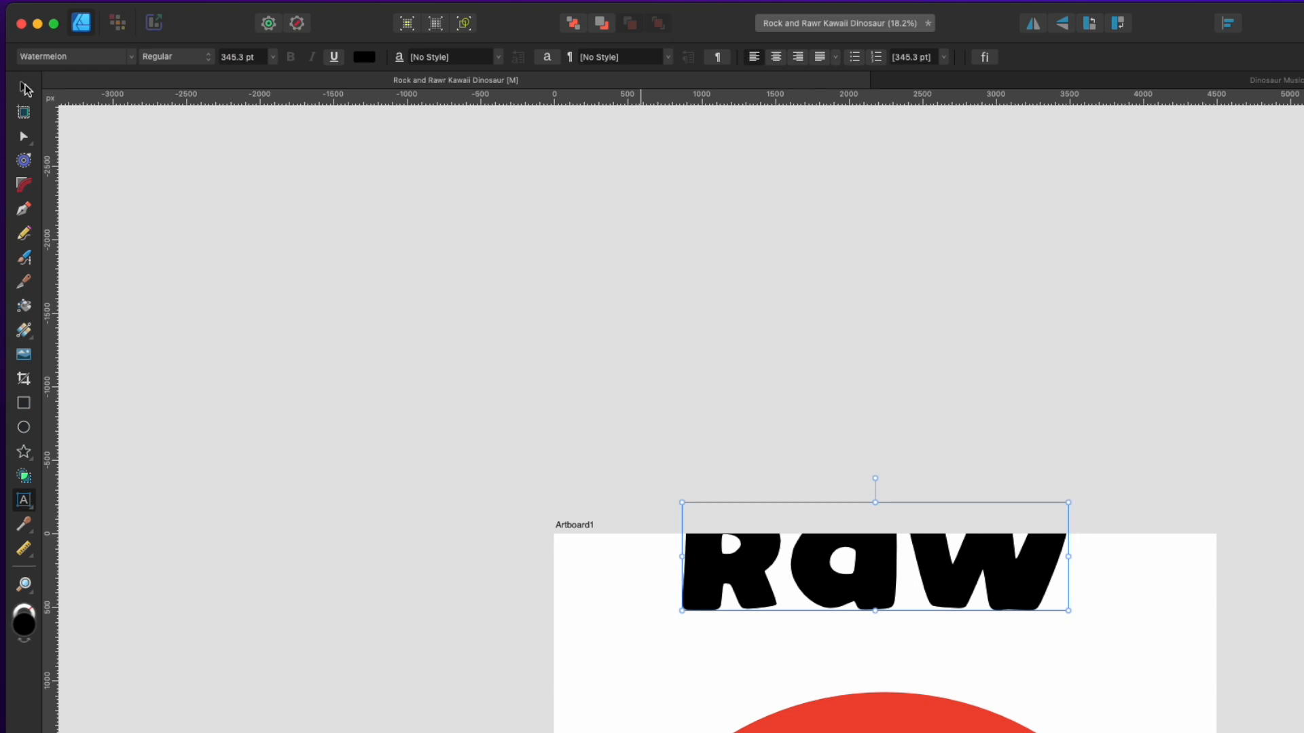
{"action": "left_click", "coordinate": [100, 58]}
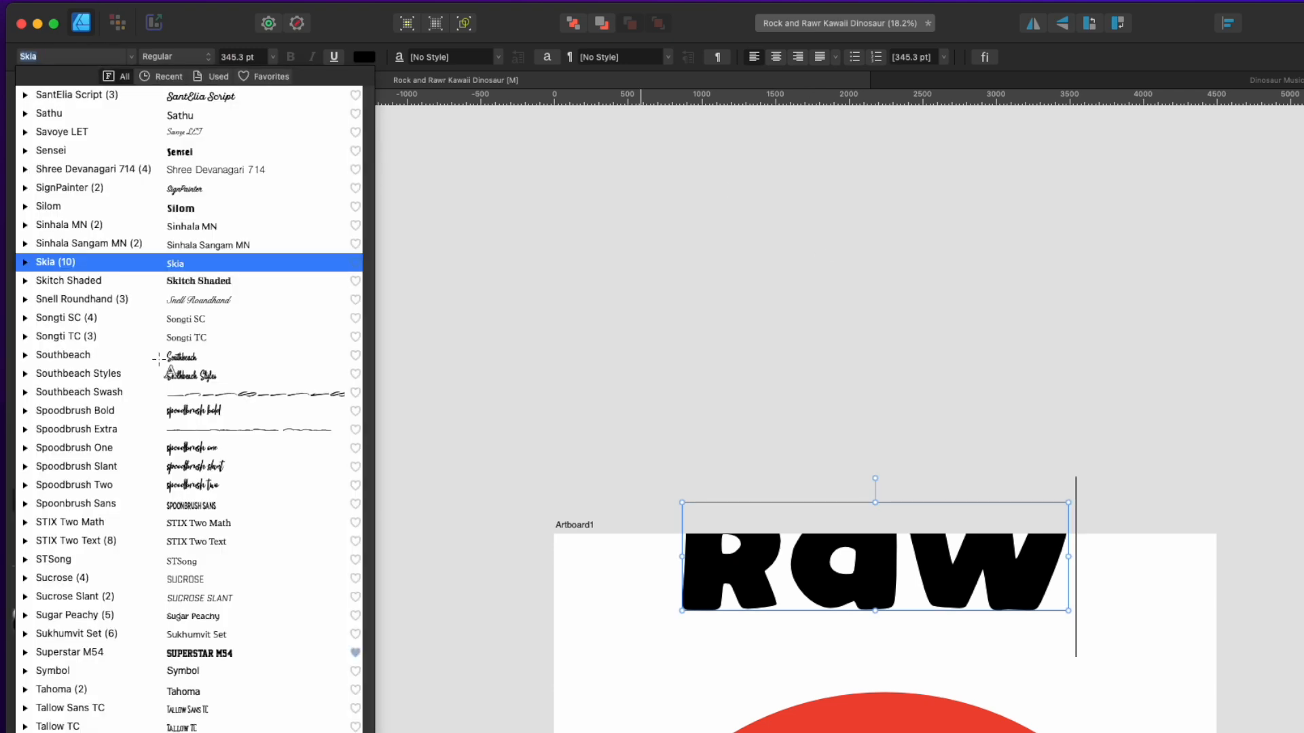
{"action": "left_click", "coordinate": [264, 77]}
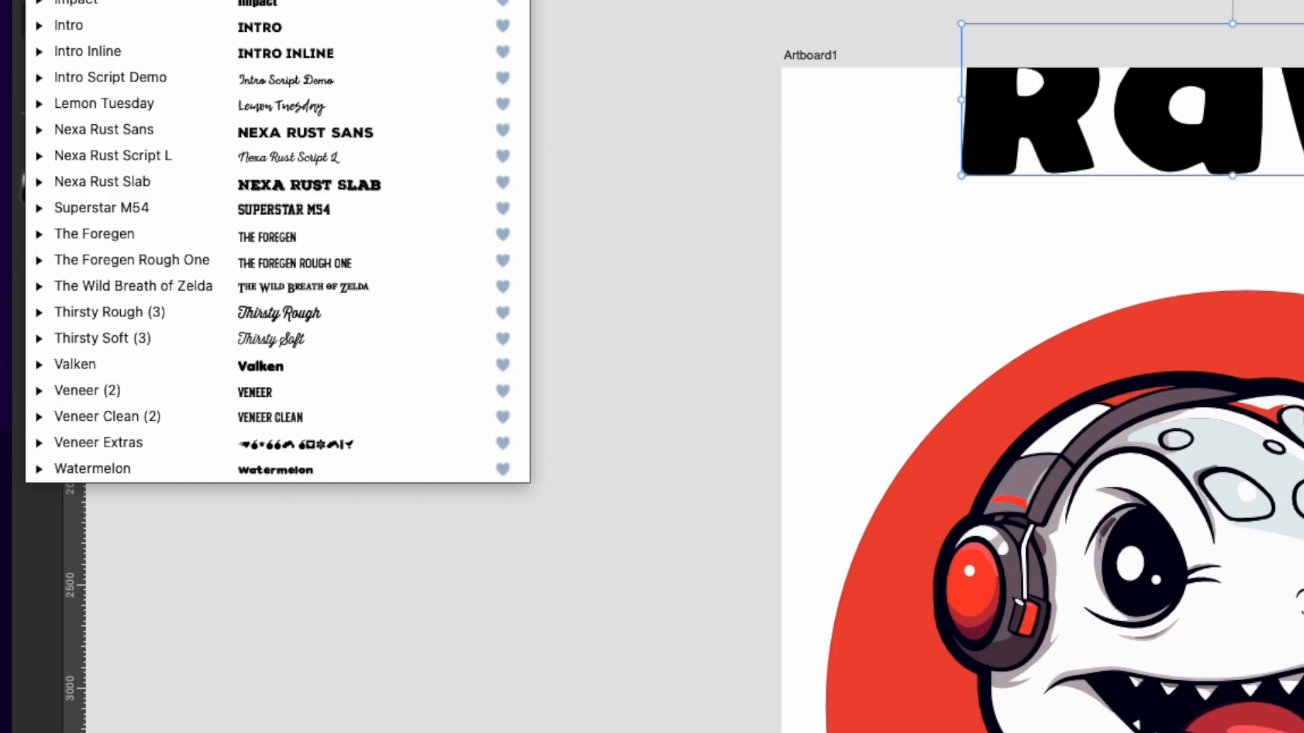
{"action": "left_click", "coordinate": [618, 353]}
{"action": "left_click", "coordinate": [23, 98]}
{"action": "left_click", "coordinate": [815, 671]}
Step: Change the text to "RAWR!" and fit it, slightly smaller, over the upper edge of the red circle
{"action": "double_click", "coordinate": [819, 660]}
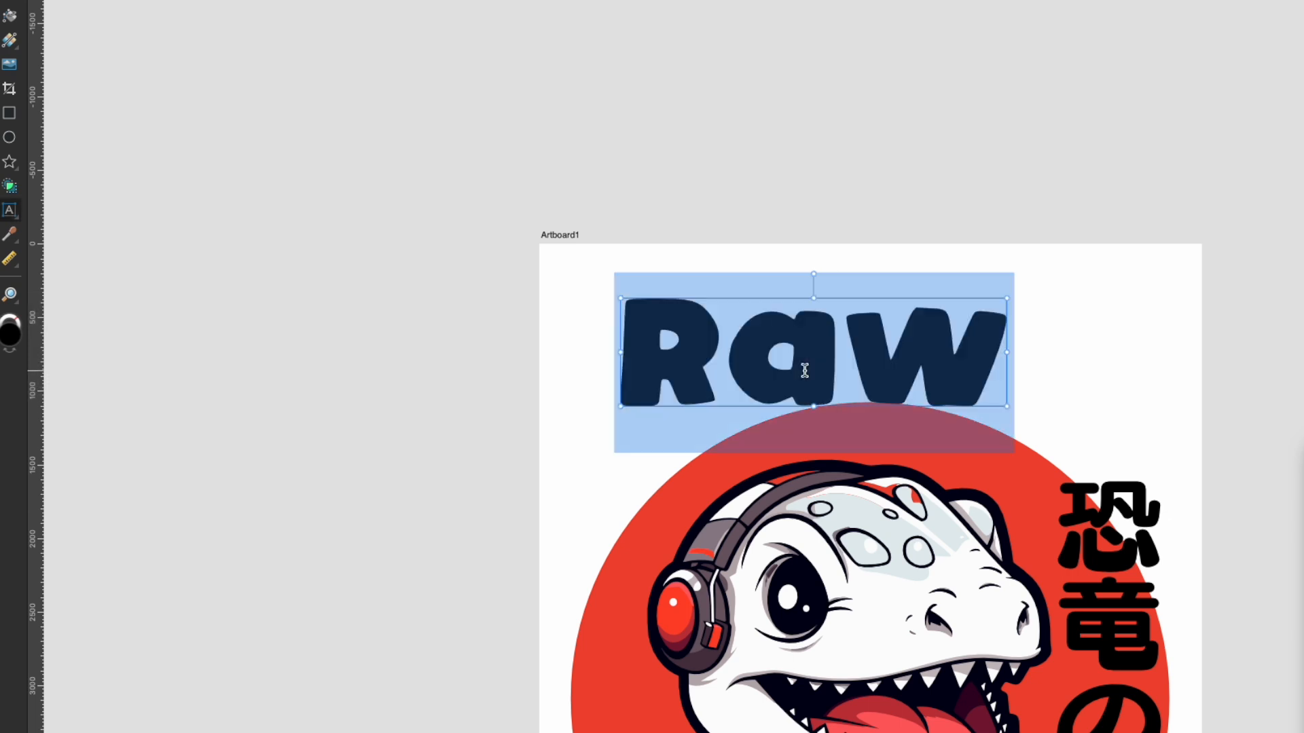
{"action": "triple_click", "coordinate": [805, 370]}
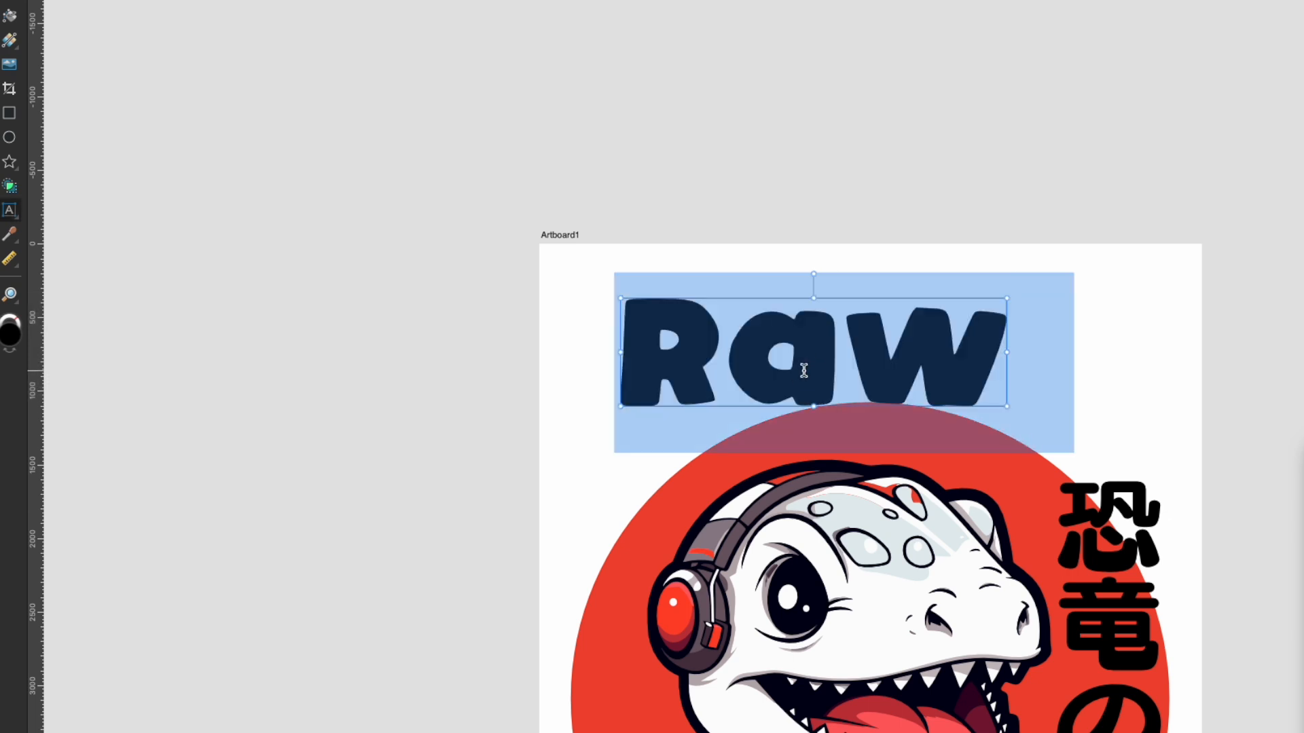
{"action": "type", "text": "RO"}
{"action": "key", "text": "BackSpace"}
{"action": "type", "text": "AWR"}
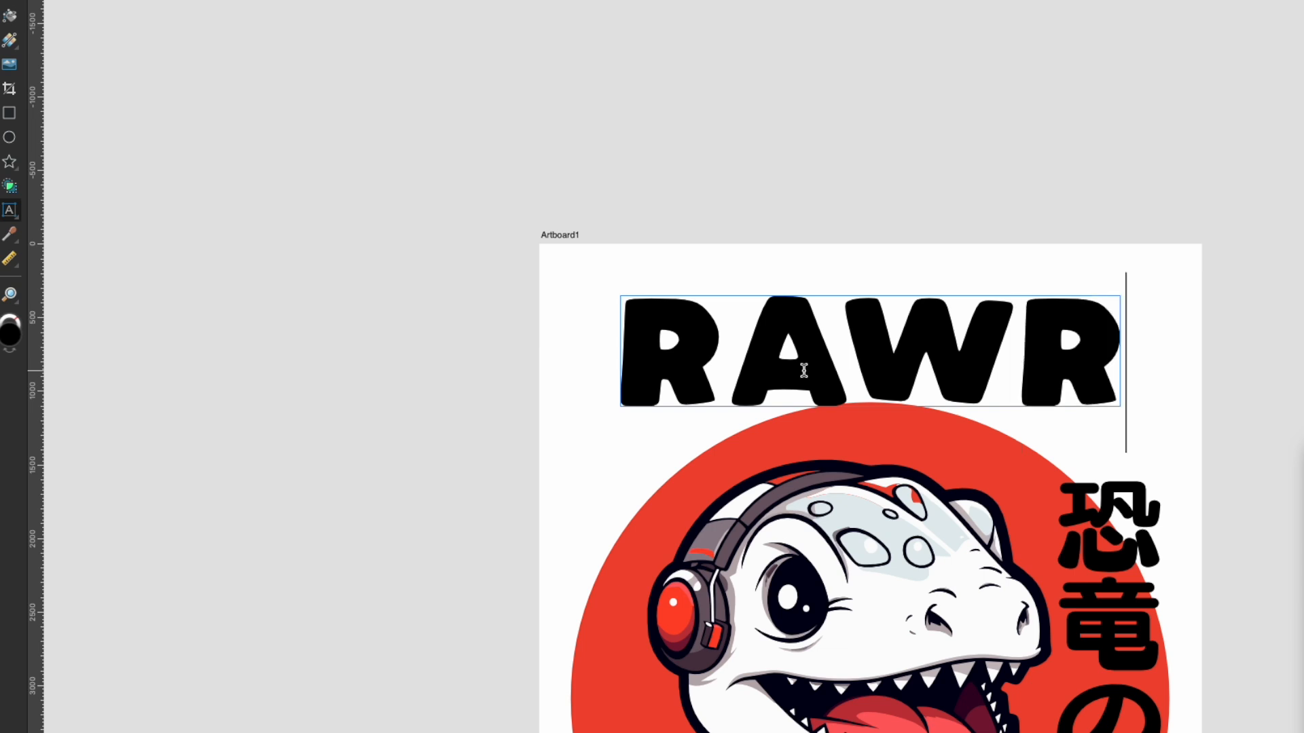
{"action": "key", "text": "Escape"}
{"action": "type", "text": "!"}
{"action": "key", "text": "Escape"}
{"action": "left_click_drag", "start_coordinate": [854, 347], "coordinate": [832, 389]}
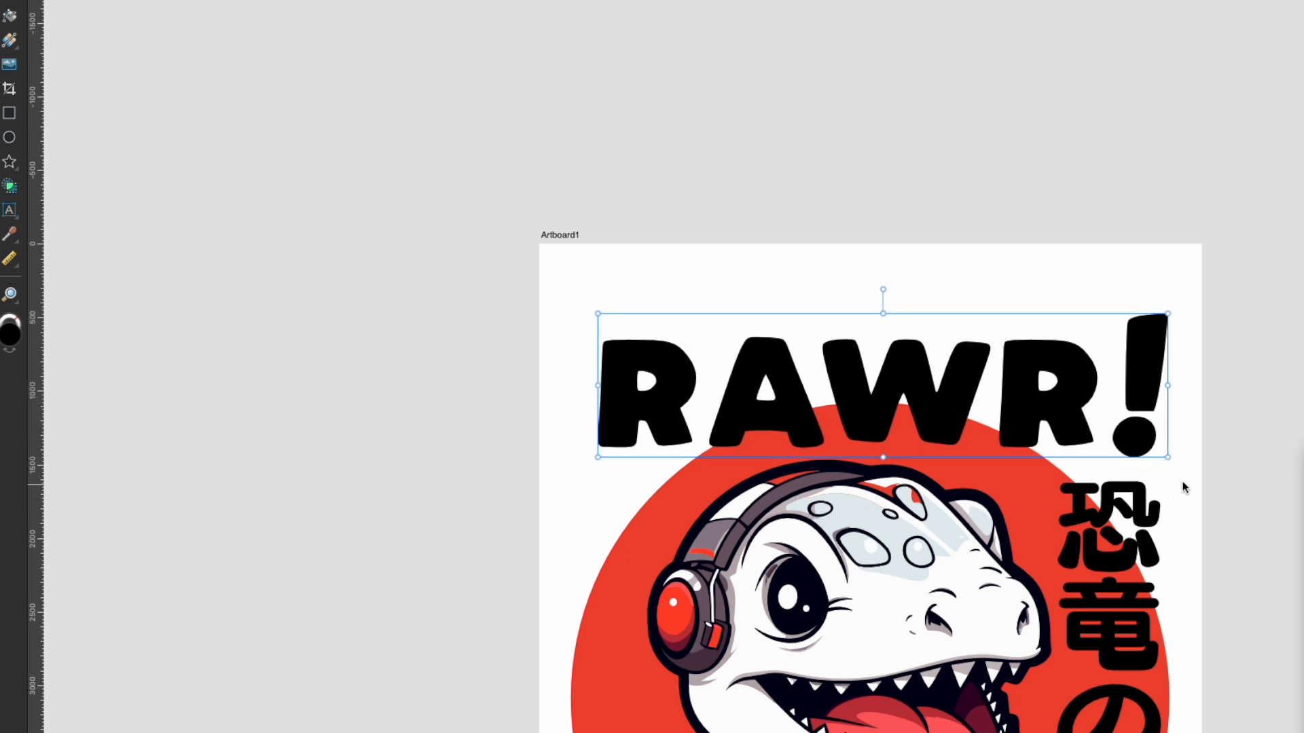
{"action": "left_click_drag", "start_coordinate": [1169, 457], "coordinate": [1150, 451]}
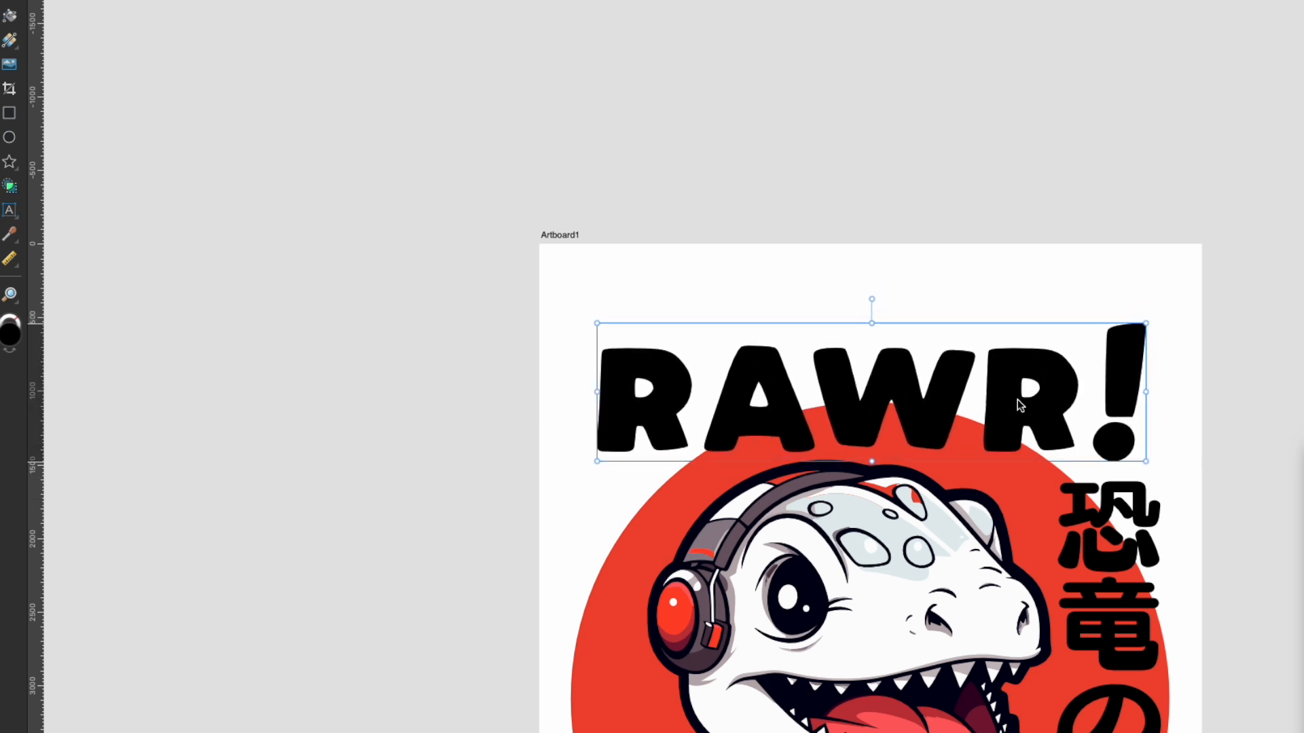
Step: Duplicate the RAWR! text directly above the original and change the copy's wording to "ROCK AND"
{"action": "left_click_drag", "start_coordinate": [1019, 387], "coordinate": [1012, 307]}
{"action": "double_click", "coordinate": [1016, 288]}
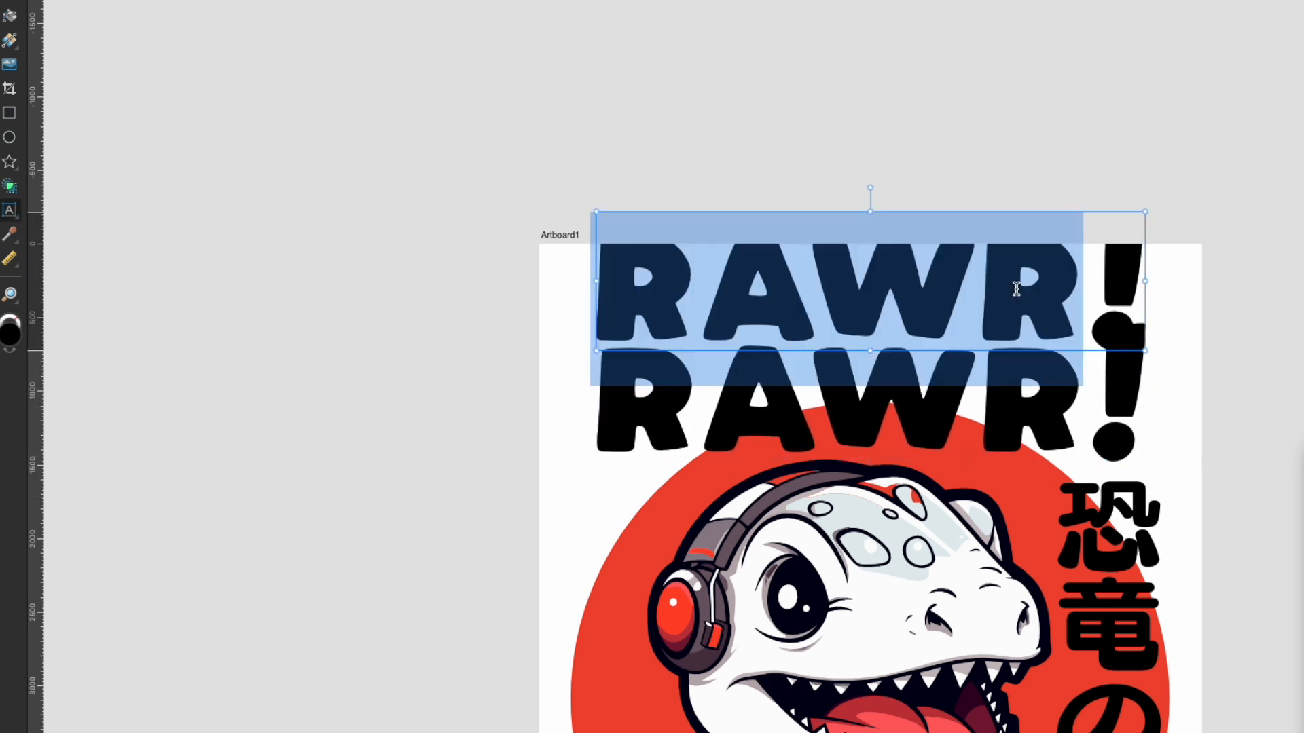
{"action": "triple_click", "coordinate": [1016, 289]}
{"action": "type", "text": "RO"}
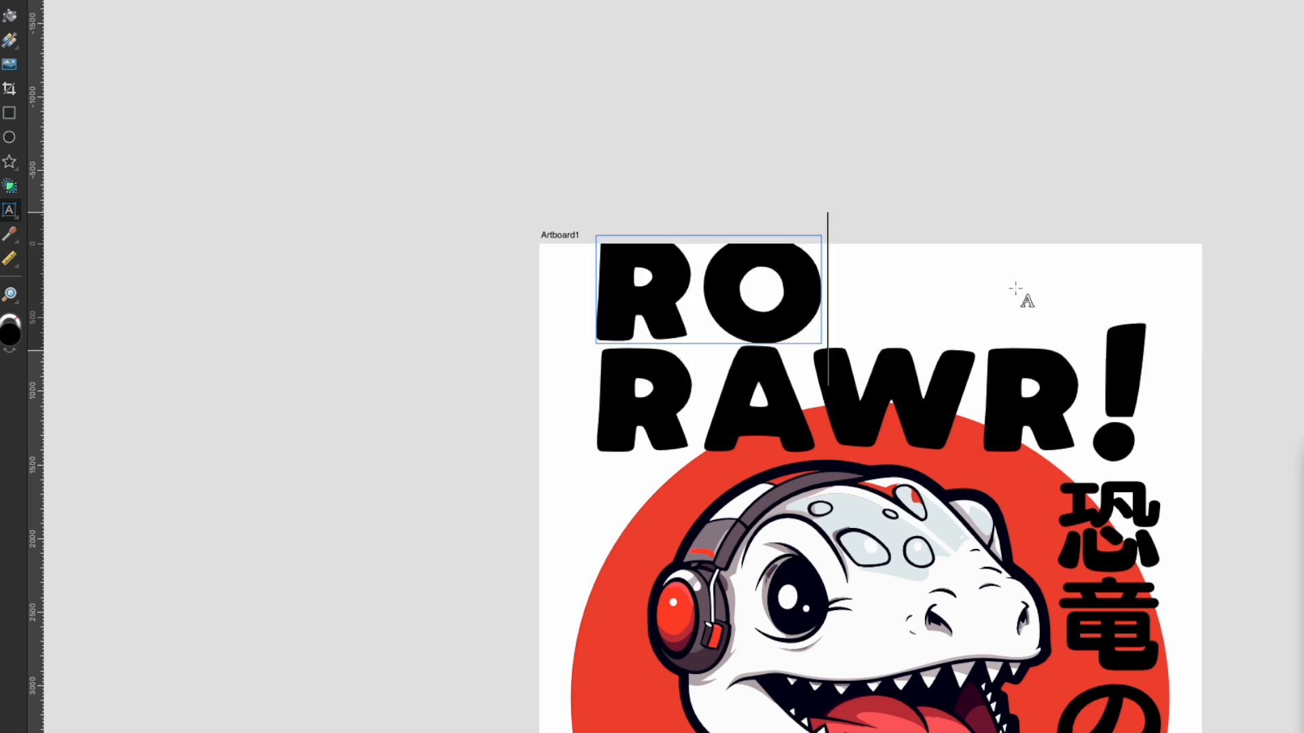
{"action": "type", "text": "CK"}
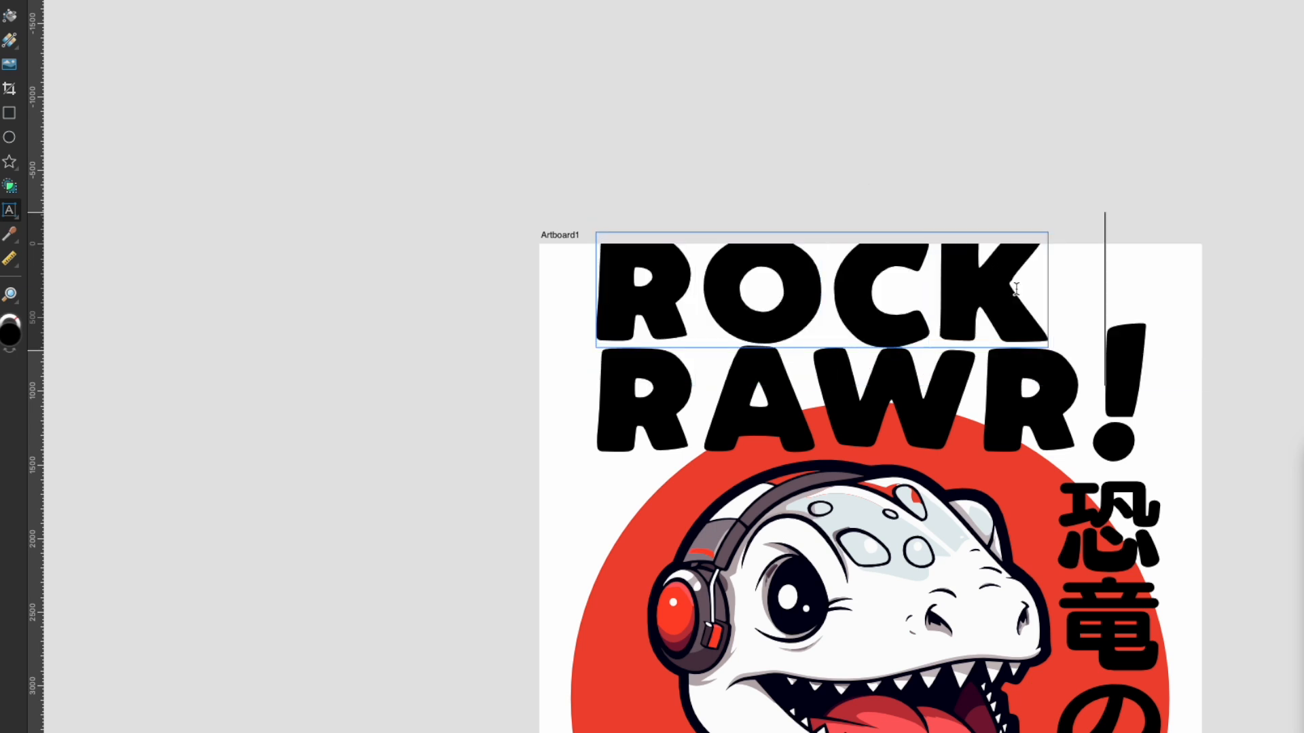
{"action": "type", "text": " &"}
{"action": "key", "text": "BackSpace"}
{"action": "key", "text": "BackSpace"}
{"action": "type", "text": "AN"}
{"action": "key", "text": "Escape"}
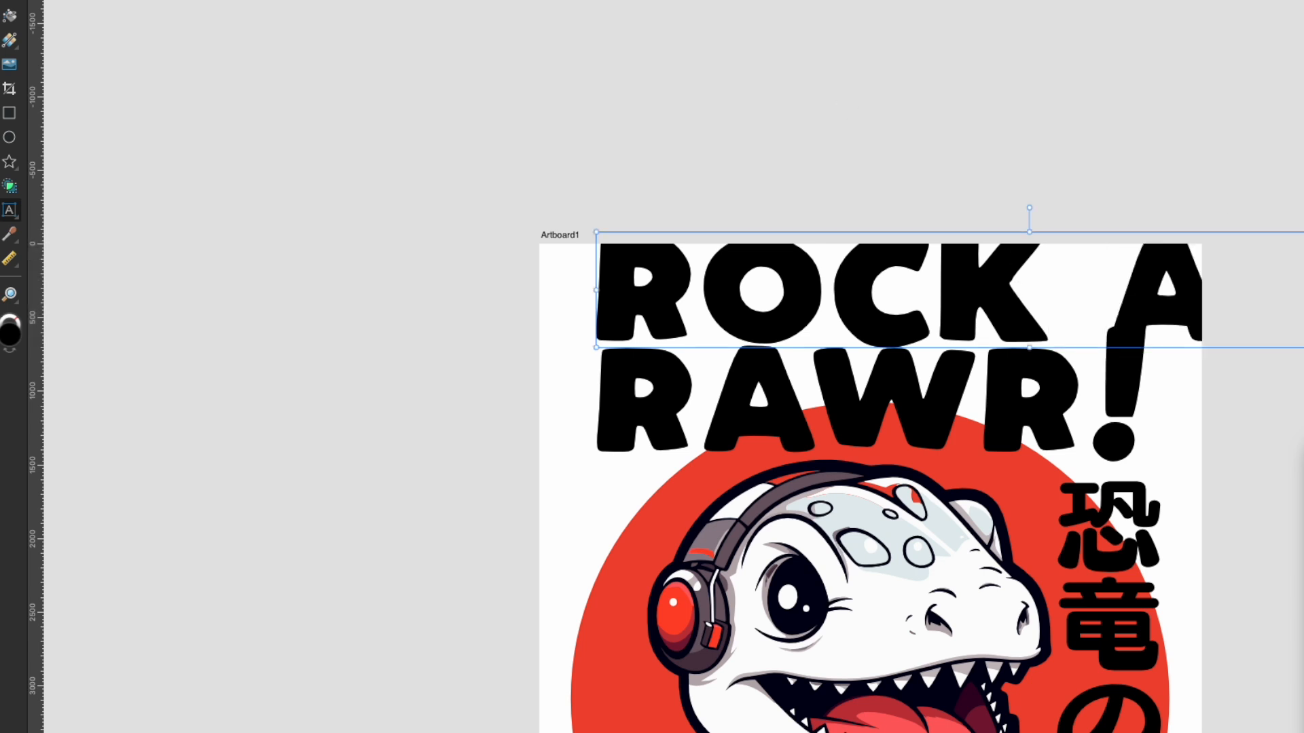
Step: Shrink the ROCK AND text to less than RAWR!'s width and center it just above RAWR!
{"action": "left_click_drag", "start_coordinate": [1303, 347], "coordinate": [1074, 323]}
{"action": "left_click_drag", "start_coordinate": [942, 278], "coordinate": [950, 317]}
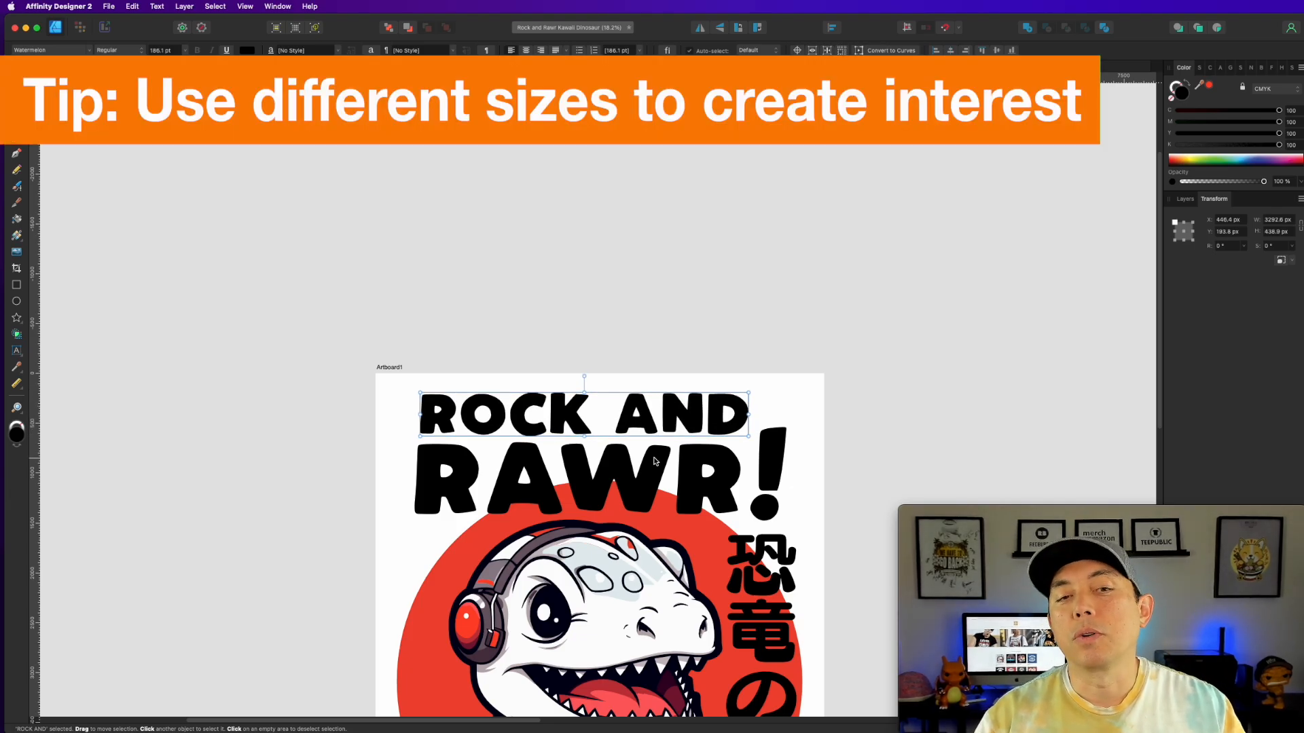
{"action": "left_click_drag", "start_coordinate": [749, 393], "coordinate": [727, 399]}
{"action": "left_click_drag", "start_coordinate": [651, 418], "coordinate": [661, 420]}
Step: Tilt the RAWR! text counterclockwise by about 2.5° and the ROCK AND text by about 1.2°
{"action": "left_click", "coordinate": [619, 479]}
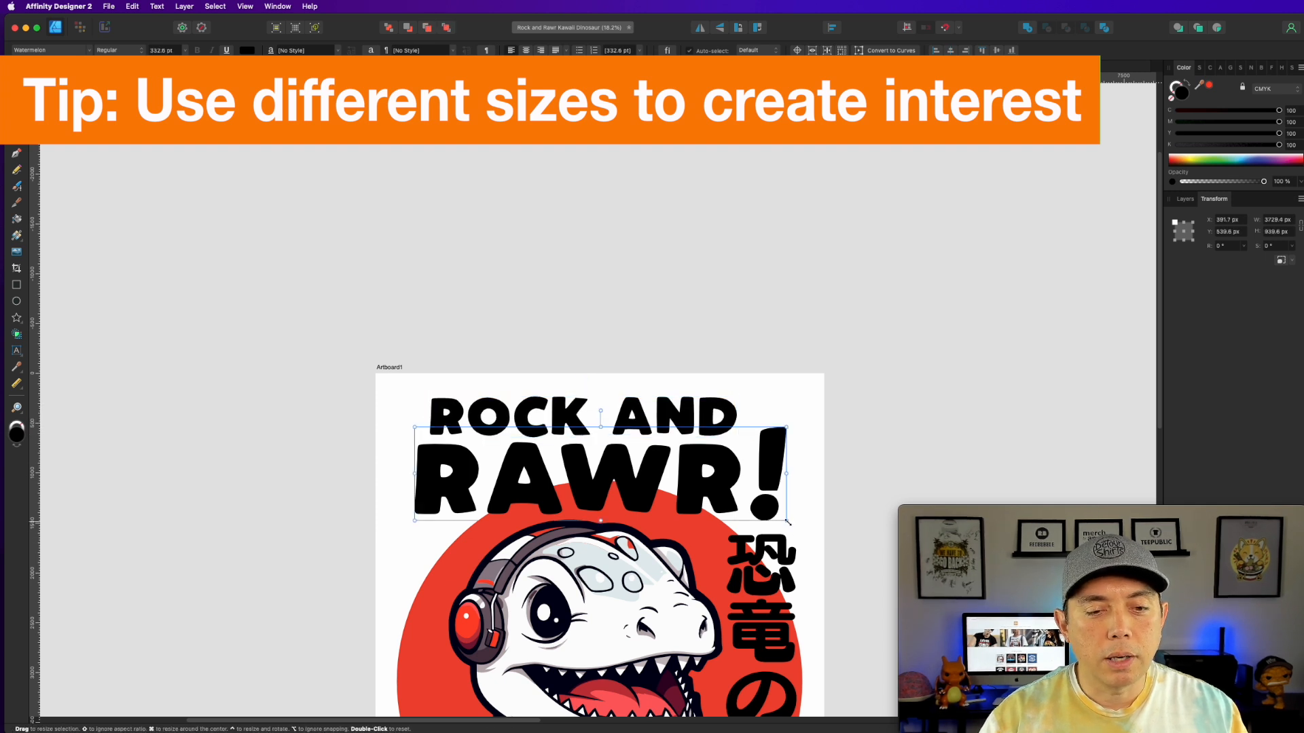
{"action": "left_click_drag", "start_coordinate": [793, 528], "coordinate": [797, 516]}
{"action": "left_click_drag", "start_coordinate": [698, 482], "coordinate": [694, 484]}
{"action": "left_click_drag", "start_coordinate": [781, 519], "coordinate": [790, 518]}
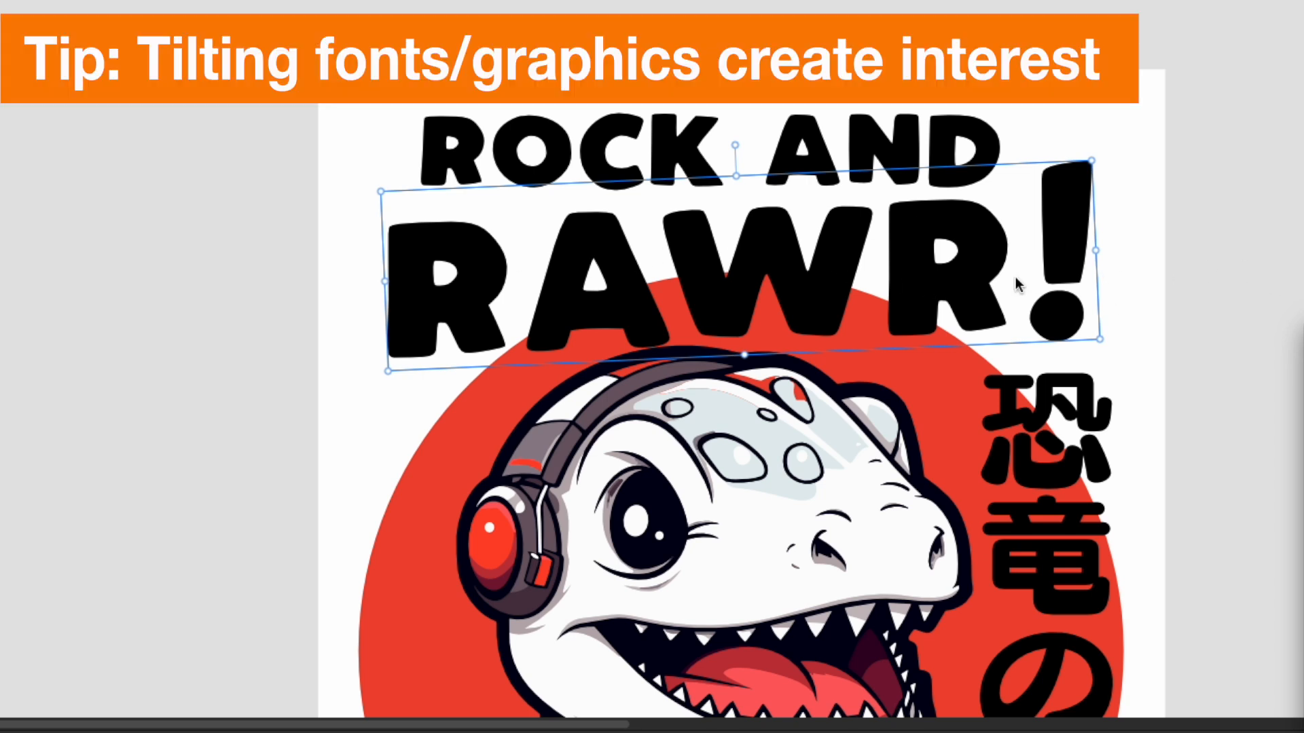
{"action": "left_click_drag", "start_coordinate": [950, 257], "coordinate": [956, 257]}
{"action": "left_click", "coordinate": [870, 143]}
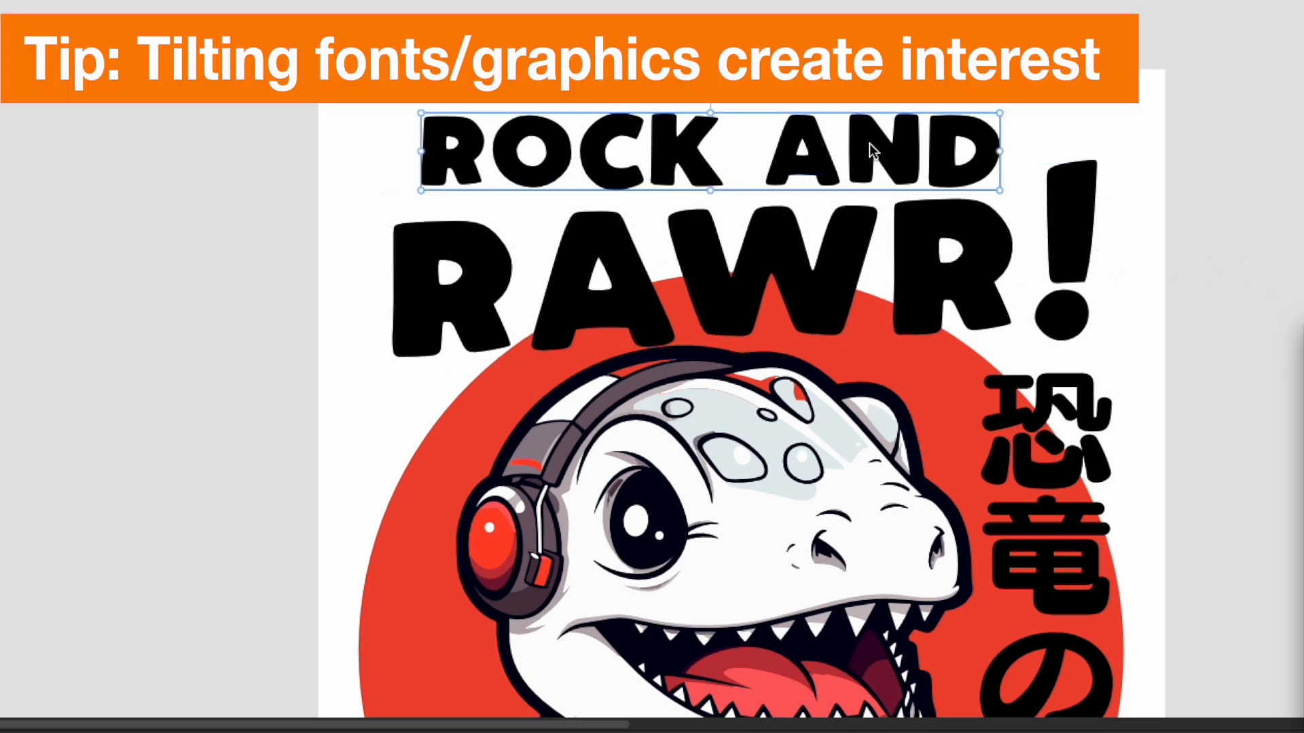
{"action": "left_click_drag", "start_coordinate": [1004, 195], "coordinate": [1009, 189]}
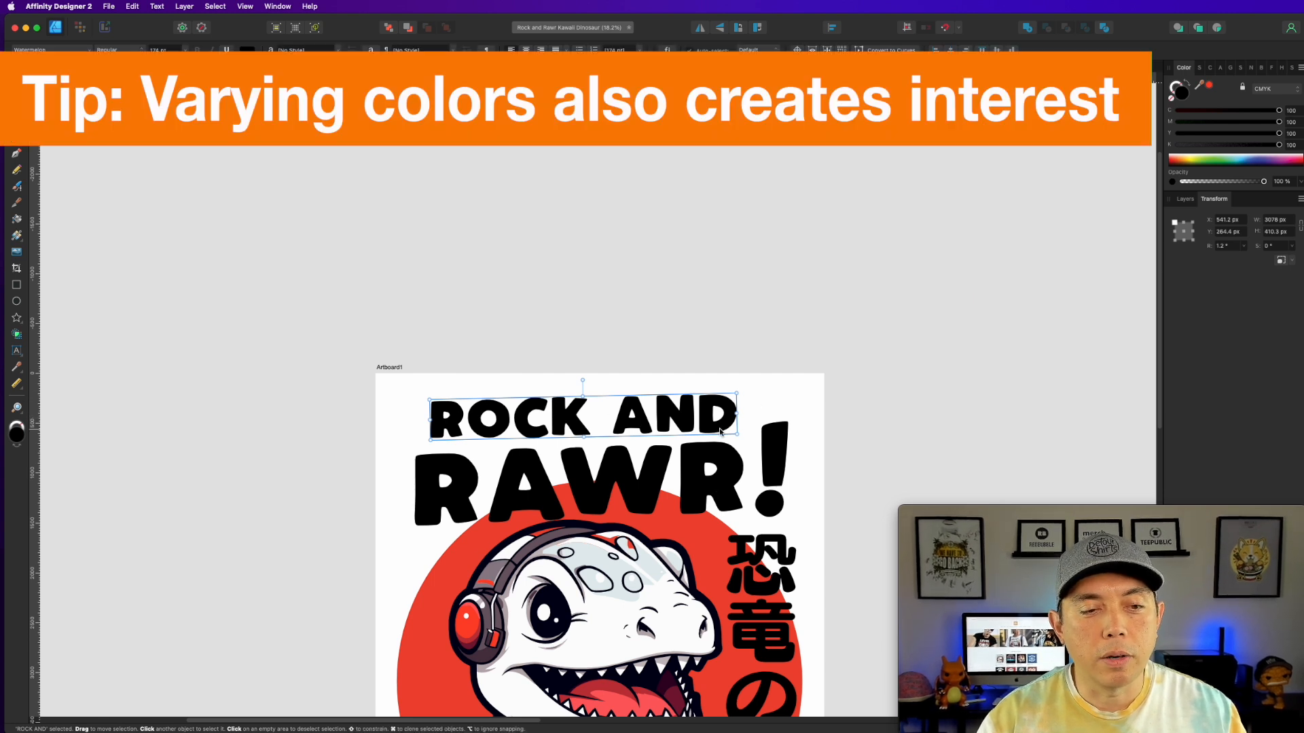
Step: Set the RAWR! text's fill to white, with C, M, Y and K at 0
{"action": "left_click", "coordinate": [673, 474]}
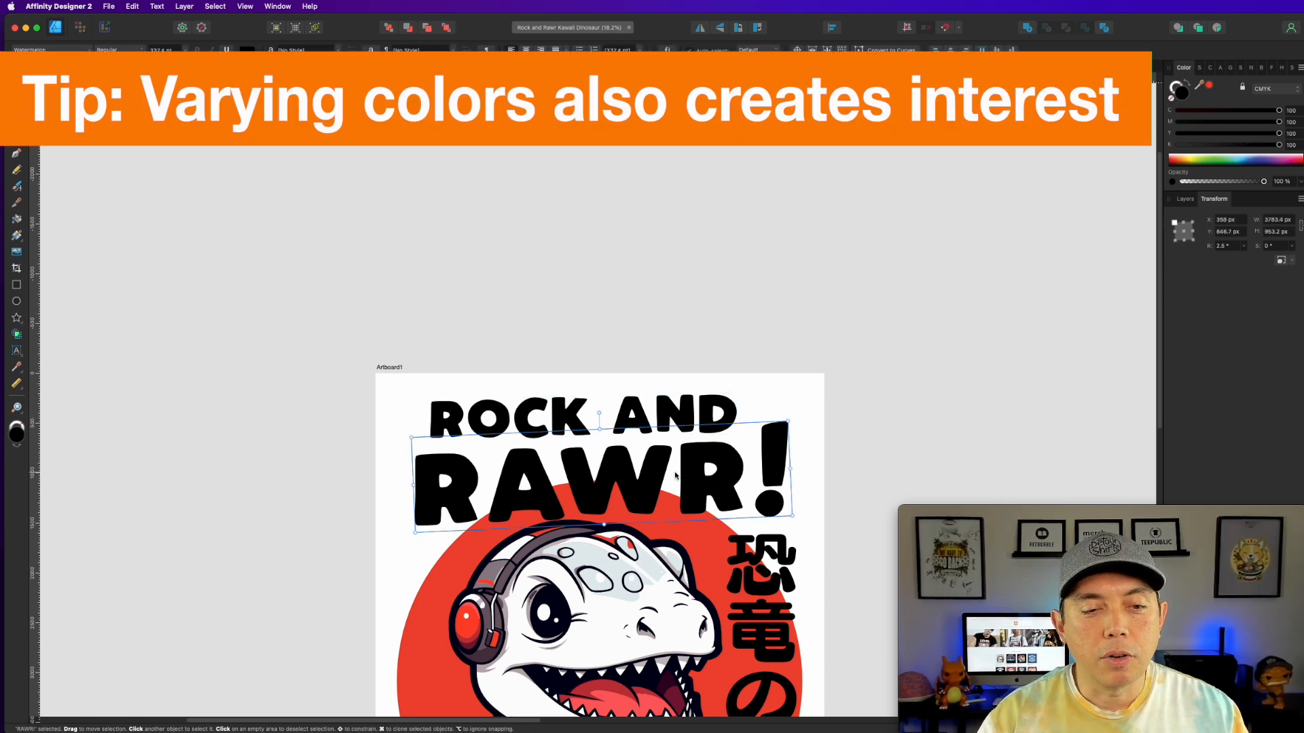
{"action": "left_click", "coordinate": [1177, 144]}
{"action": "left_click", "coordinate": [1177, 133]}
{"action": "left_click", "coordinate": [1178, 122]}
{"action": "left_click", "coordinate": [1177, 110]}
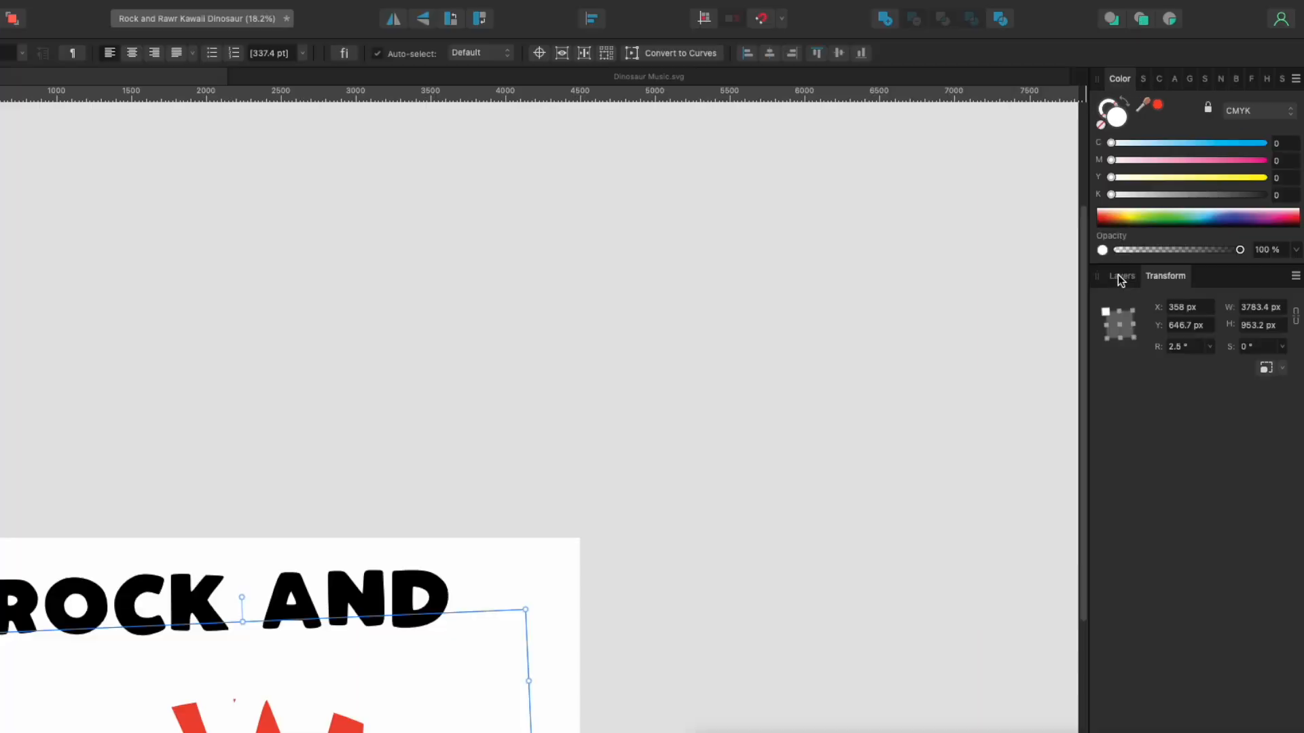
Step: Duplicate the white RAWR! text layer and select the lower of the two copies
{"action": "left_click", "coordinate": [1119, 277]}
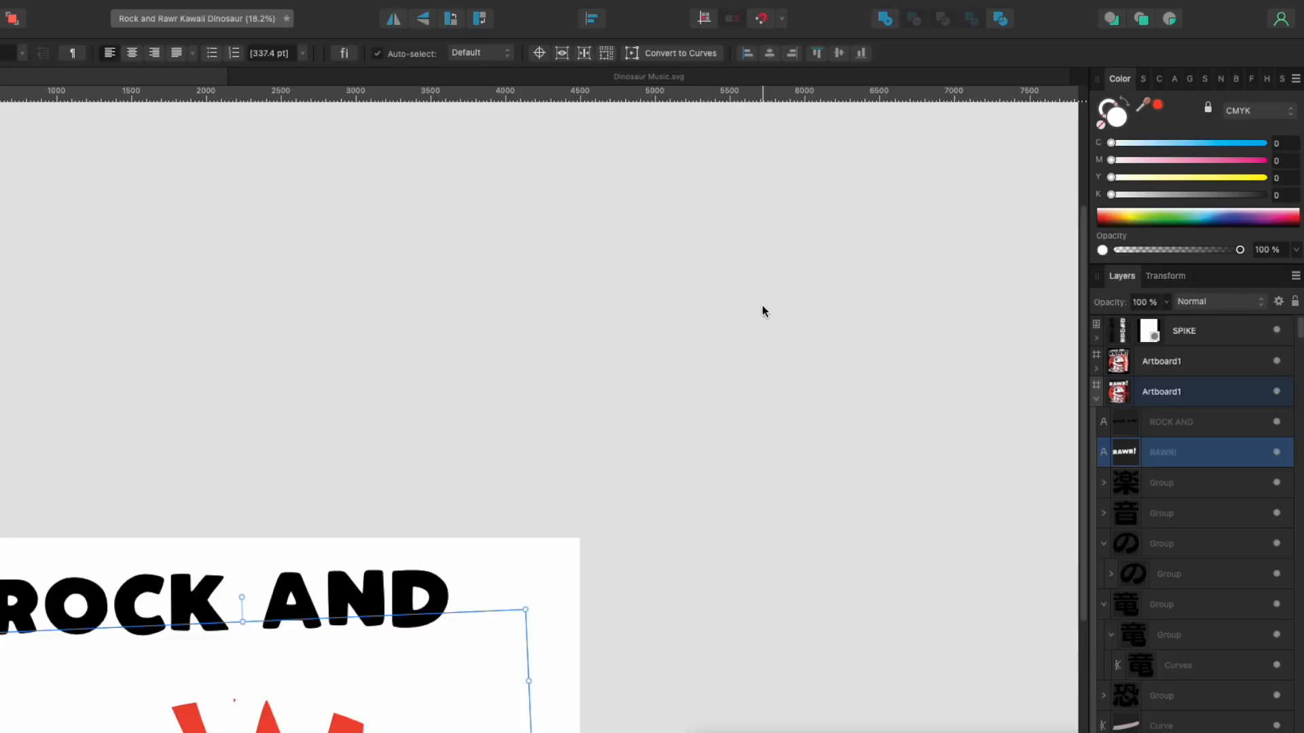
{"action": "key", "text": "super+j"}
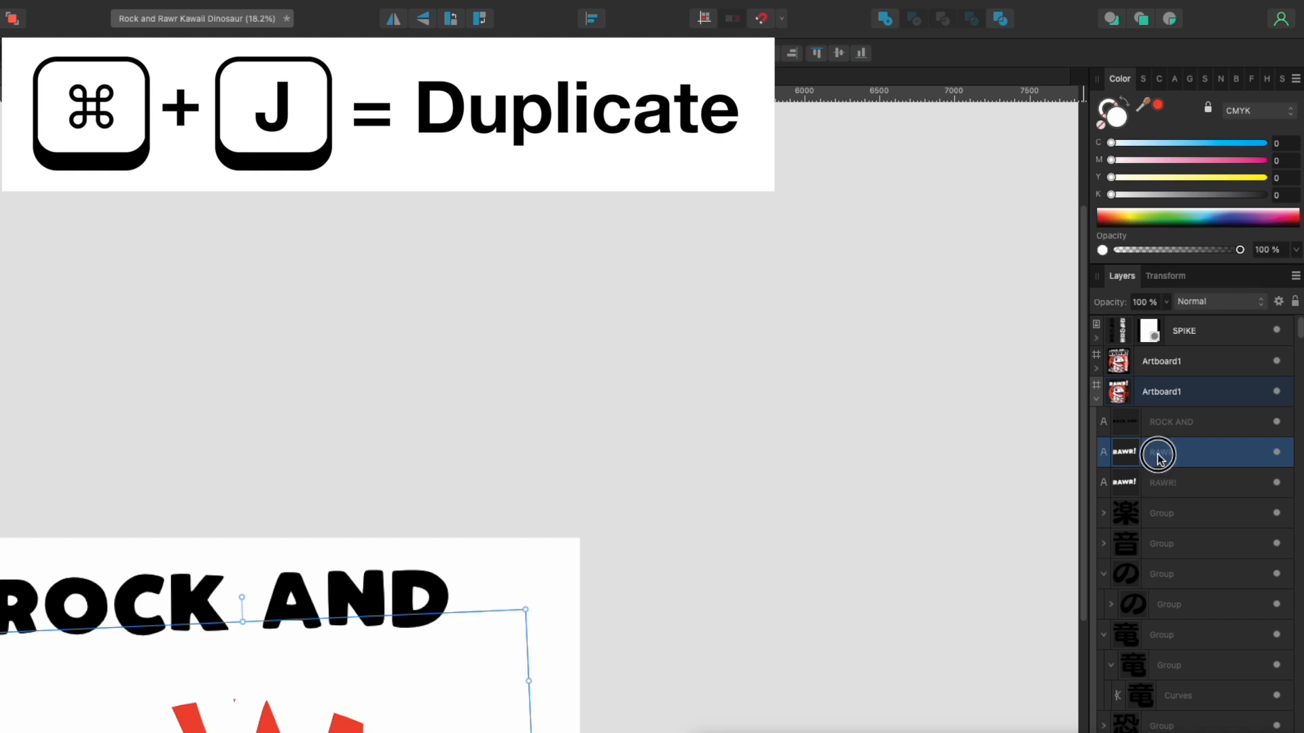
{"action": "left_click", "coordinate": [1165, 483]}
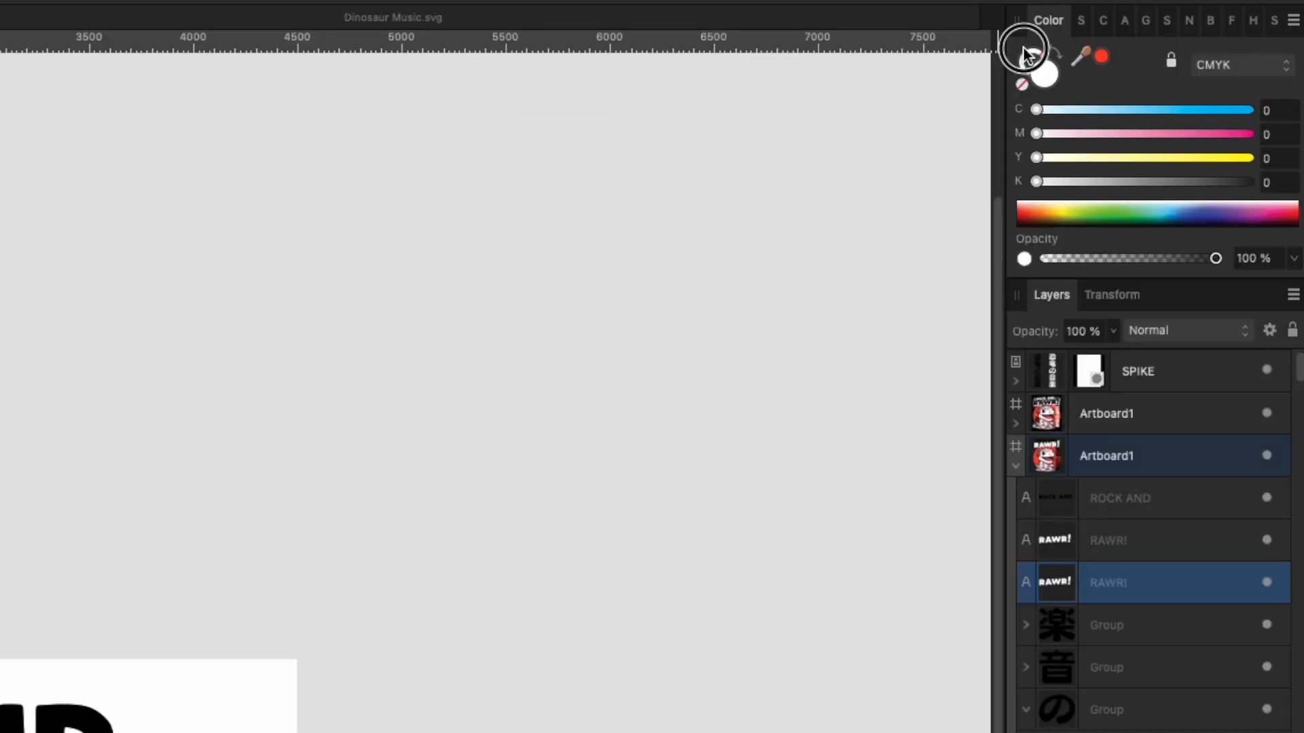
Step: Give the lower RAWR! copy a black 17 pt stroke with C, M, Y and K at 100
{"action": "left_click", "coordinate": [1030, 58]}
{"action": "left_click_drag", "start_coordinate": [1068, 182], "coordinate": [1250, 181]}
{"action": "left_click", "coordinate": [1249, 158]}
{"action": "left_click", "coordinate": [1250, 134]}
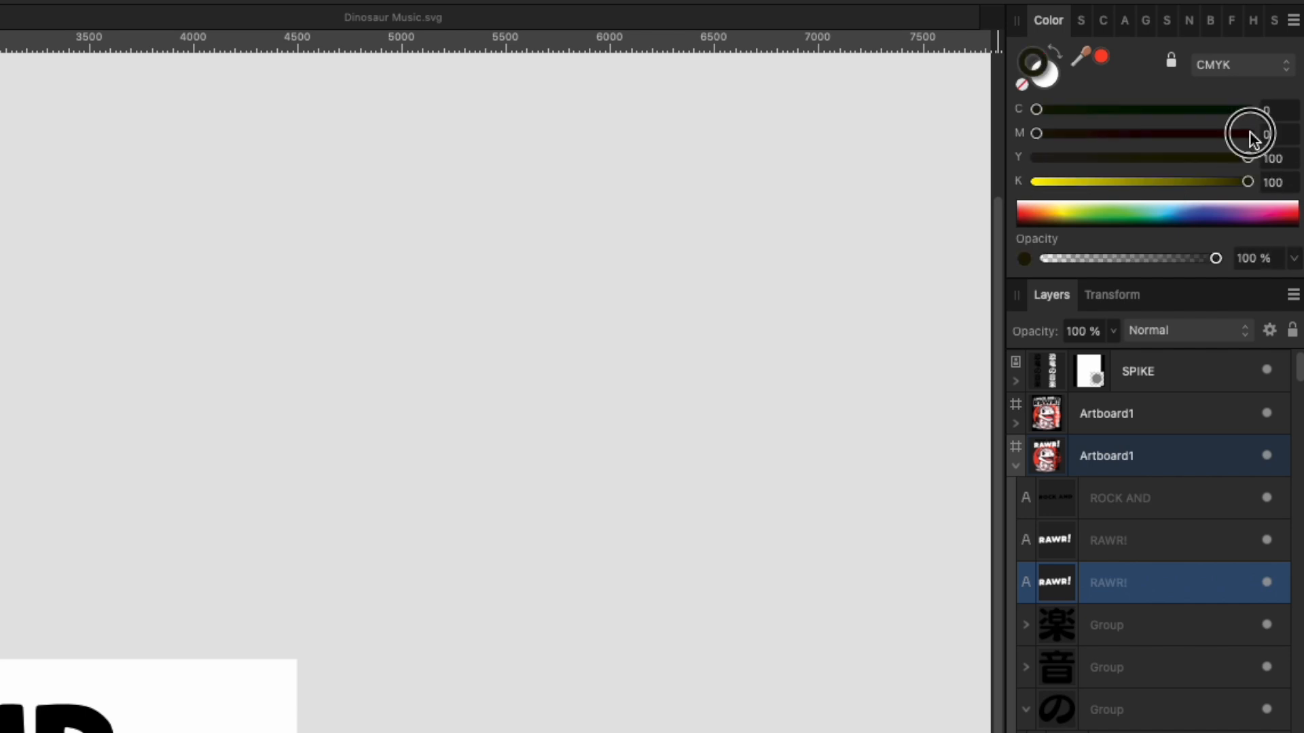
{"action": "left_click", "coordinate": [1250, 110]}
{"action": "left_click", "coordinate": [1081, 21]}
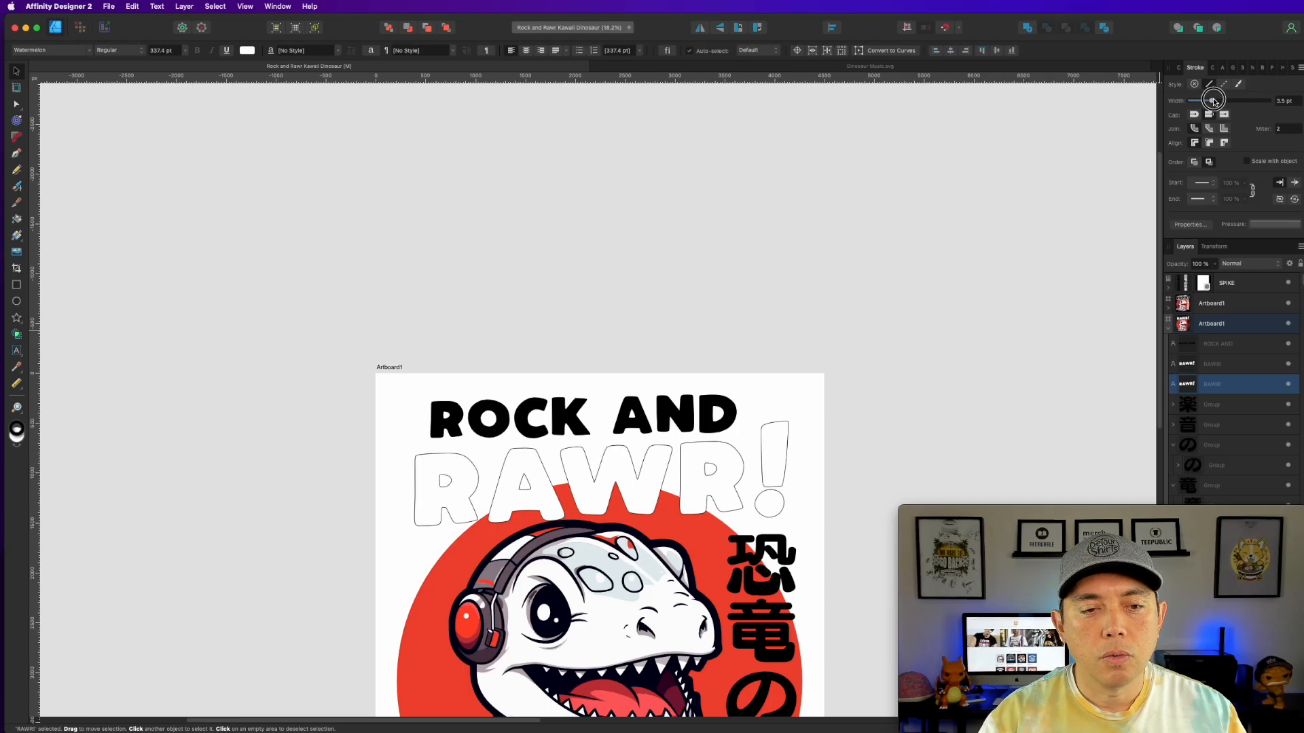
{"action": "left_click_drag", "start_coordinate": [1080, 89], "coordinate": [1142, 89]}
{"action": "left_click_drag", "start_coordinate": [1229, 99], "coordinate": [1232, 99]}
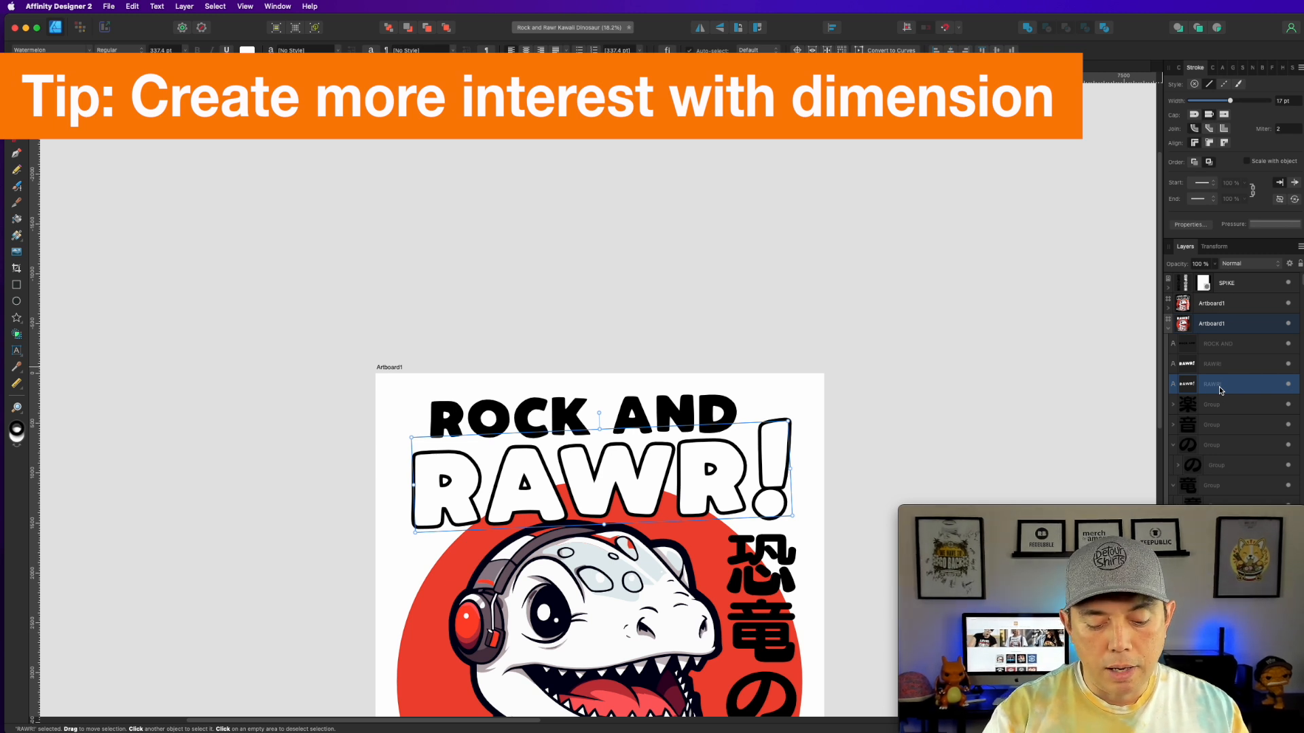
Step: Duplicate the outlined RAWR! text and offset the bottommost copy slightly down and to the right as a drop shadow
{"action": "key", "text": "super+j"}
{"action": "left_click", "coordinate": [1233, 406]}
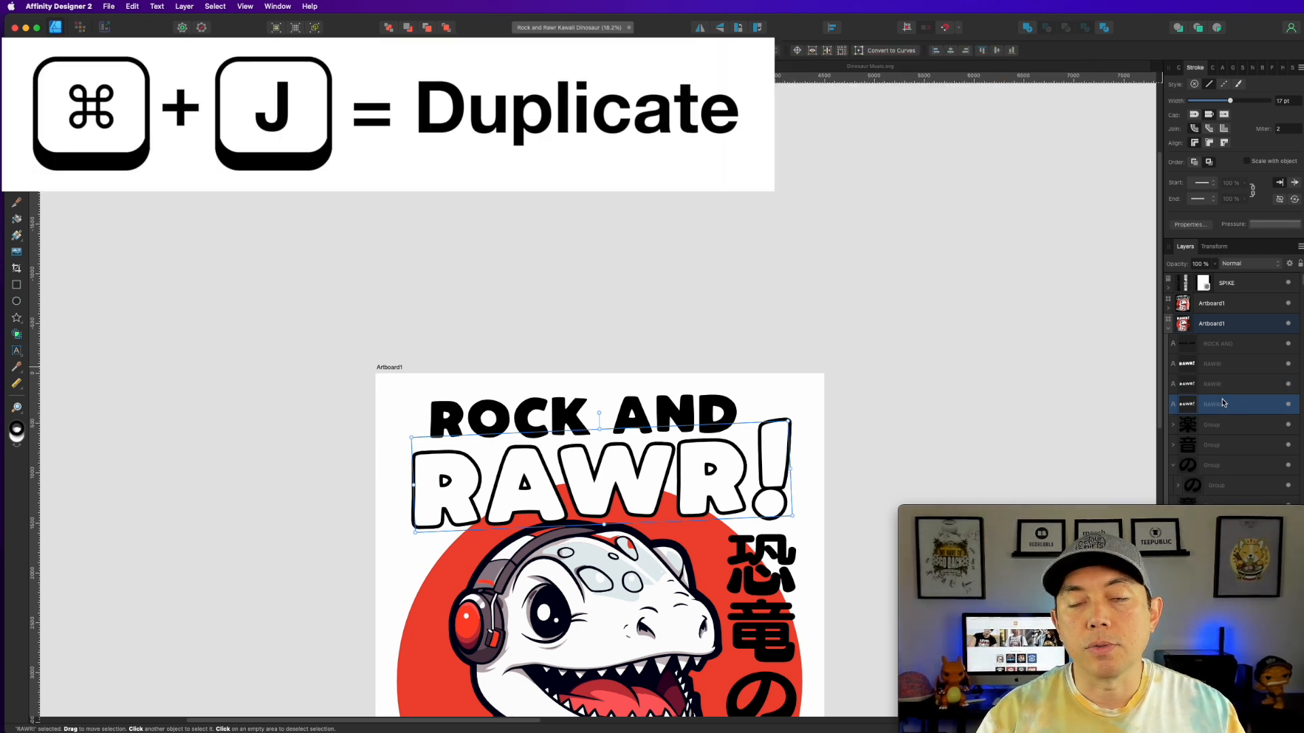
{"action": "left_click_drag", "start_coordinate": [778, 466], "coordinate": [785, 474]}
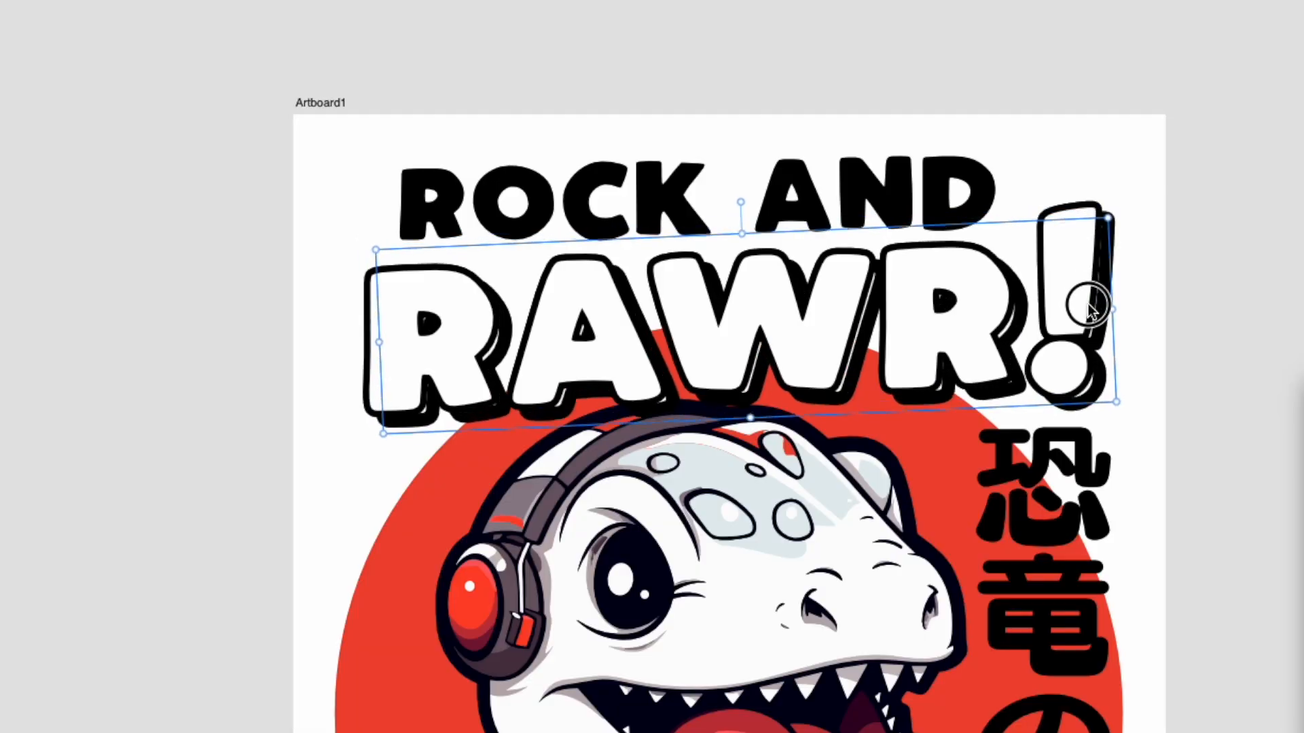
{"action": "left_click_drag", "start_coordinate": [1090, 313], "coordinate": [1088, 308]}
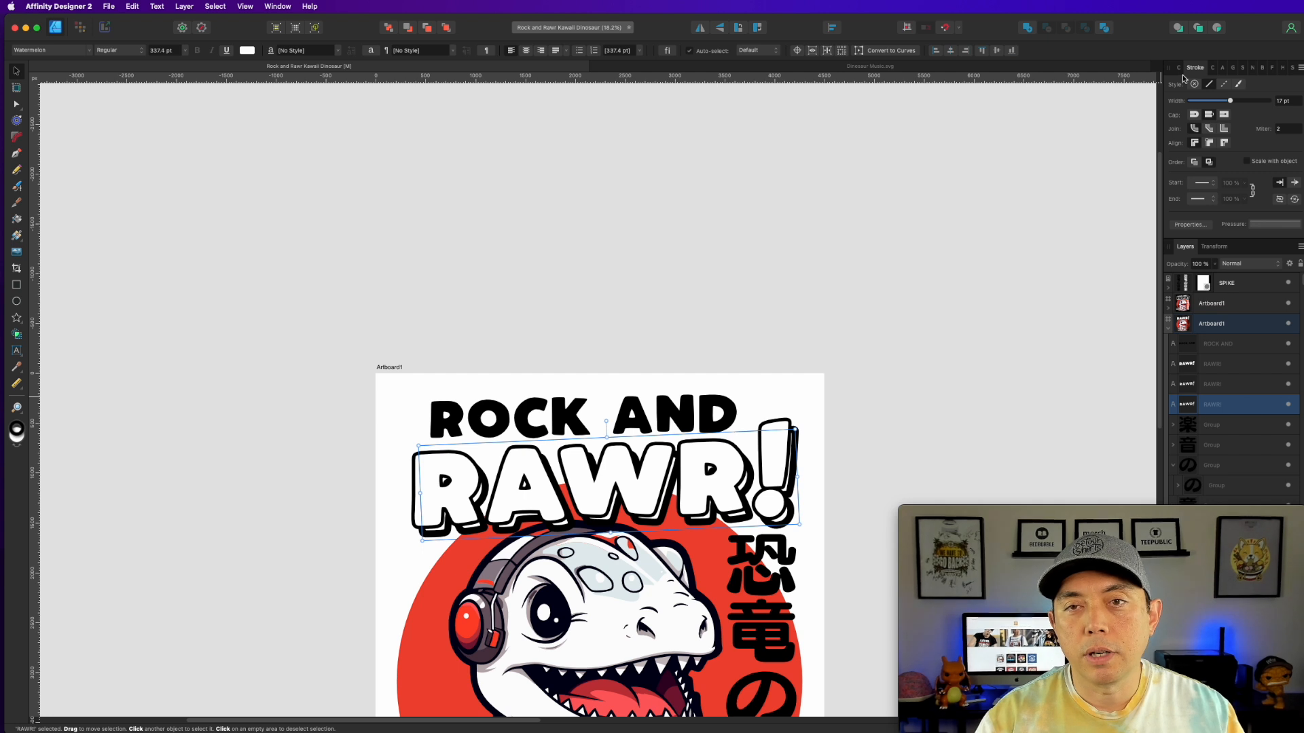
Step: Set the offset RAWR! copy's fill to black, with C, M, Y and K at 100
{"action": "left_click", "coordinate": [1179, 68]}
{"action": "left_click", "coordinate": [1179, 96]}
{"action": "left_click", "coordinate": [1281, 110]}
{"action": "left_click", "coordinate": [1281, 122]}
{"action": "left_click", "coordinate": [1281, 133]}
{"action": "left_click", "coordinate": [1281, 144]}
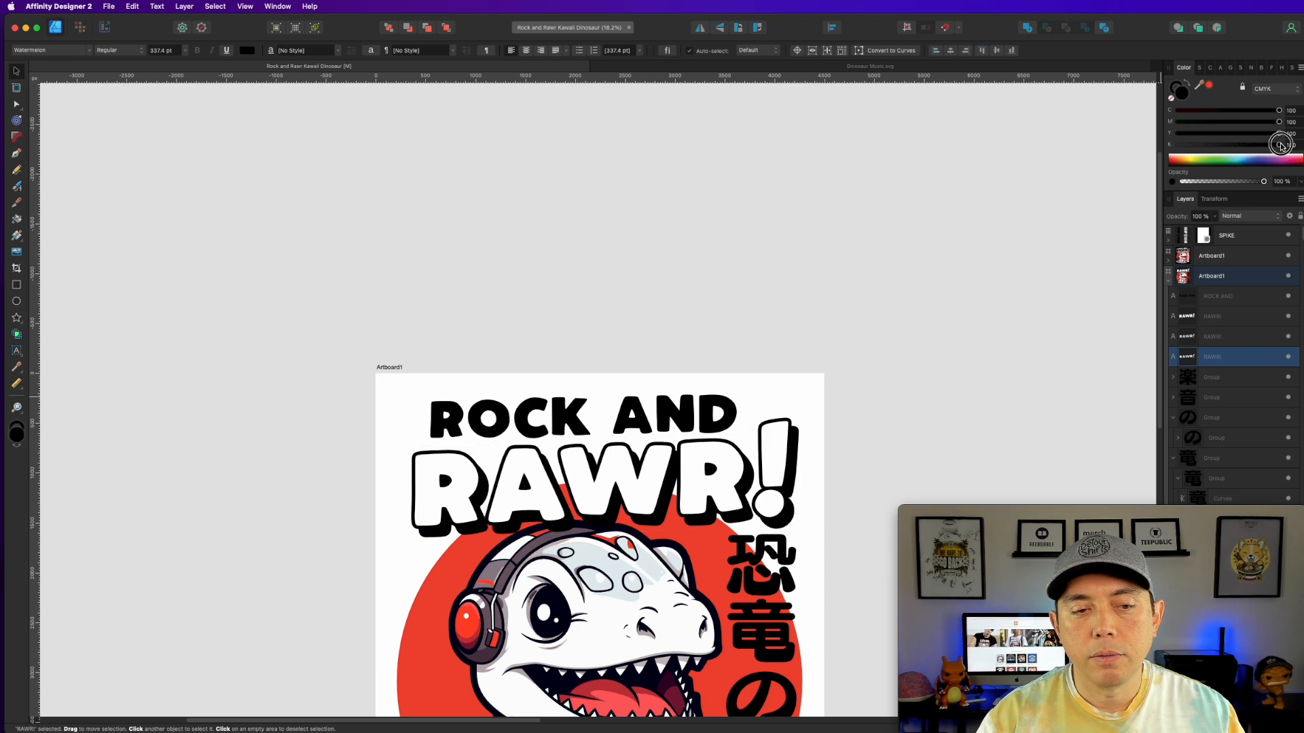
{"action": "left_click", "coordinate": [877, 242]}
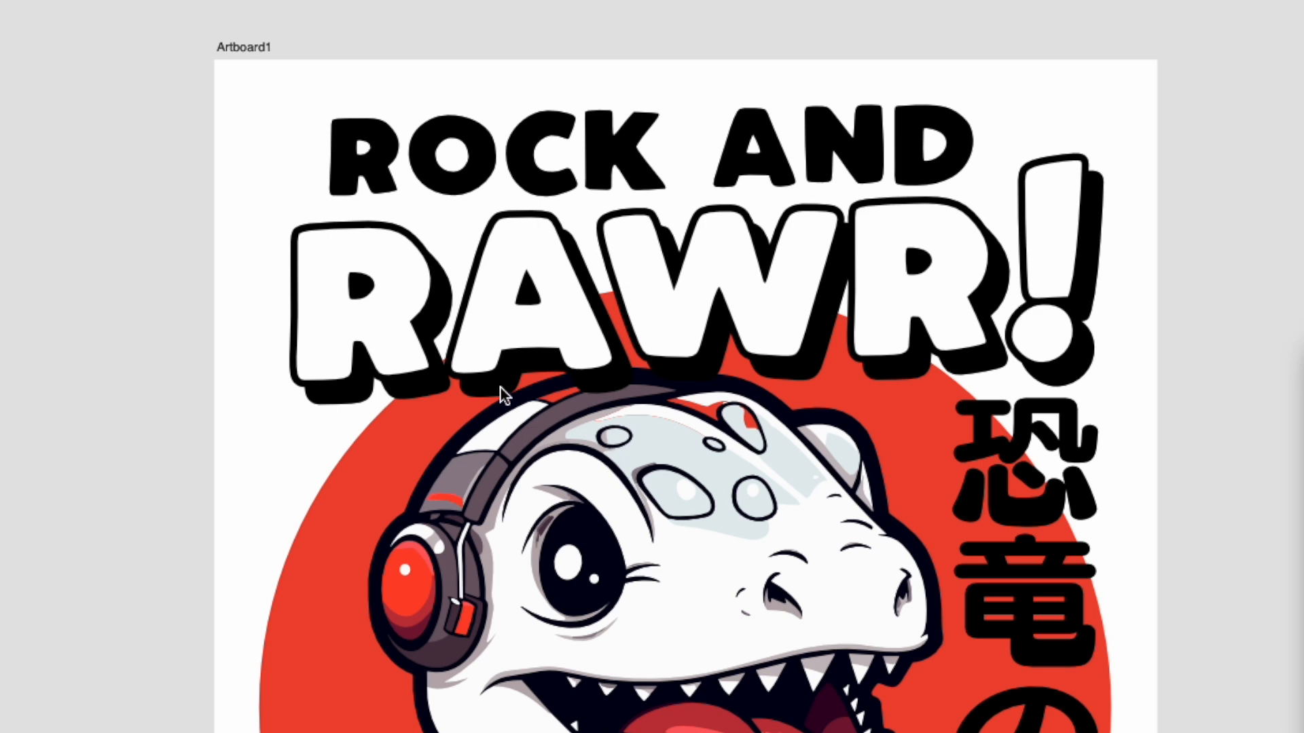
Step: Nudge the ROCK AND text slightly to the right and tilt it a little further counterclockwise
{"action": "left_click_drag", "start_coordinate": [492, 141], "coordinate": [514, 163]}
{"action": "left_click_drag", "start_coordinate": [989, 202], "coordinate": [991, 195]}
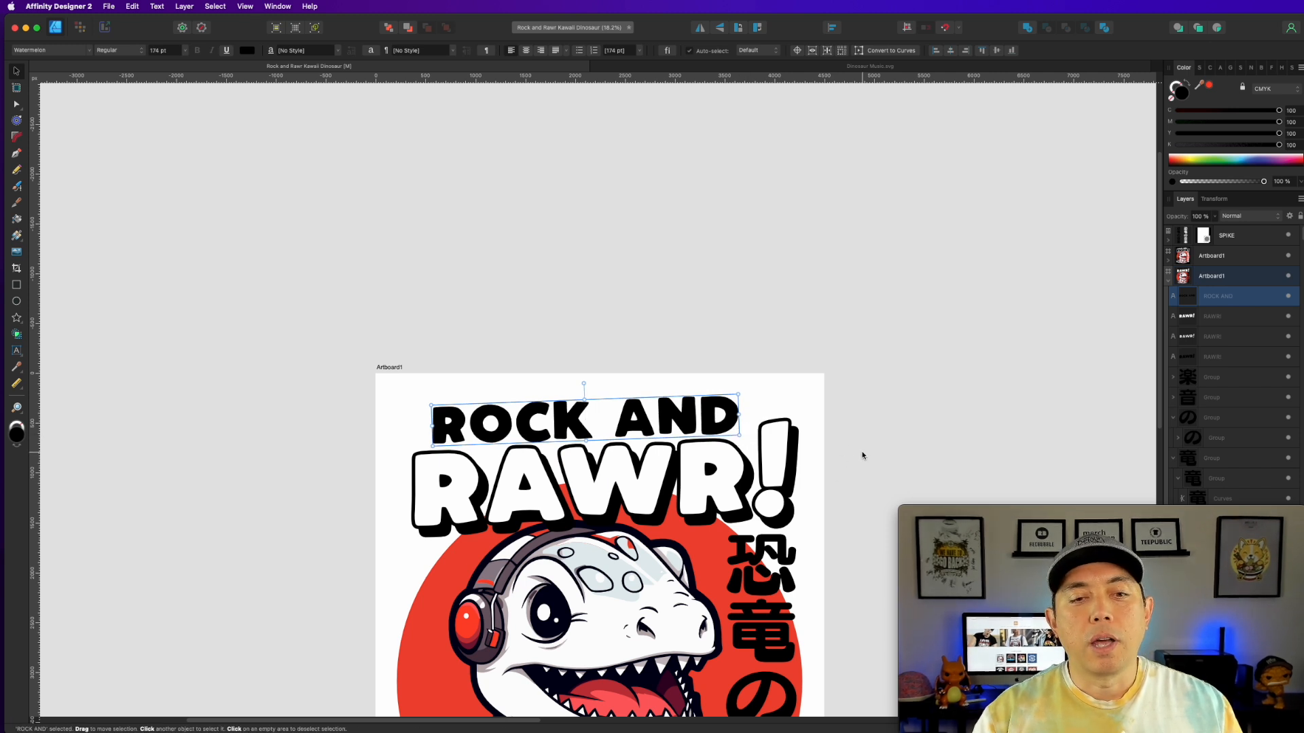
Step: Draw a four-point black-filled shape bridging the outline and the shadow at the upper right corner of the exclamation mark
{"action": "scroll", "coordinate": [752, 460], "scroll_direction": "up", "scroll_amount": 10}
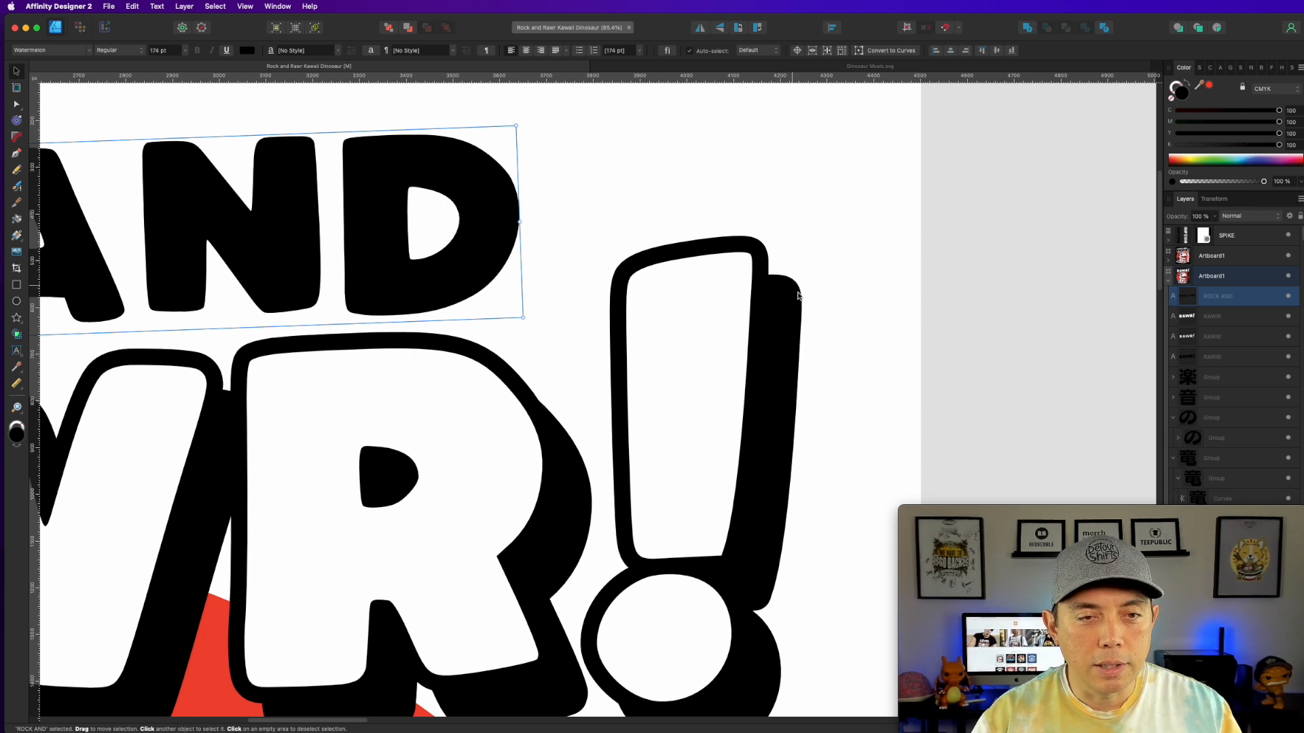
{"action": "left_click", "coordinate": [15, 154]}
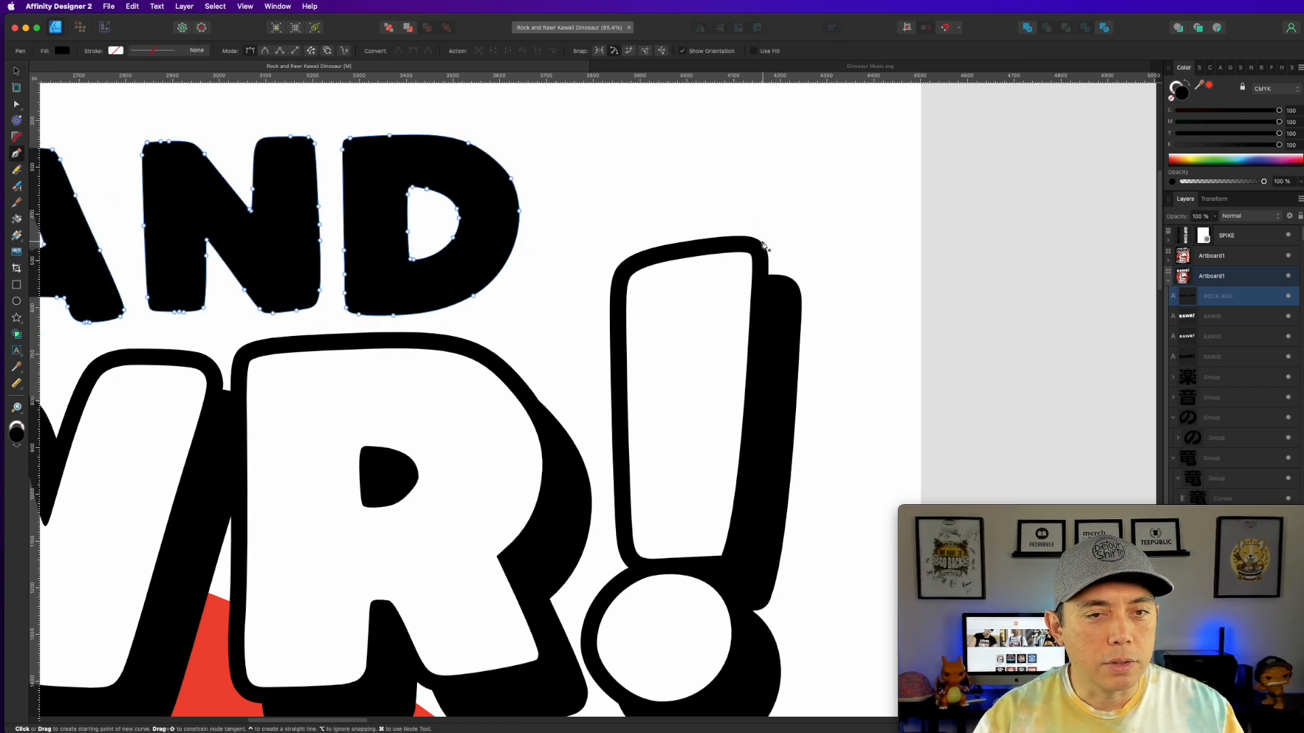
{"action": "left_click", "coordinate": [759, 241]}
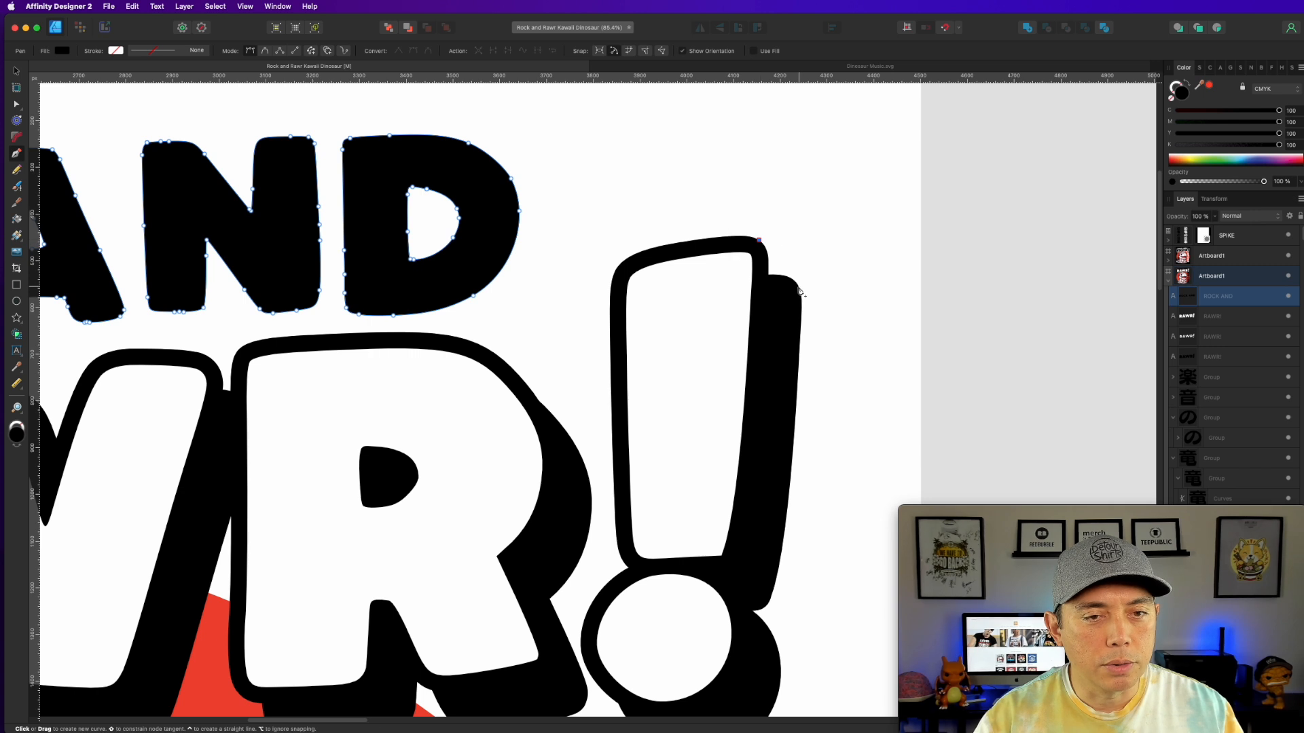
{"action": "left_click", "coordinate": [798, 289]}
{"action": "left_click", "coordinate": [772, 337]}
{"action": "left_click", "coordinate": [762, 313]}
{"action": "left_click", "coordinate": [759, 242]}
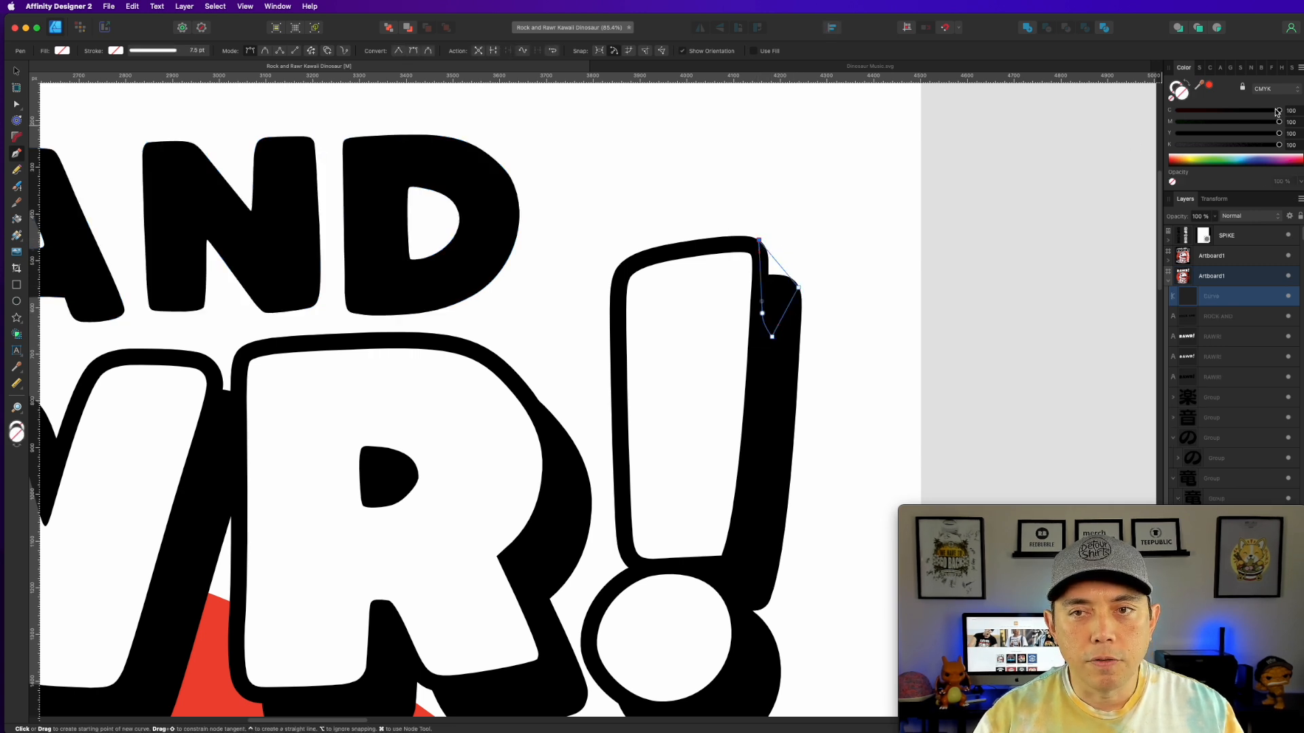
{"action": "left_click", "coordinate": [1277, 112]}
{"action": "left_click", "coordinate": [16, 71]}
{"action": "left_click", "coordinate": [859, 159]}
Step: Examine the lower corners of the RAWR! letters for gaps between the outline and the shadow
{"action": "scroll", "coordinate": [783, 356], "scroll_direction": "down", "scroll_amount": 3}
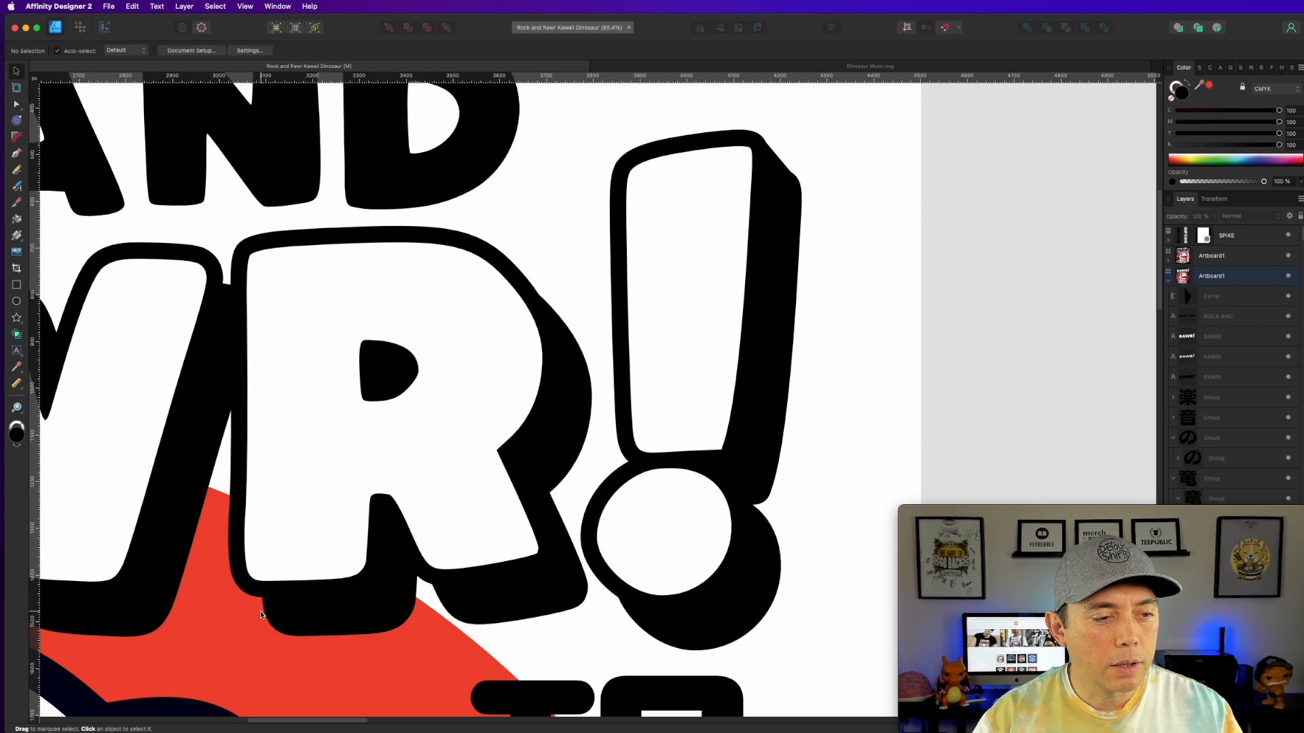
{"action": "left_click_drag", "start_coordinate": [274, 328], "coordinate": [849, 207]}
{"action": "left_click_drag", "start_coordinate": [415, 305], "coordinate": [859, 195]}
{"action": "left_click_drag", "start_coordinate": [373, 422], "coordinate": [655, 388]}
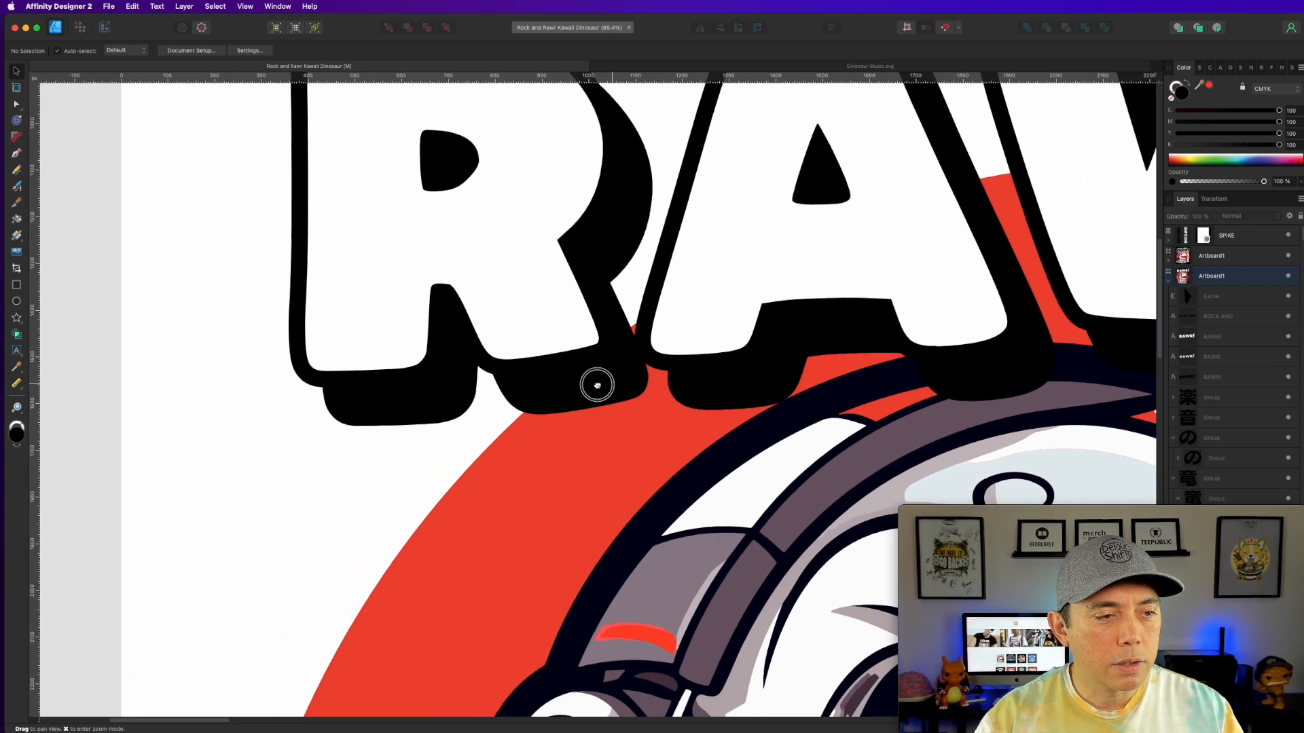
{"action": "left_click_drag", "start_coordinate": [479, 326], "coordinate": [475, 466]}
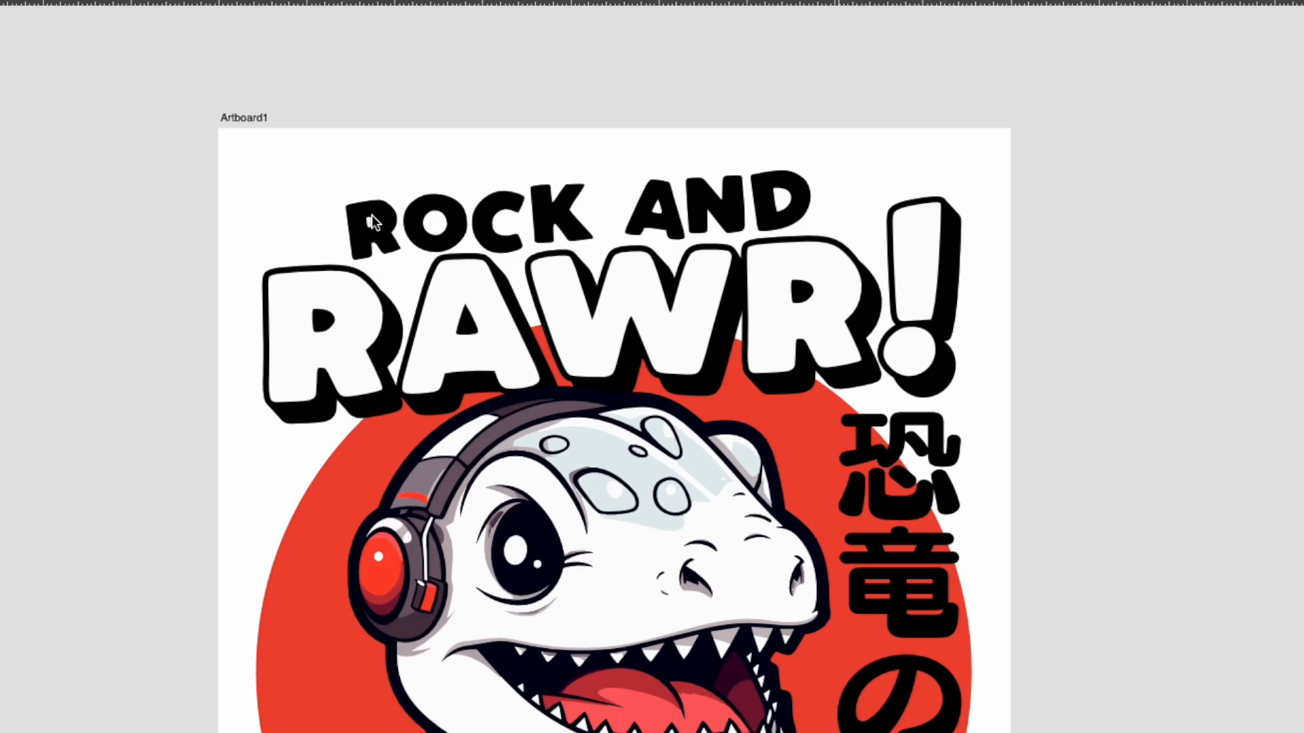
Step: Rotate the R and the K in ROCK individually by small amounts
{"action": "left_click", "coordinate": [374, 225]}
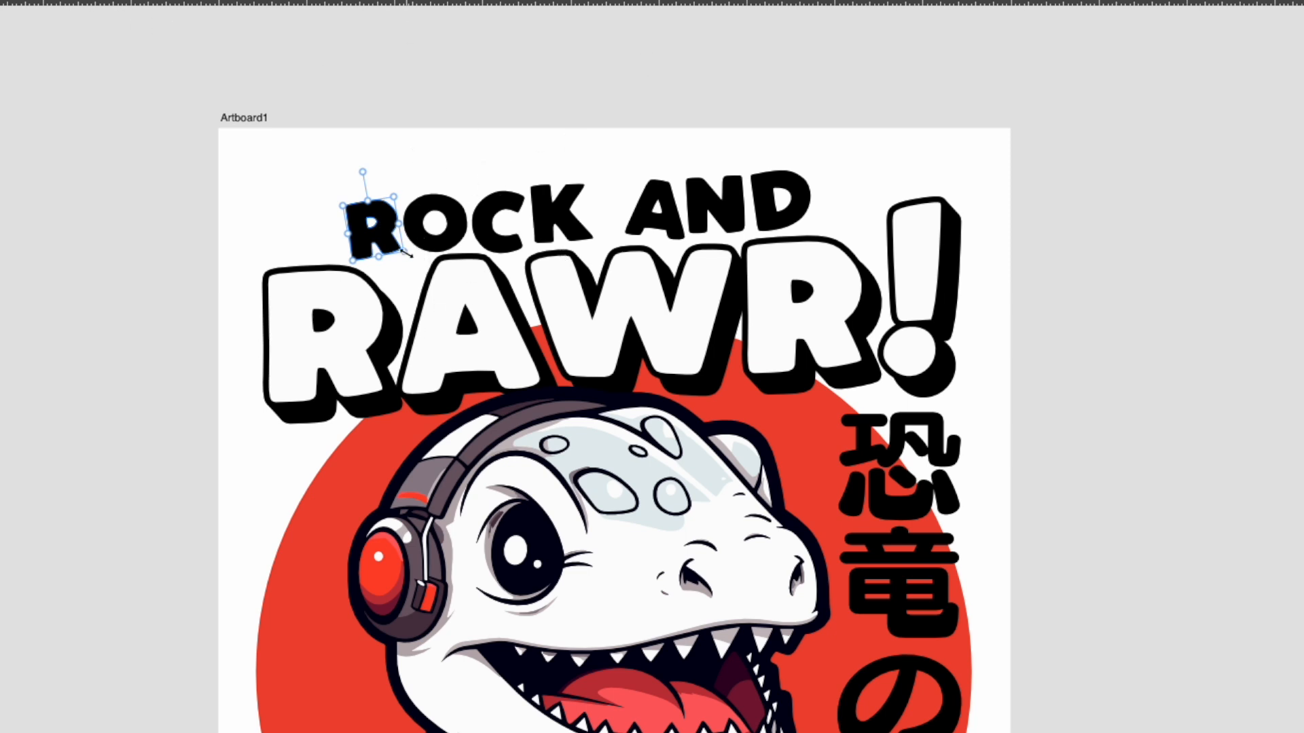
{"action": "left_click_drag", "start_coordinate": [415, 258], "coordinate": [424, 250]}
{"action": "left_click", "coordinate": [585, 241]}
{"action": "left_click_drag", "start_coordinate": [601, 252], "coordinate": [597, 253]}
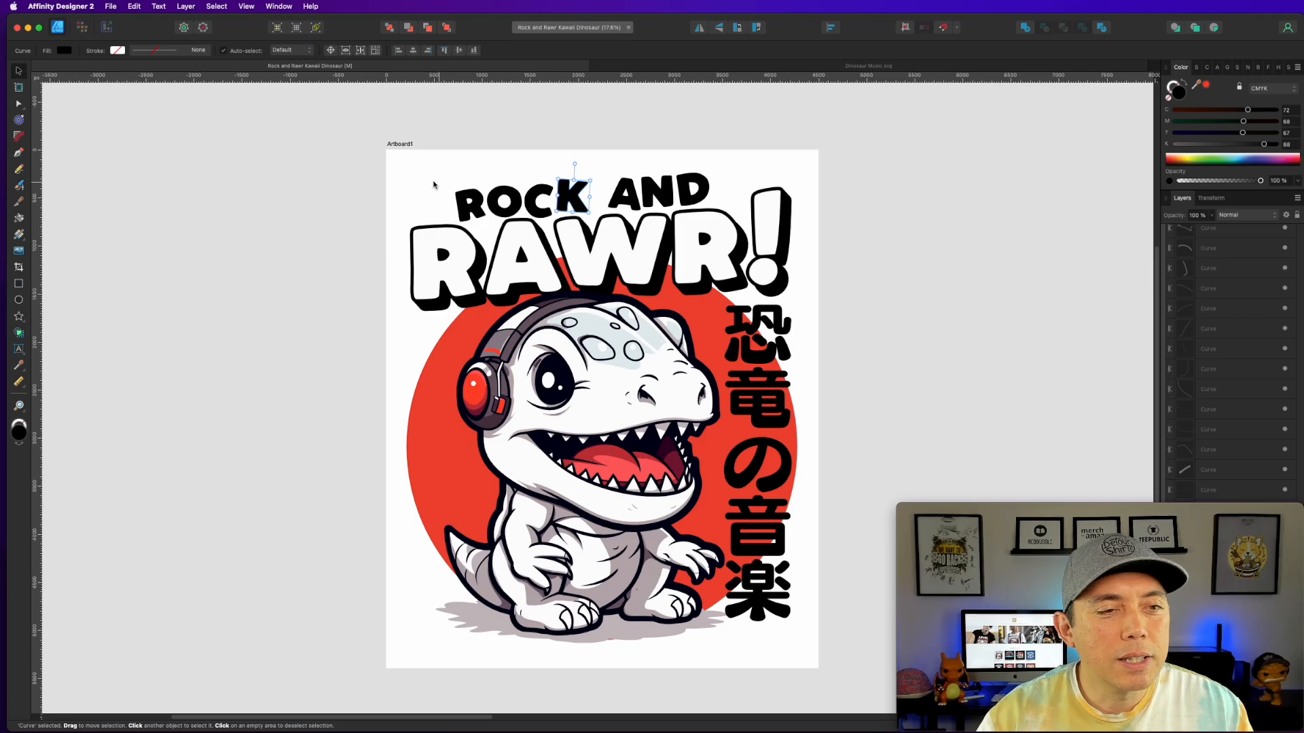
{"action": "left_click", "coordinate": [148, 194]}
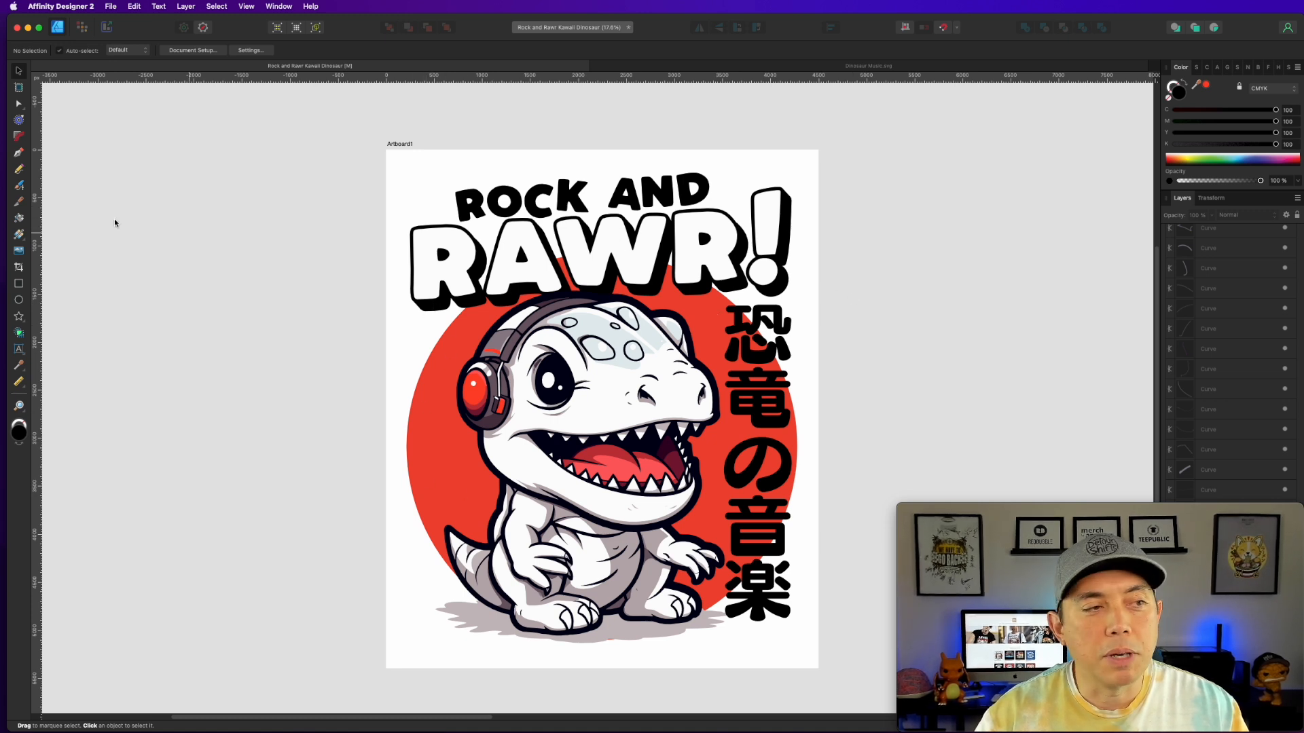
Step: Draw a small circle just below the first R of RAWR! and fill it with the sampled red
{"action": "left_click", "coordinate": [19, 300]}
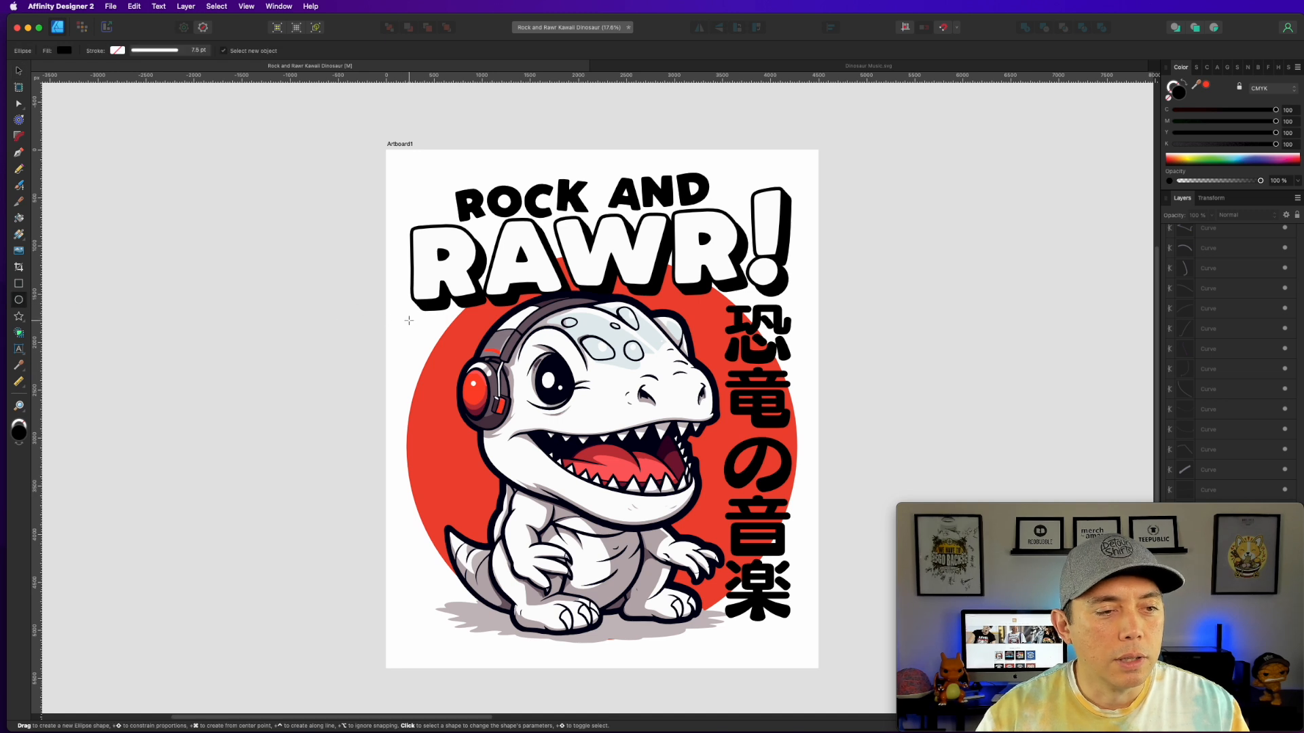
{"action": "left_click_drag", "start_coordinate": [409, 320], "coordinate": [425, 336]}
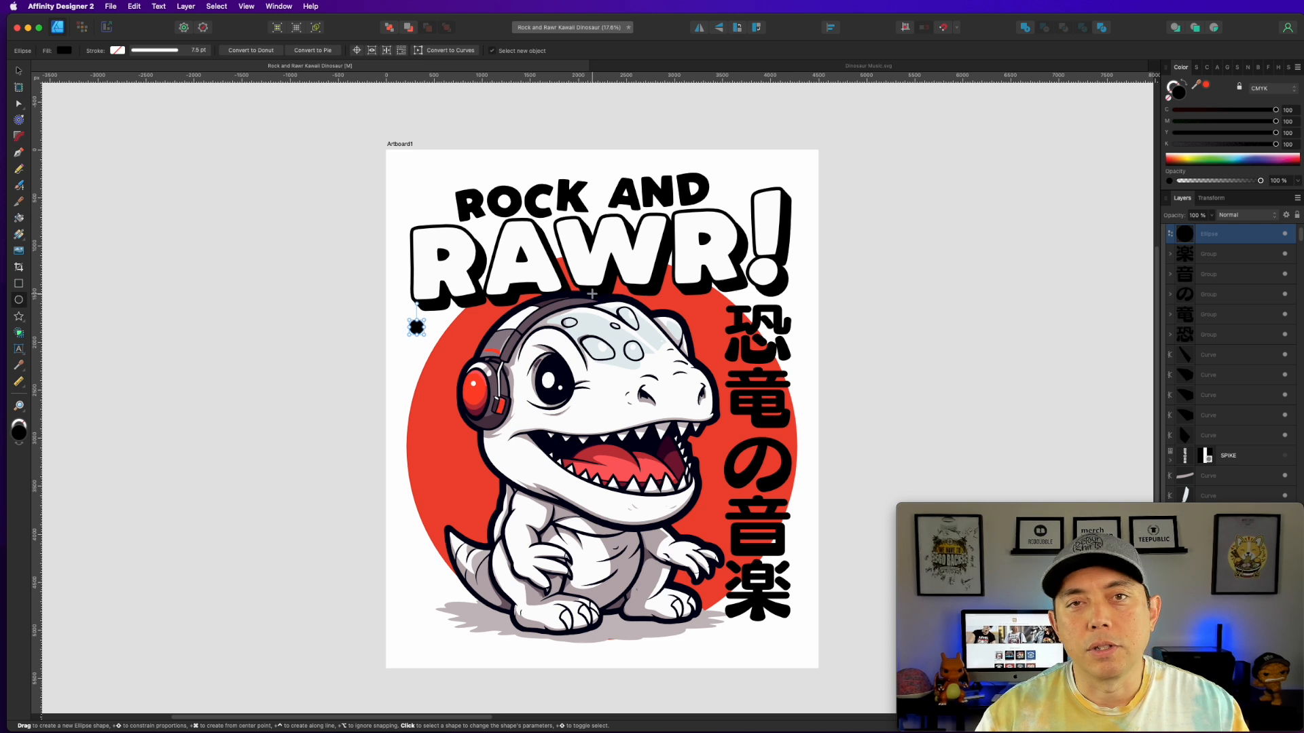
{"action": "left_click", "coordinate": [1206, 84]}
{"action": "left_click", "coordinate": [19, 72]}
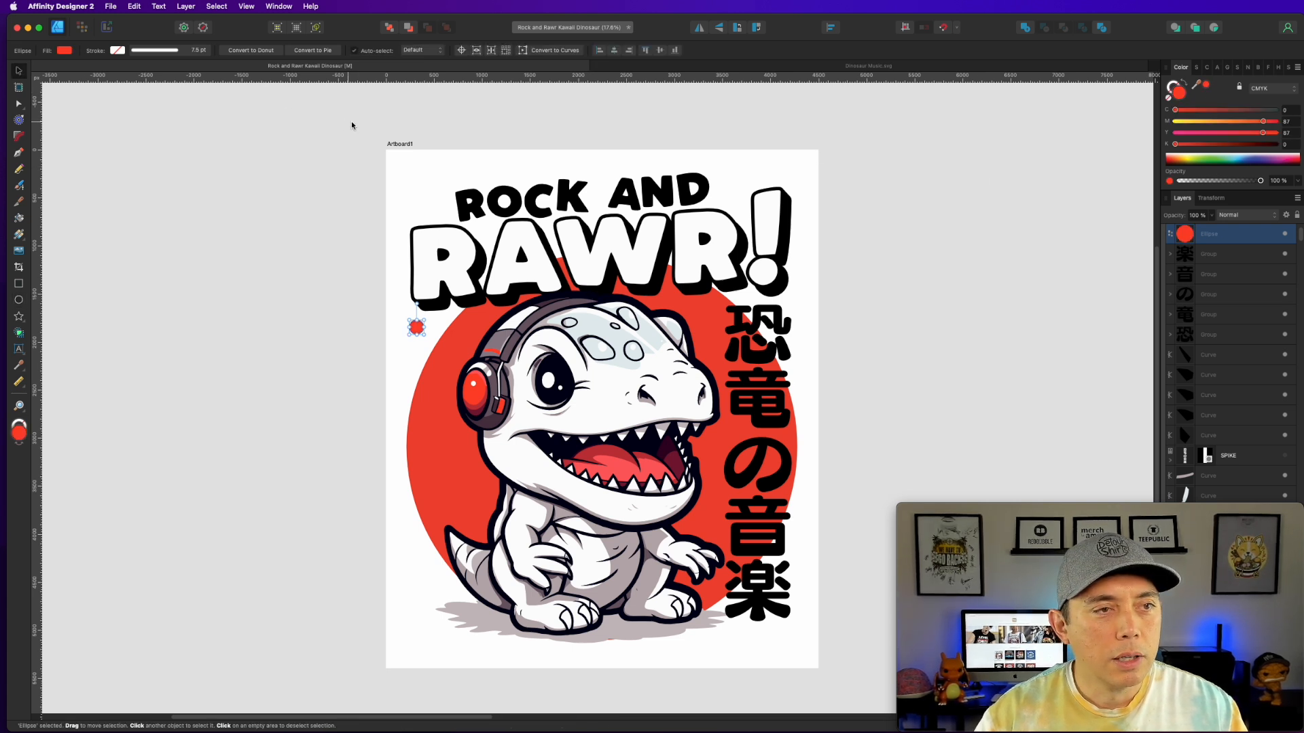
{"action": "left_click", "coordinate": [344, 122]}
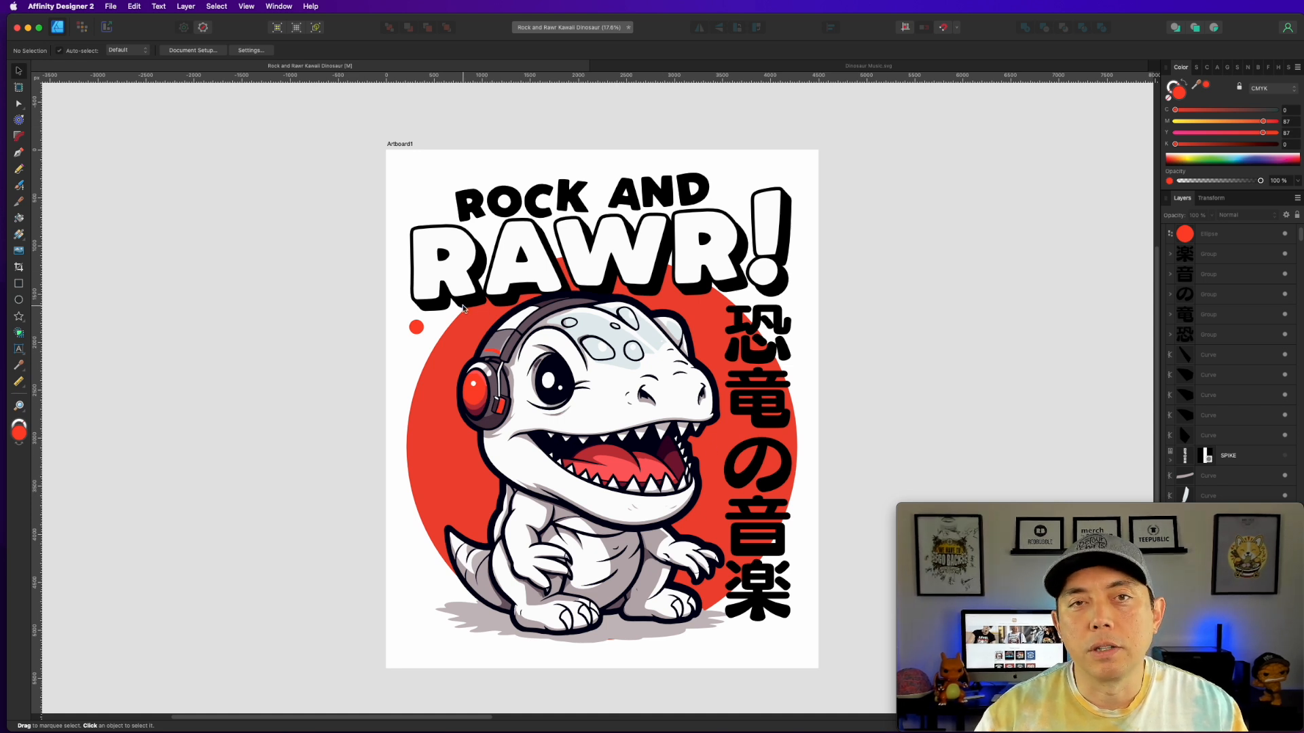
Step: Duplicate the red dot onto the big circle beside the dinosaur, fill it yellow with M 0 and Y 100, and move it higher
{"action": "left_click", "coordinate": [417, 326]}
{"action": "left_click_drag", "start_coordinate": [417, 326], "coordinate": [459, 482]}
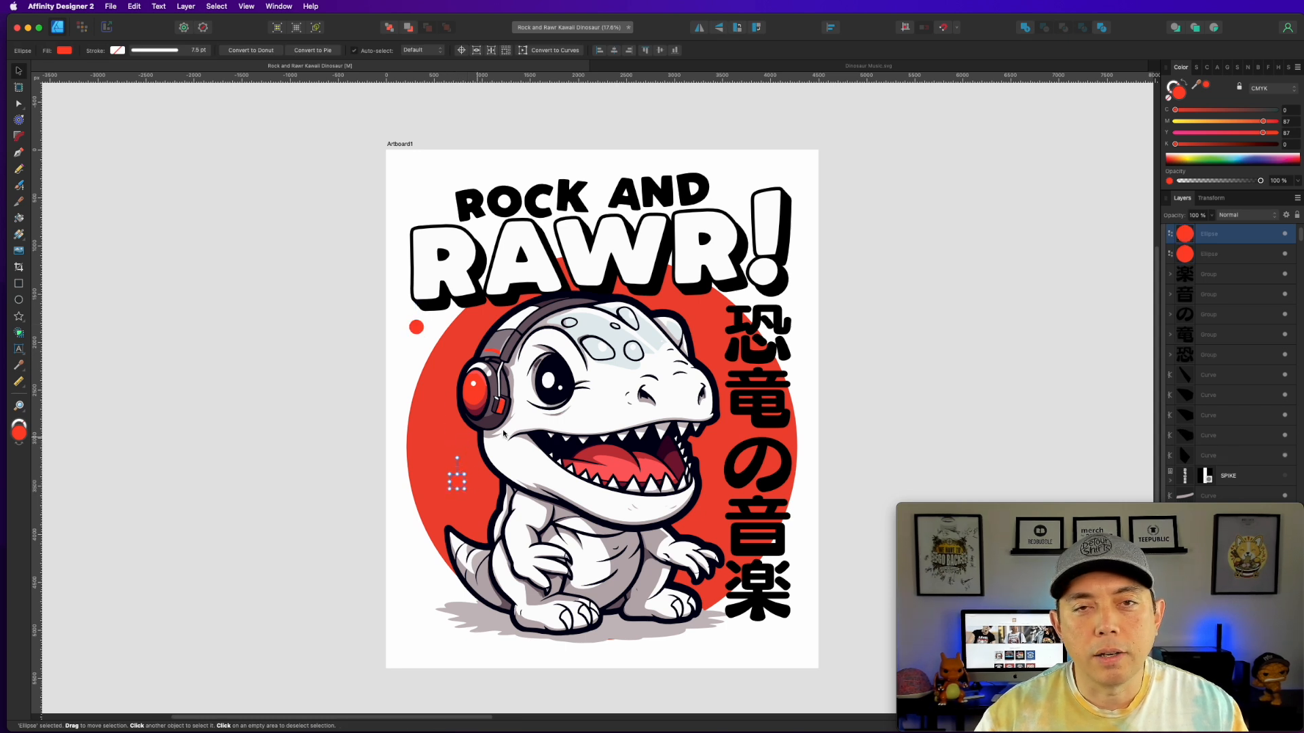
{"action": "left_click", "coordinate": [1275, 133]}
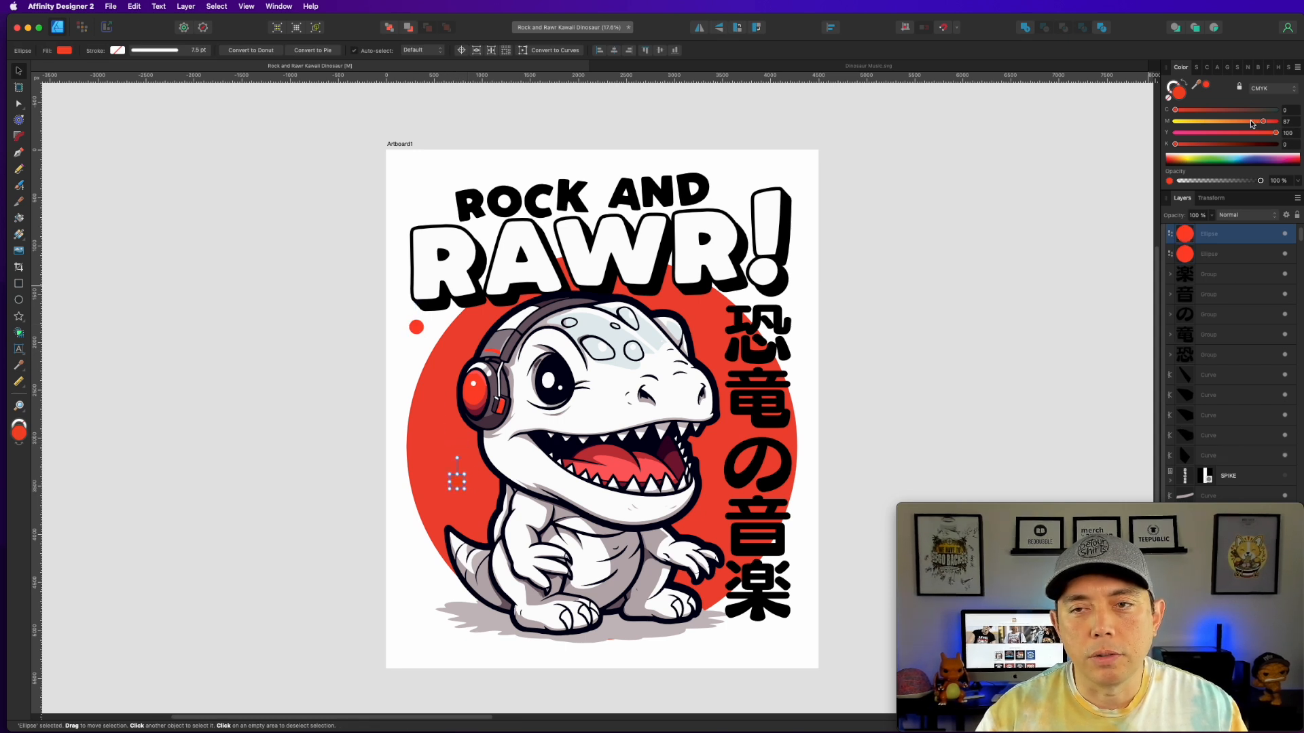
{"action": "left_click_drag", "start_coordinate": [1264, 122], "coordinate": [694, 127]}
{"action": "key", "text": "super+d"}
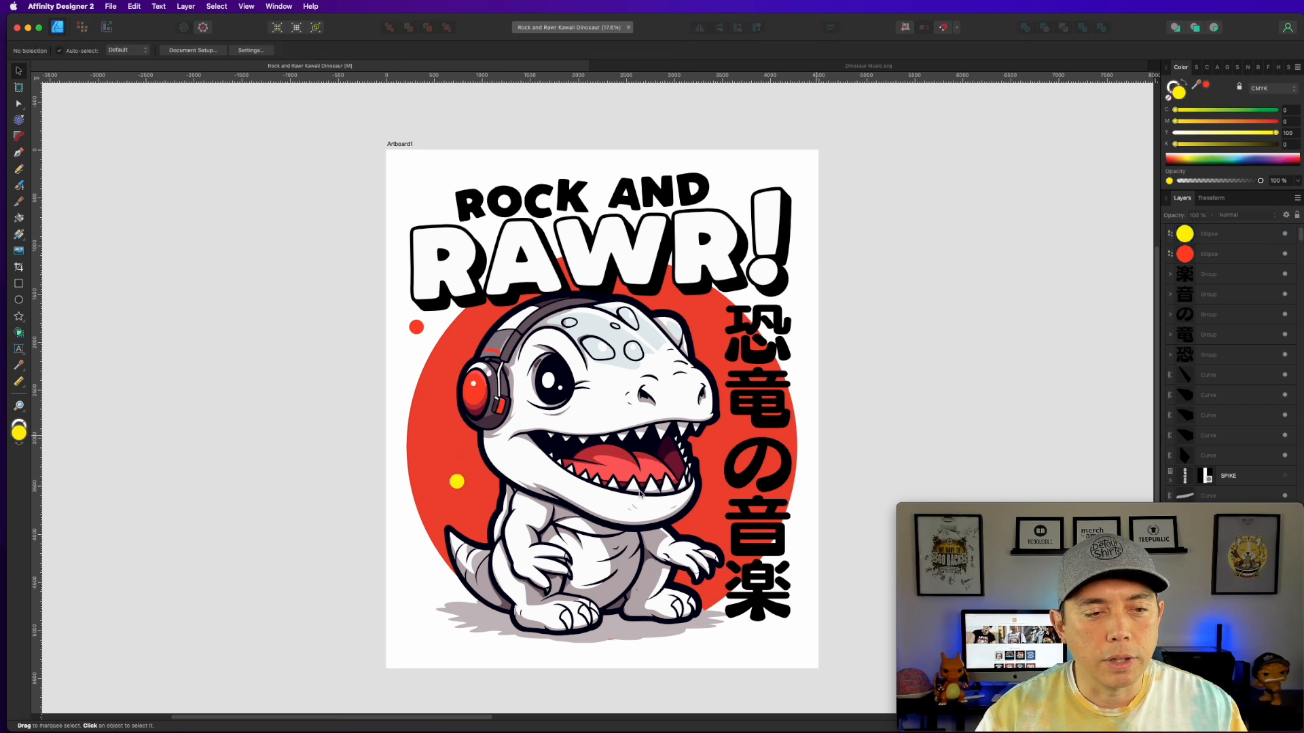
{"action": "left_click_drag", "start_coordinate": [457, 482], "coordinate": [437, 392]}
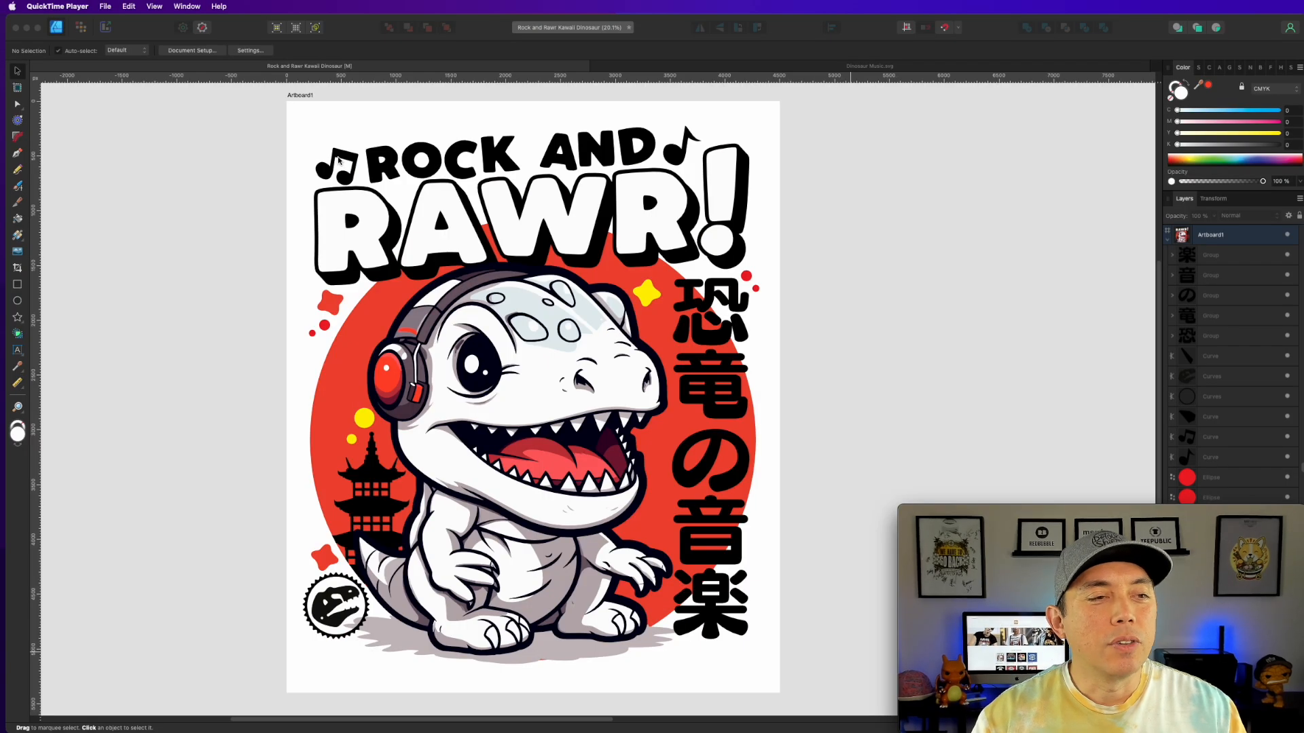
Step: Inspect the curve nodes of the double music note beside ROCK
{"action": "left_click", "coordinate": [339, 158]}
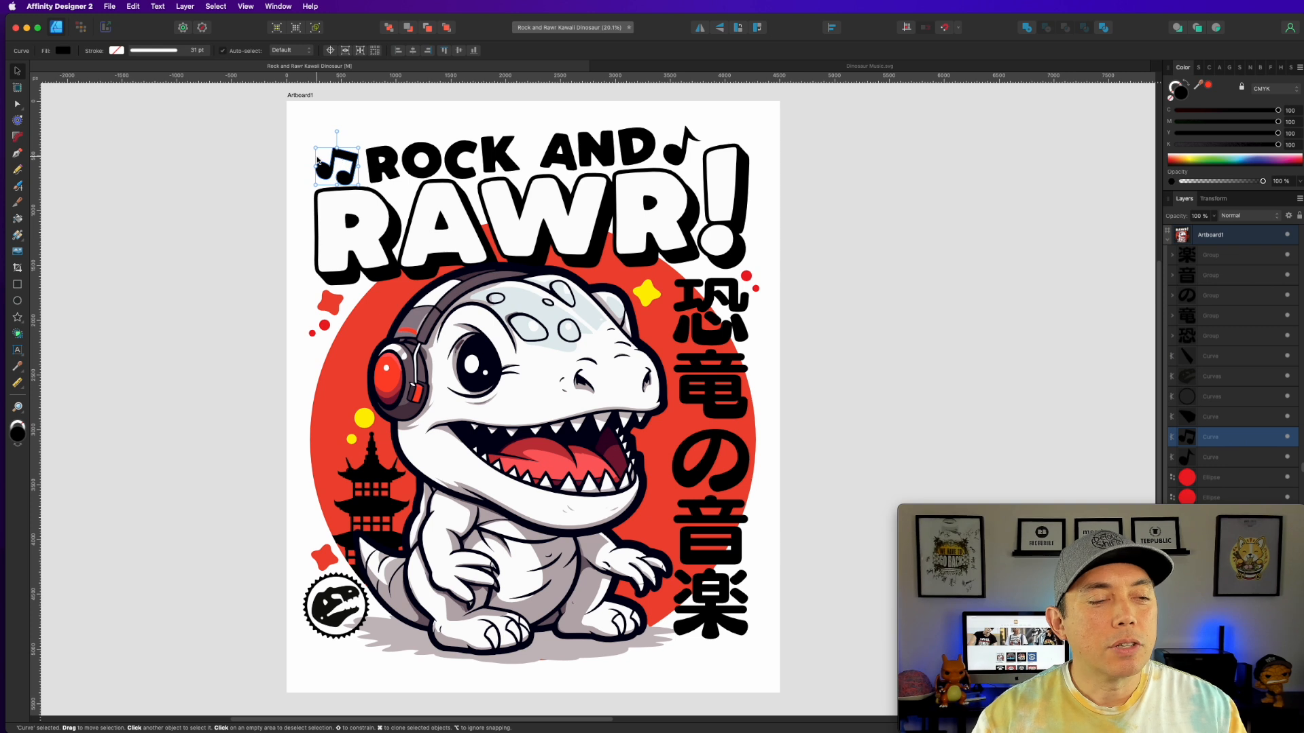
{"action": "scroll", "coordinate": [318, 160], "scroll_direction": "up", "scroll_amount": 10}
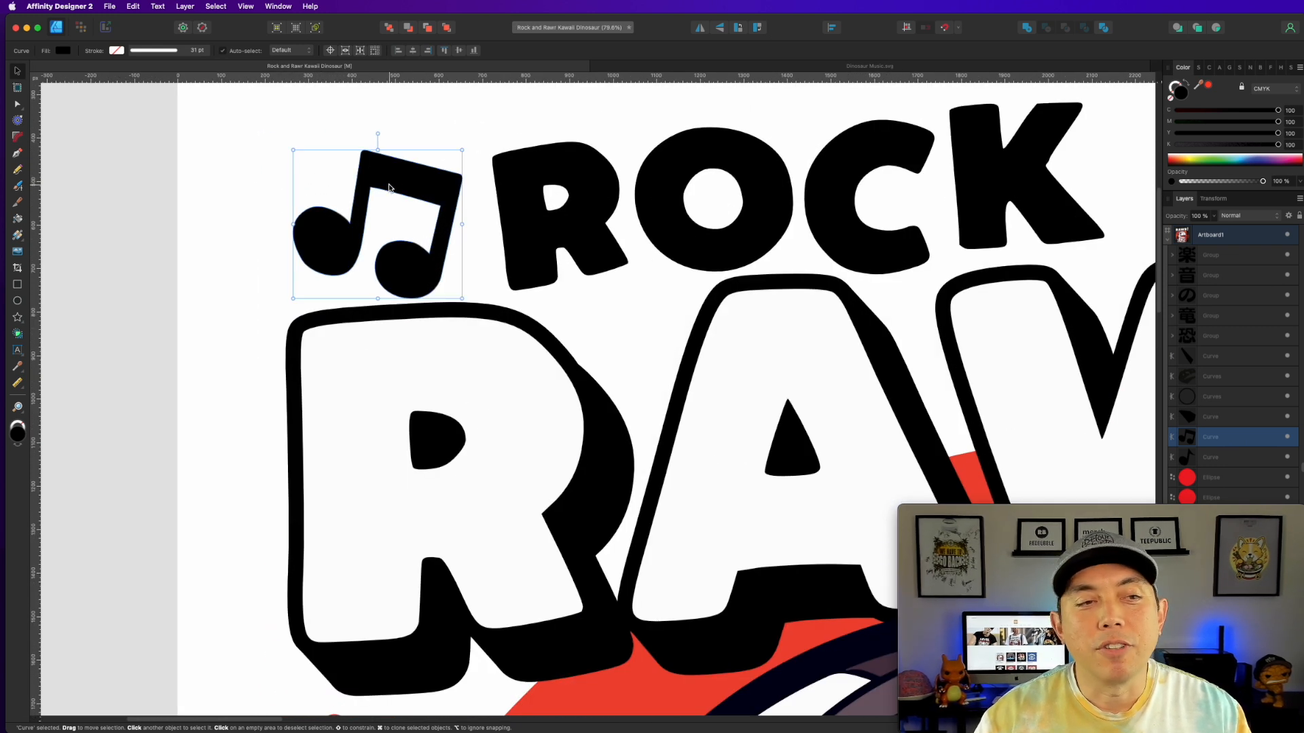
{"action": "key", "text": "a"}
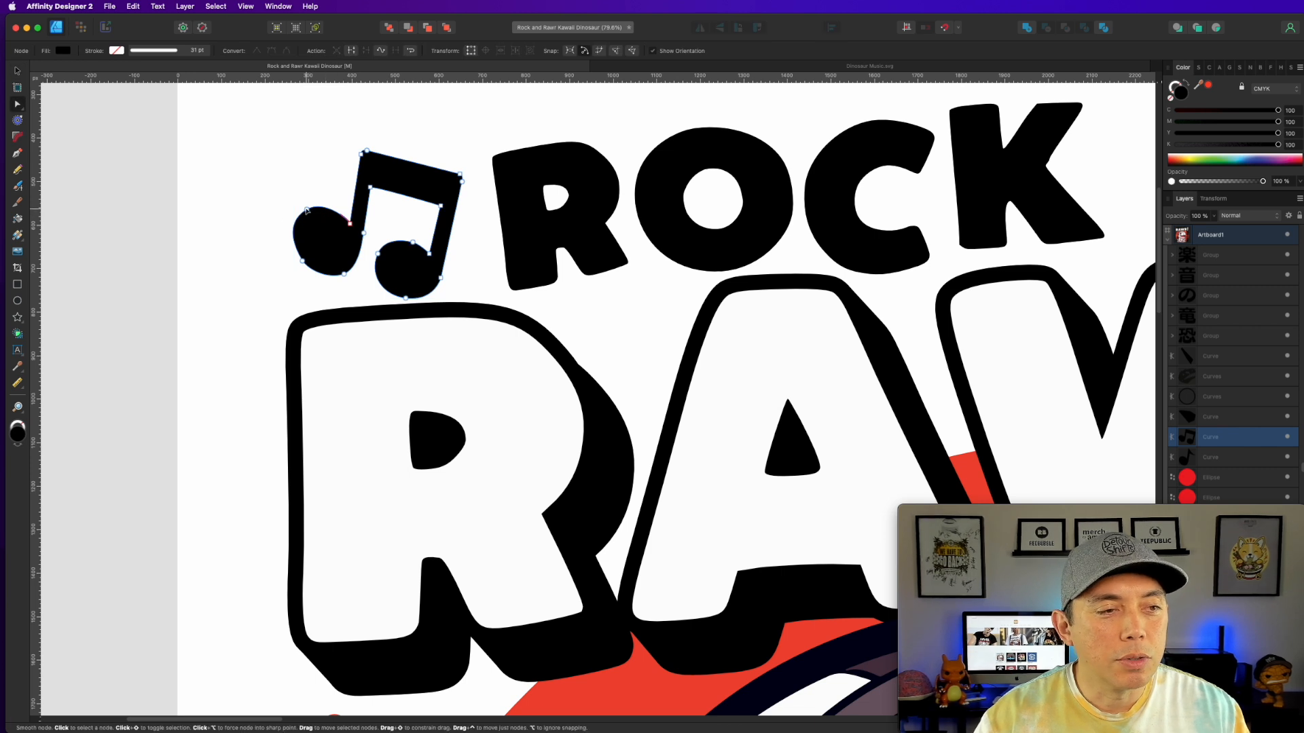
{"action": "left_click", "coordinate": [307, 209]}
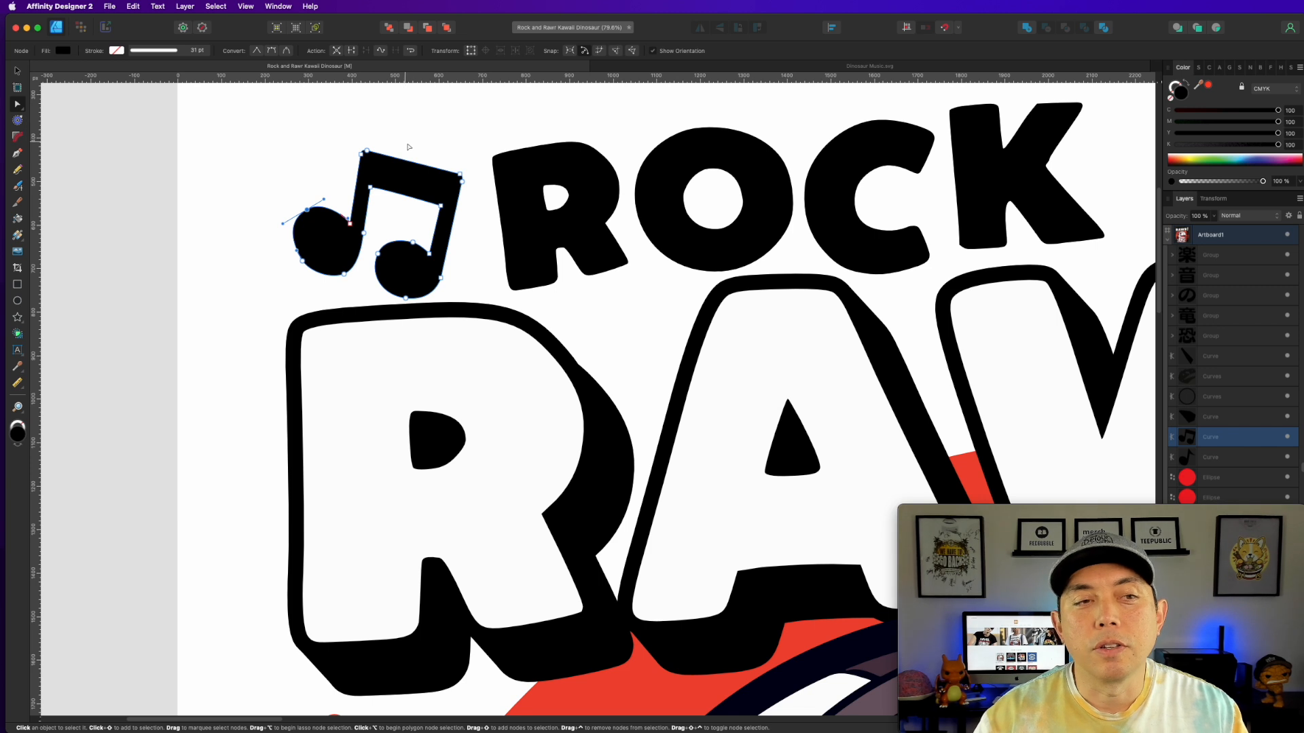
{"action": "left_click", "coordinate": [289, 131]}
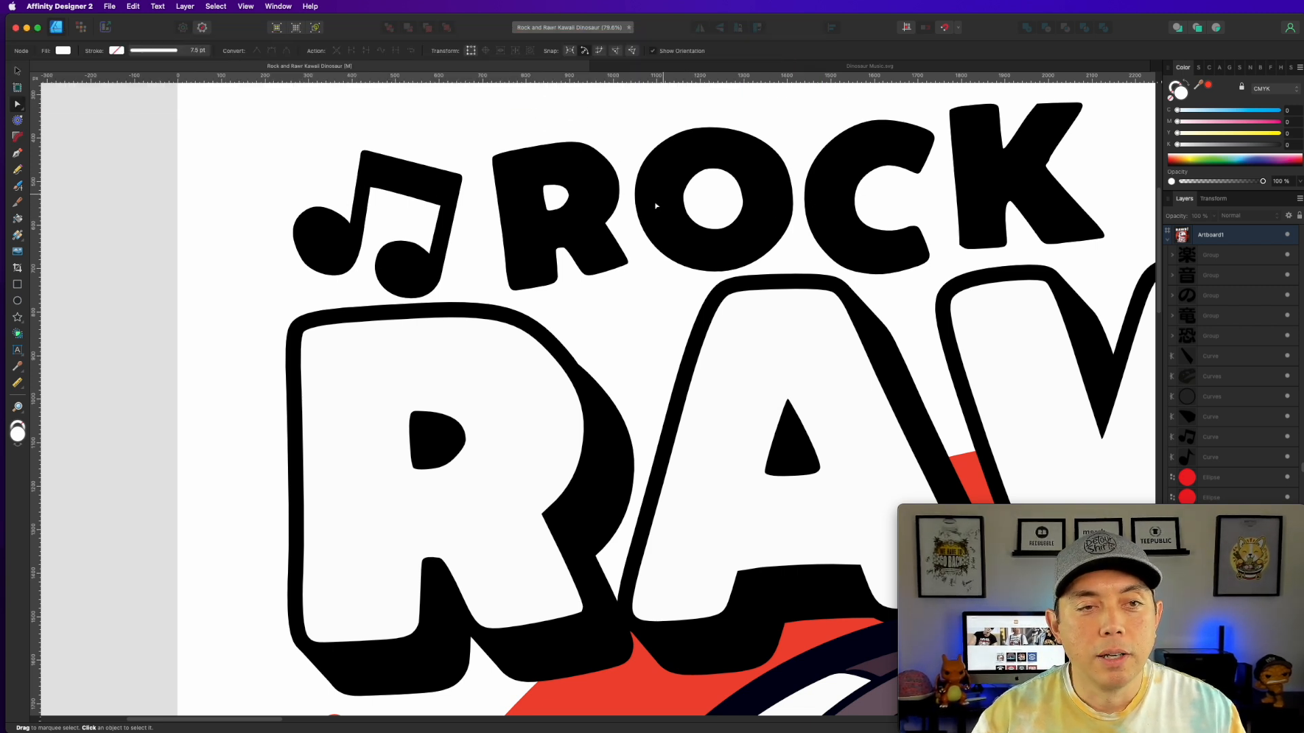
Step: Inspect the accent dots and rounded stars beside the dinosaur and the curve nodes of the pagoda silhouette
{"action": "scroll", "coordinate": [635, 259], "scroll_direction": "down", "scroll_amount": 5}
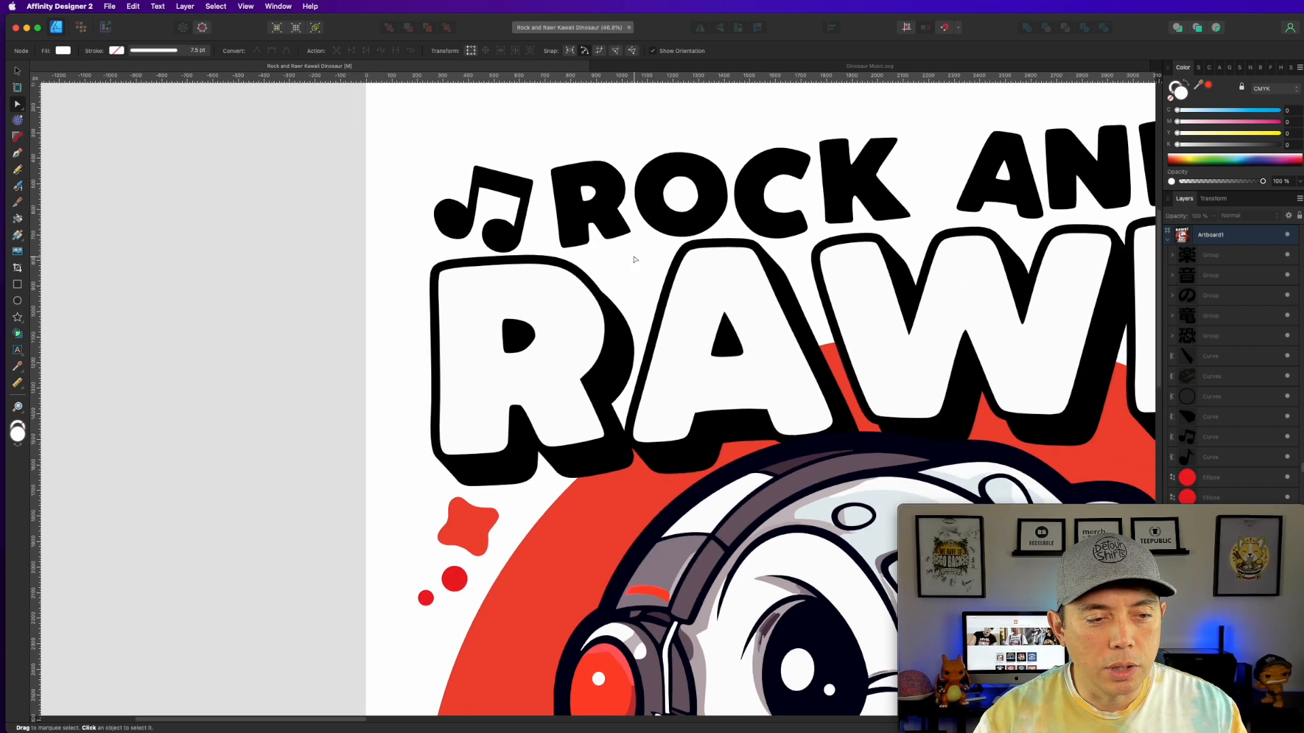
{"action": "scroll", "coordinate": [303, 527], "scroll_direction": "down", "scroll_amount": 10}
{"action": "scroll", "coordinate": [303, 527], "scroll_direction": "left", "scroll_amount": 7}
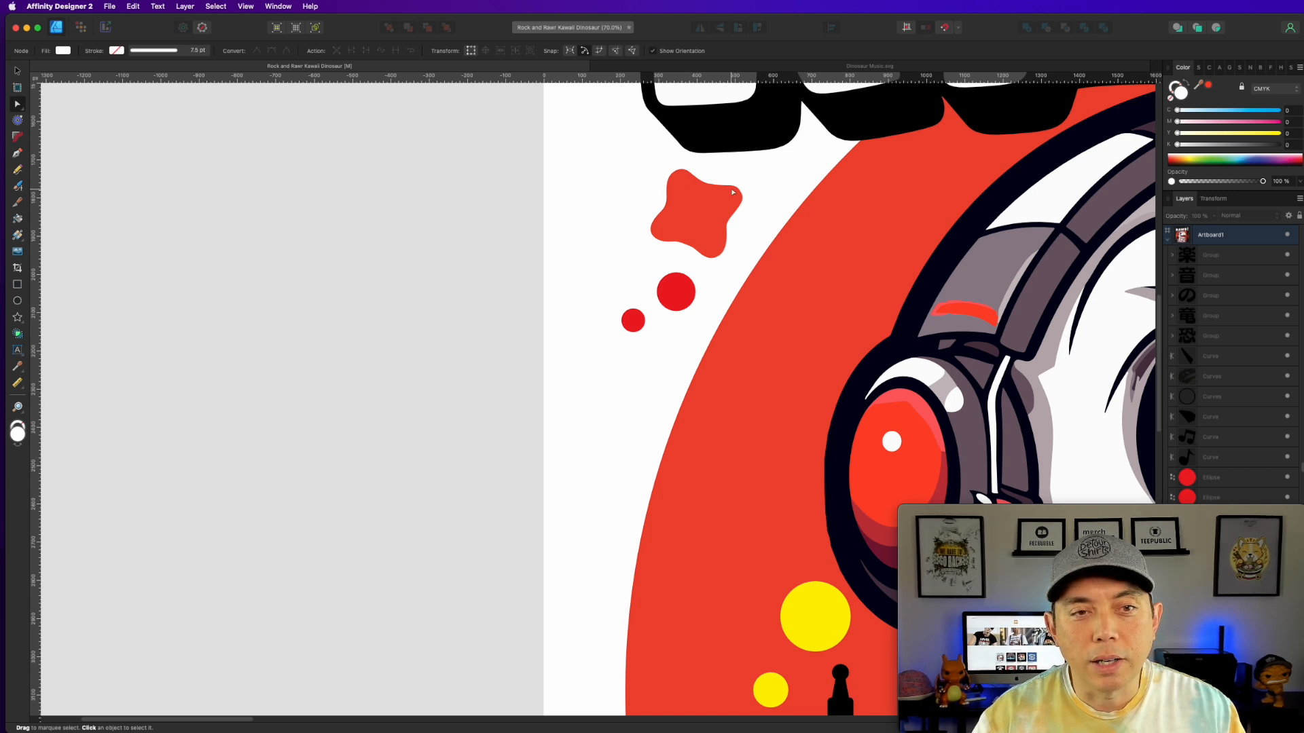
{"action": "scroll", "coordinate": [658, 290], "scroll_direction": "down", "scroll_amount": 6}
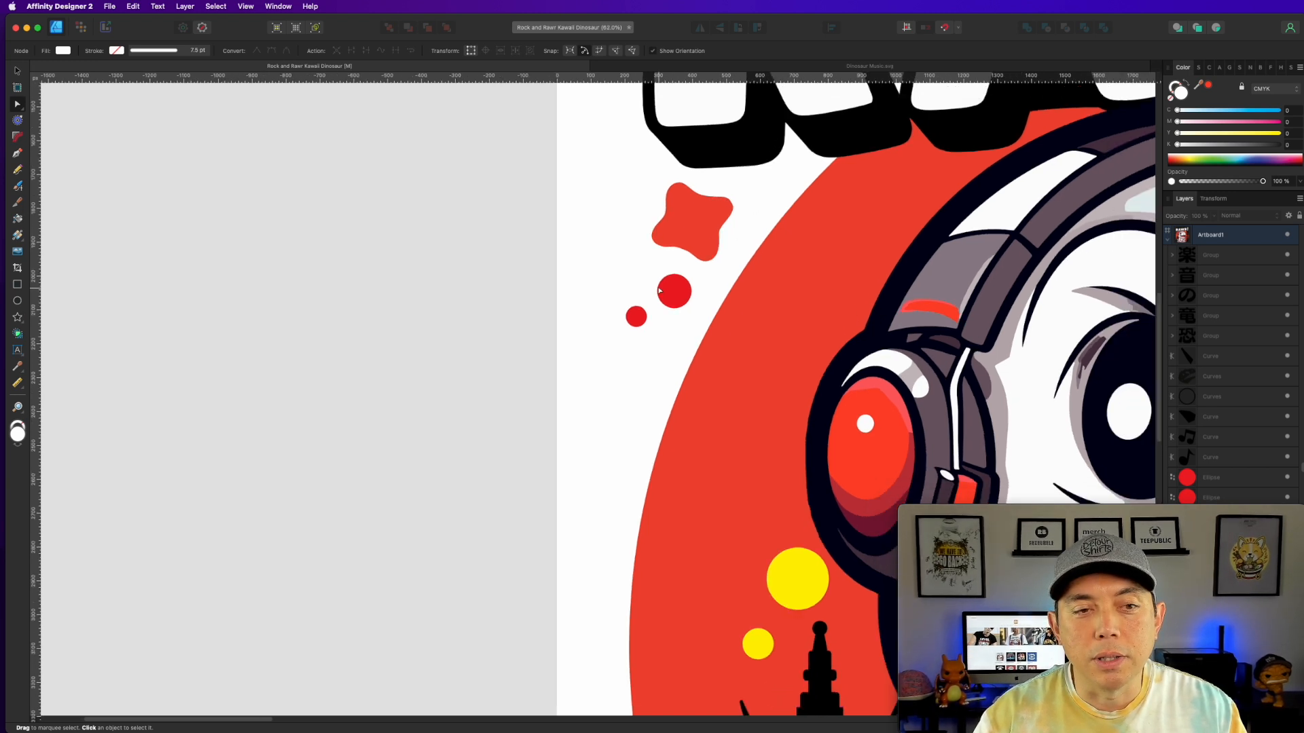
{"action": "scroll", "coordinate": [659, 290], "scroll_direction": "down", "scroll_amount": 9}
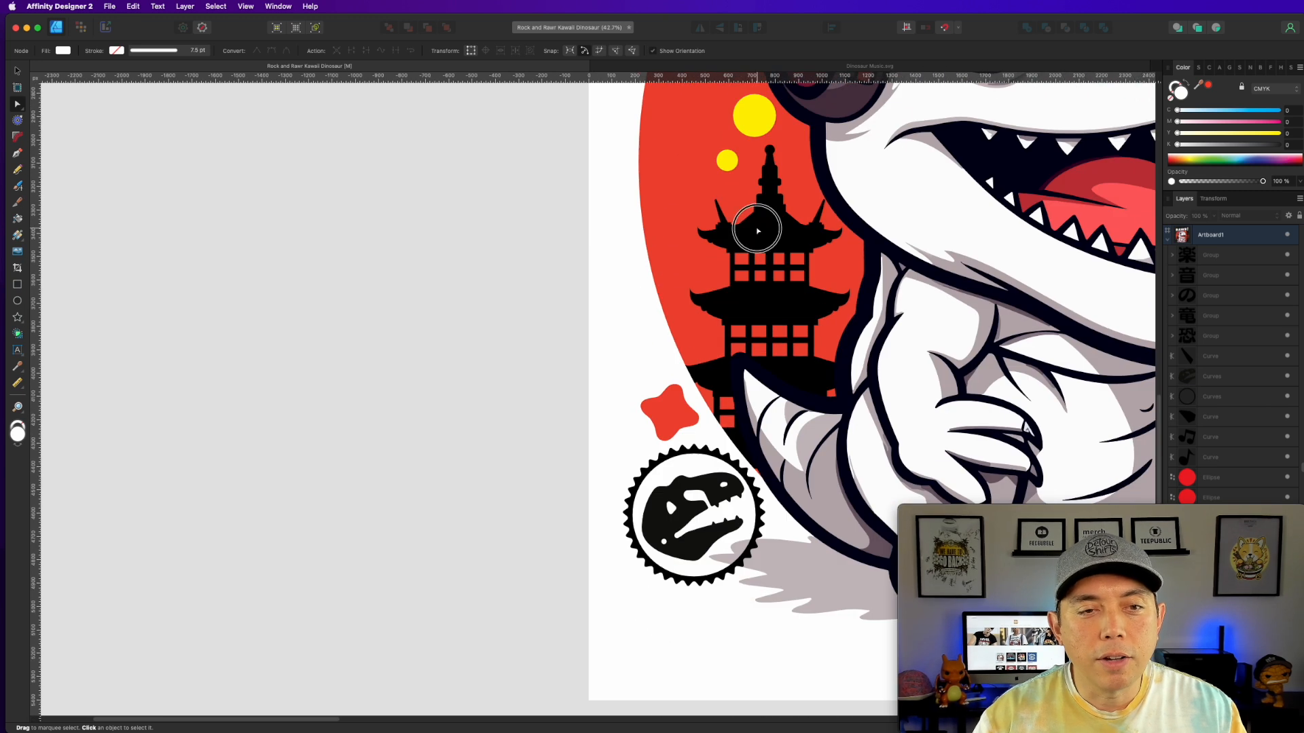
{"action": "left_click", "coordinate": [757, 231]}
{"action": "scroll", "coordinate": [773, 268], "scroll_direction": "up", "scroll_amount": 4}
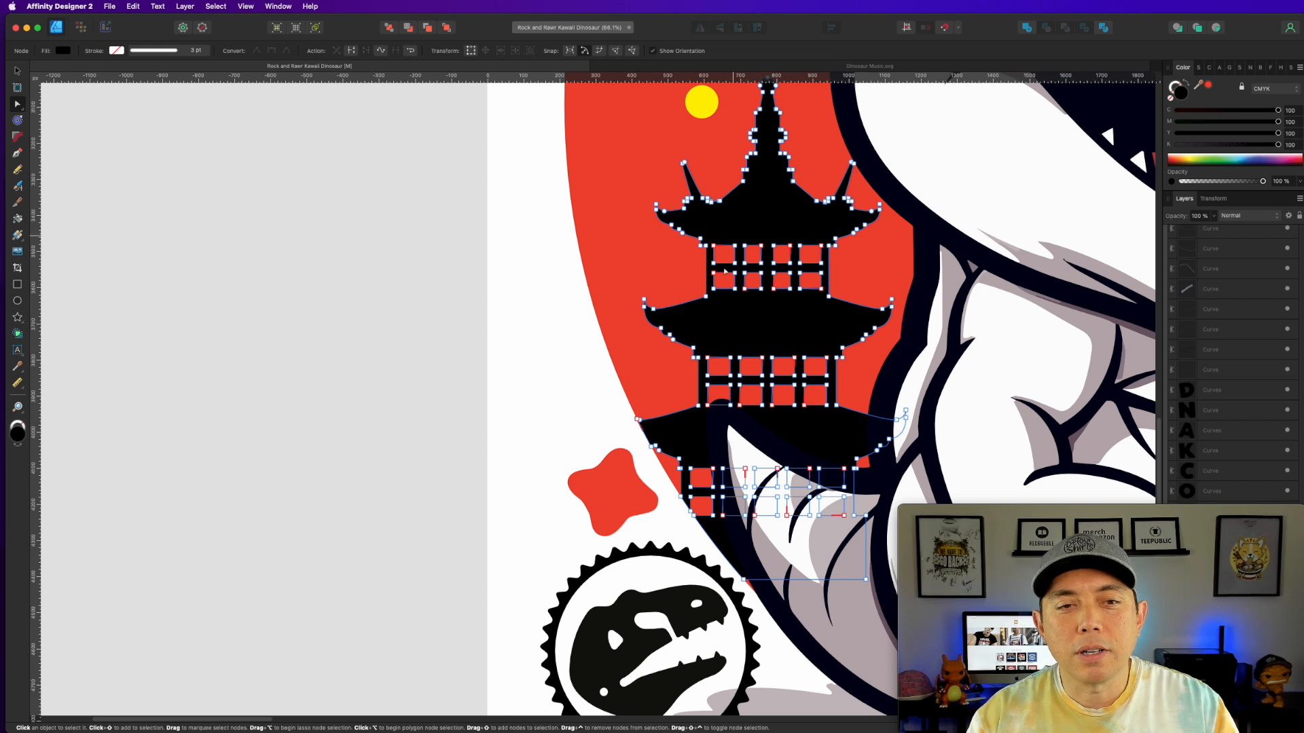
{"action": "key", "text": "super+d"}
{"action": "scroll", "coordinate": [768, 304], "scroll_direction": "down", "scroll_amount": 4}
{"action": "scroll", "coordinate": [764, 305], "scroll_direction": "down", "scroll_amount": 3}
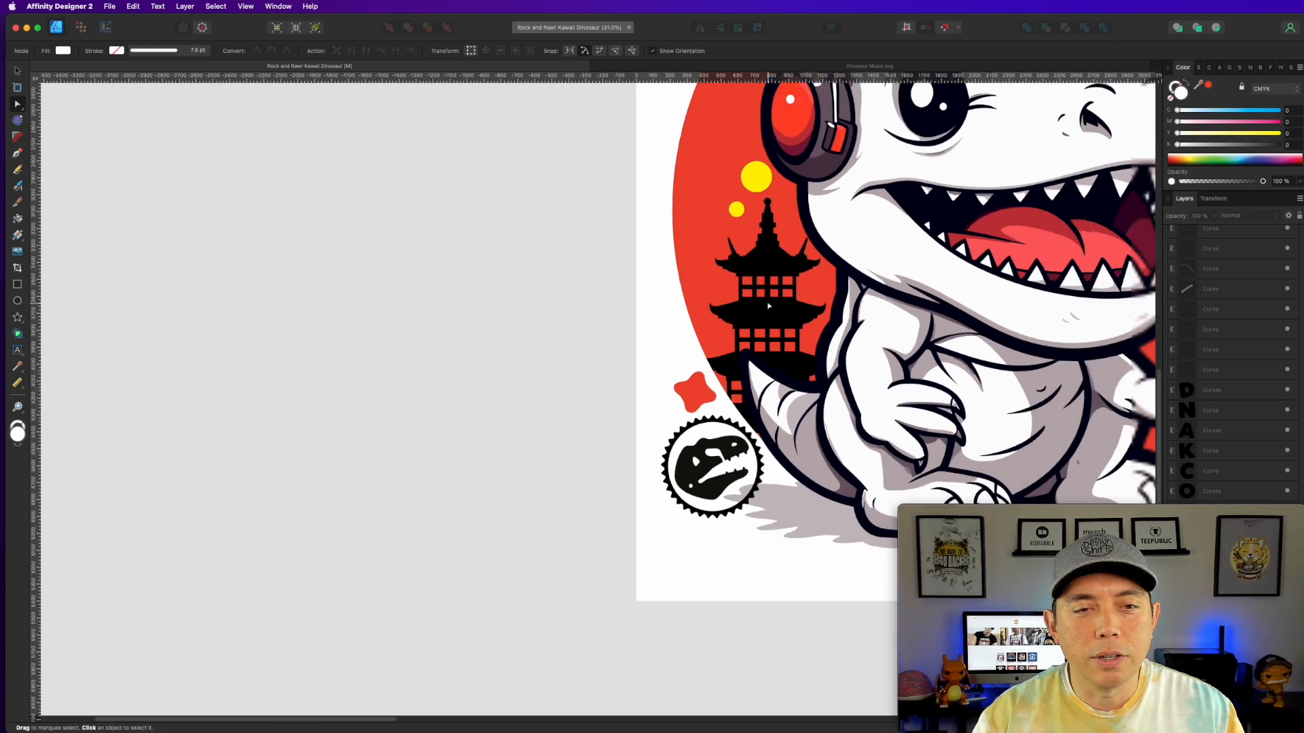
Step: Examine the dinosaur skull badge near the artboard's lower corner and the curve nodes of its skull
{"action": "left_click_drag", "start_coordinate": [731, 164], "coordinate": [347, 320]}
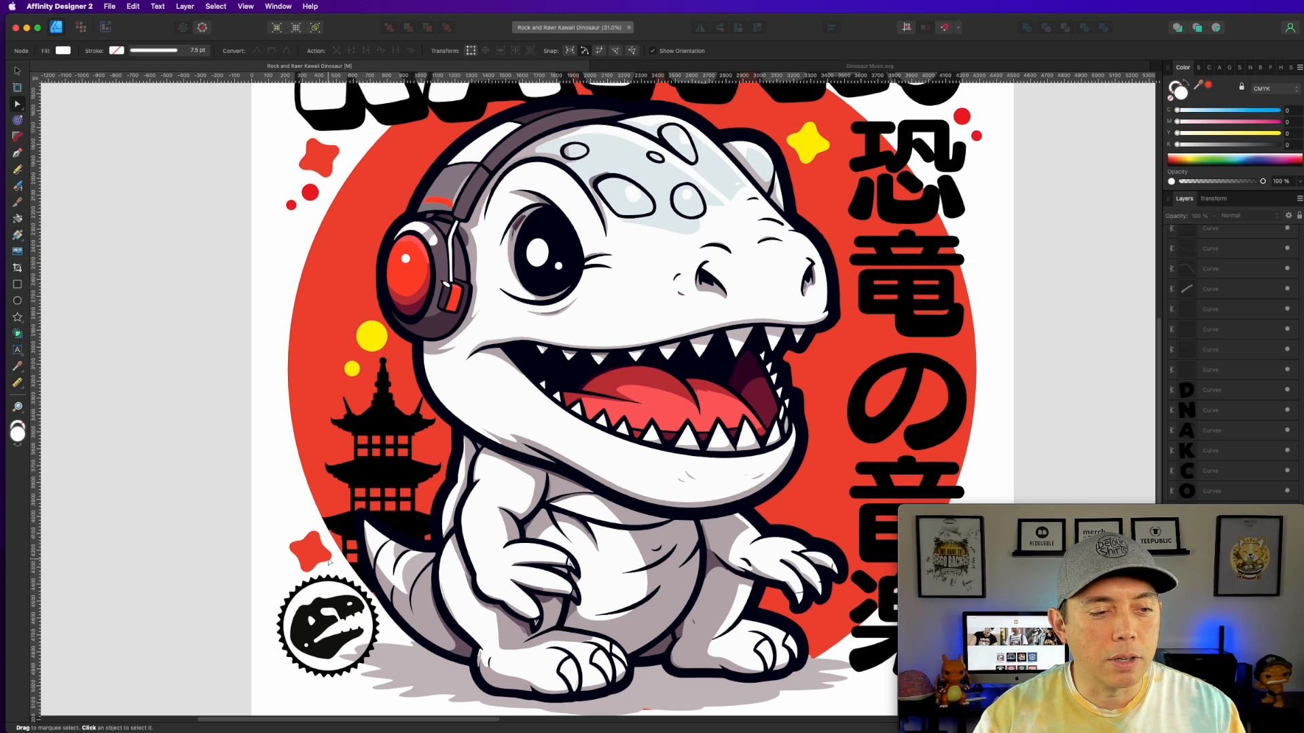
{"action": "scroll", "coordinate": [357, 453], "scroll_direction": "down", "scroll_amount": 5}
{"action": "scroll", "coordinate": [324, 374], "scroll_direction": "up", "scroll_amount": 4}
{"action": "scroll", "coordinate": [324, 374], "scroll_direction": "up", "scroll_amount": 2}
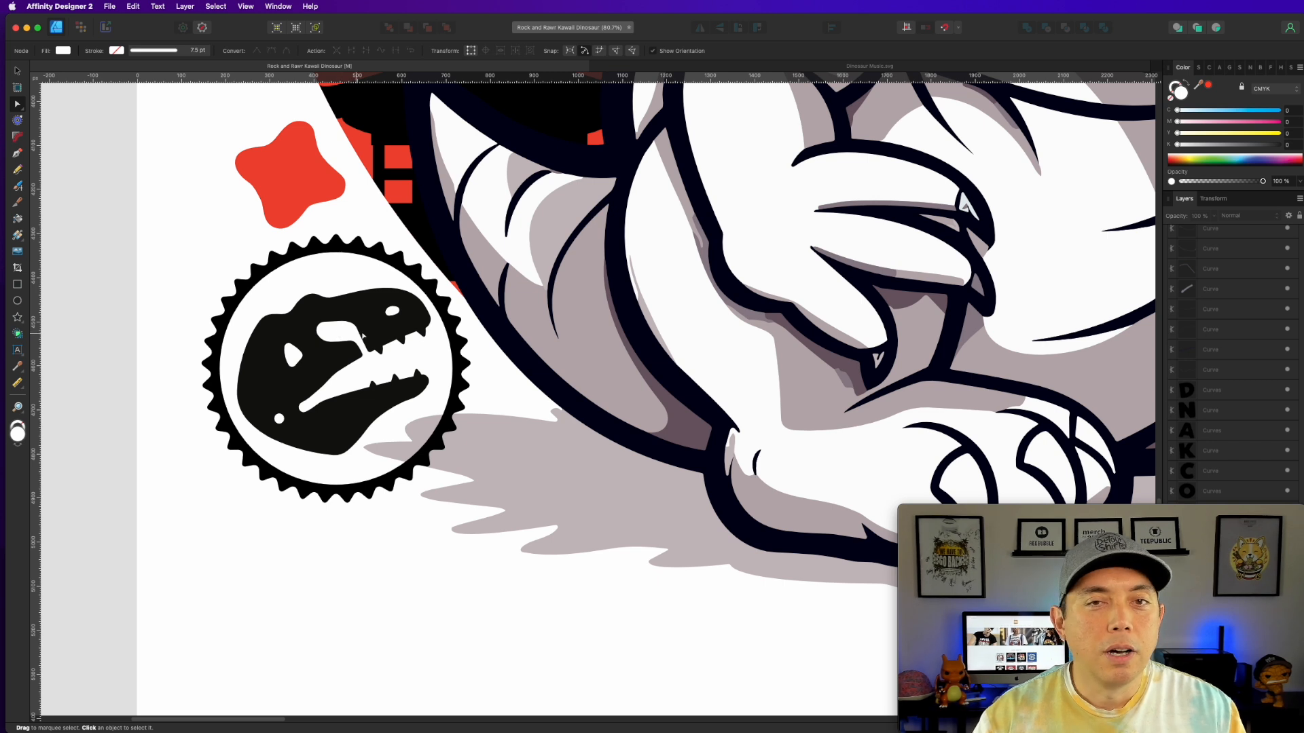
{"action": "left_click", "coordinate": [363, 312]}
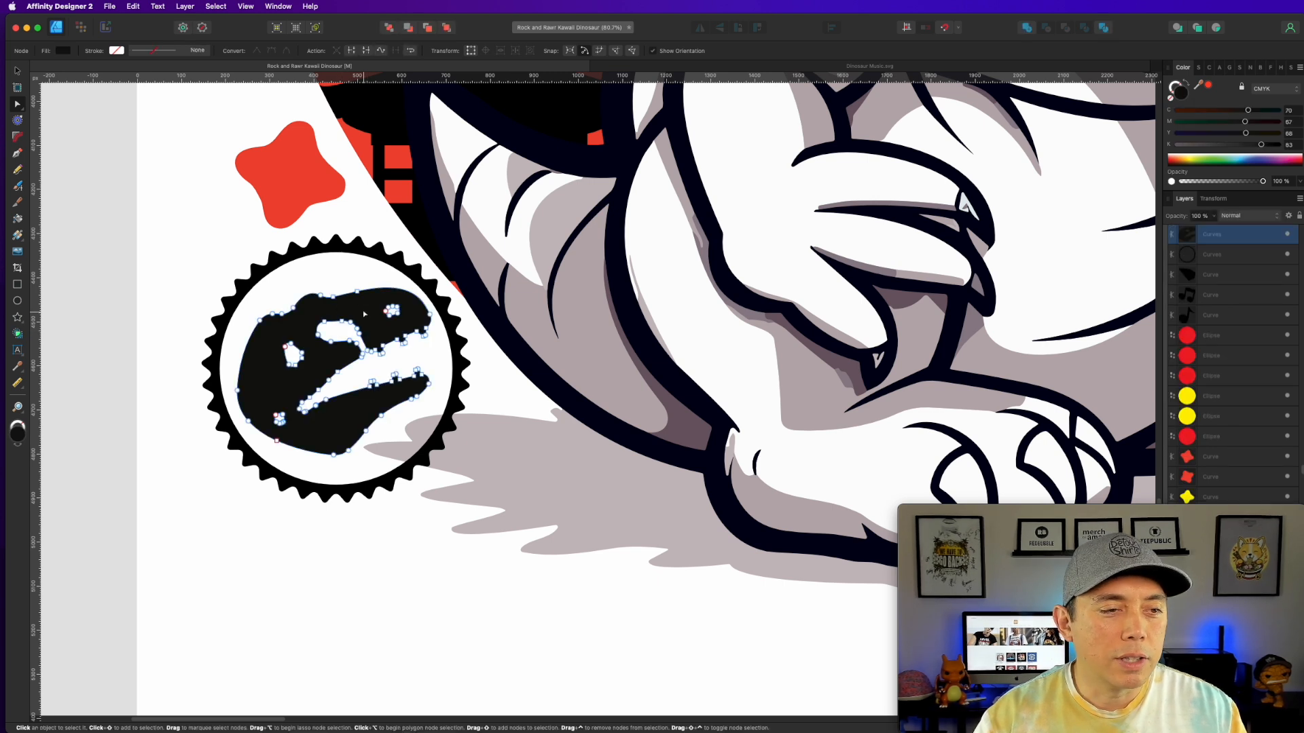
{"action": "left_click", "coordinate": [178, 151]}
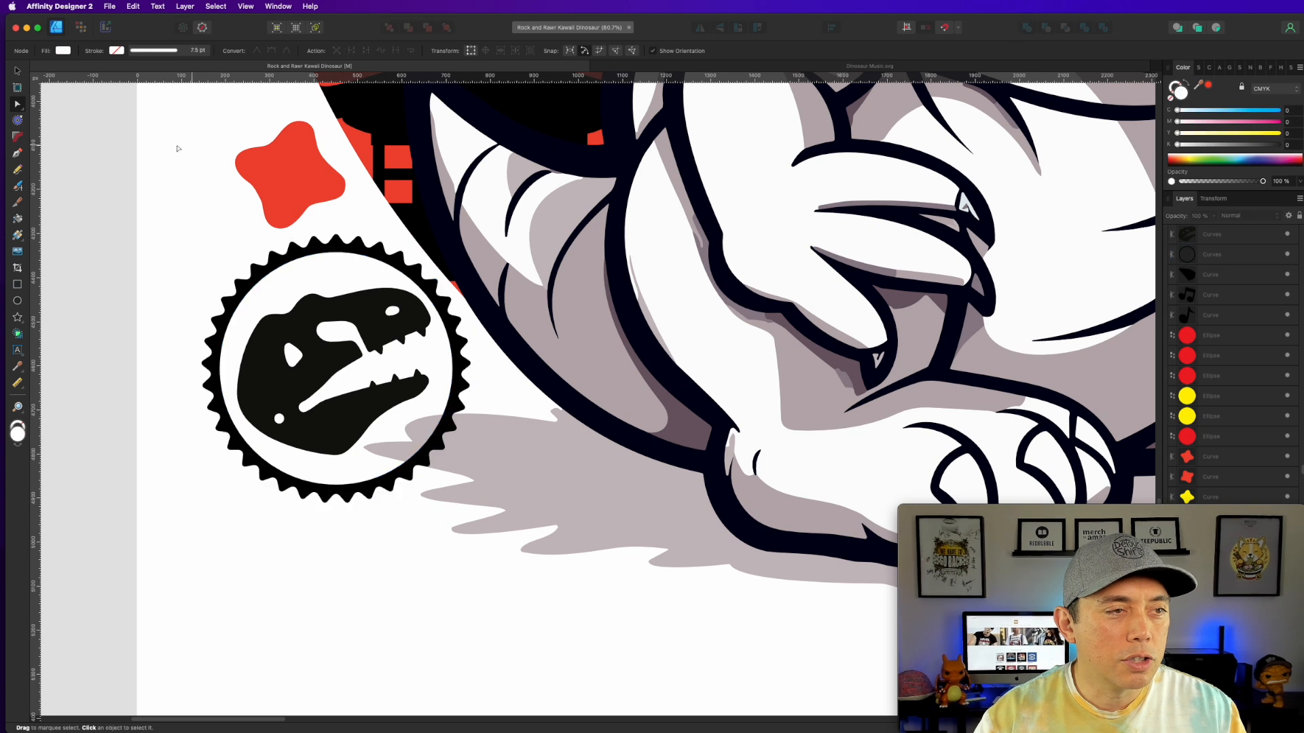
Step: Draw a star about 600 px wide on the empty canvas beside the artboard, with 48 points and an 89 % inner radius
{"action": "left_click_drag", "start_coordinate": [61, 265], "coordinate": [535, 254]}
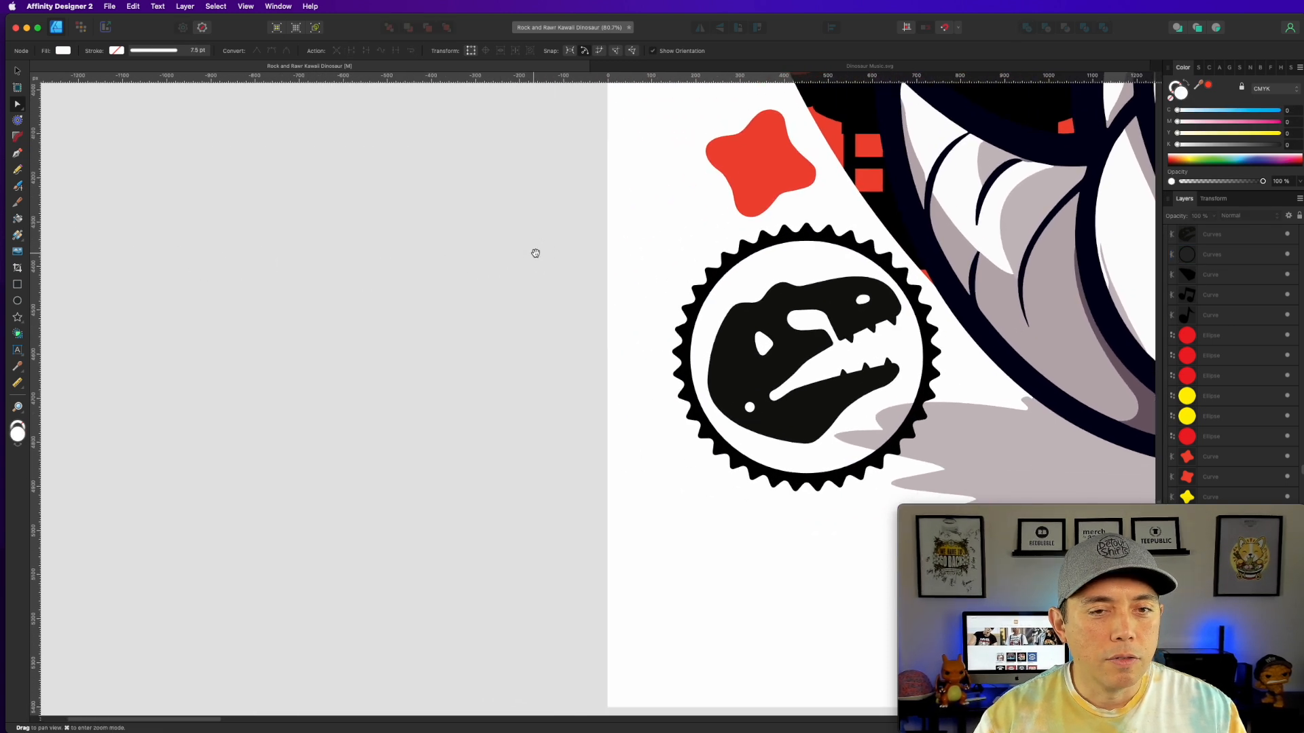
{"action": "left_click", "coordinate": [18, 317]}
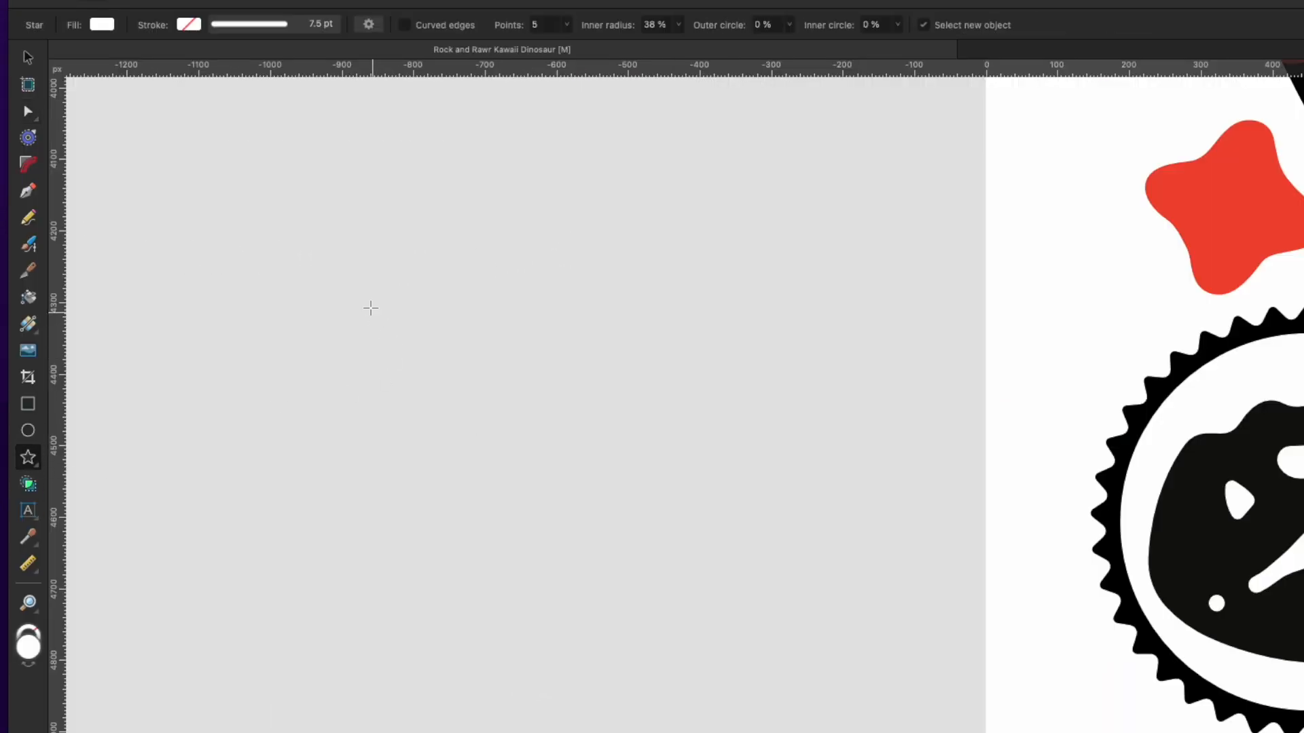
{"action": "left_click_drag", "start_coordinate": [371, 308], "coordinate": [804, 731]}
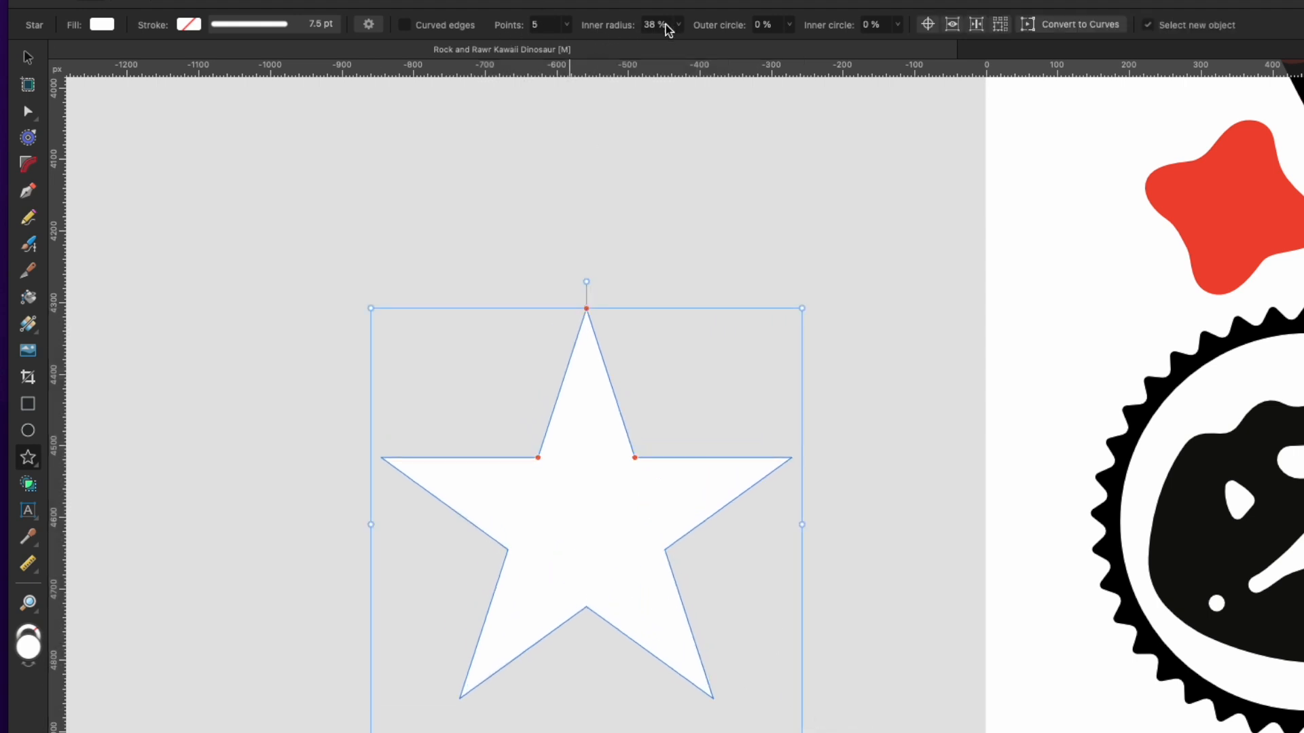
{"action": "left_click", "coordinate": [566, 24]}
{"action": "left_click_drag", "start_coordinate": [565, 45], "coordinate": [756, 50]}
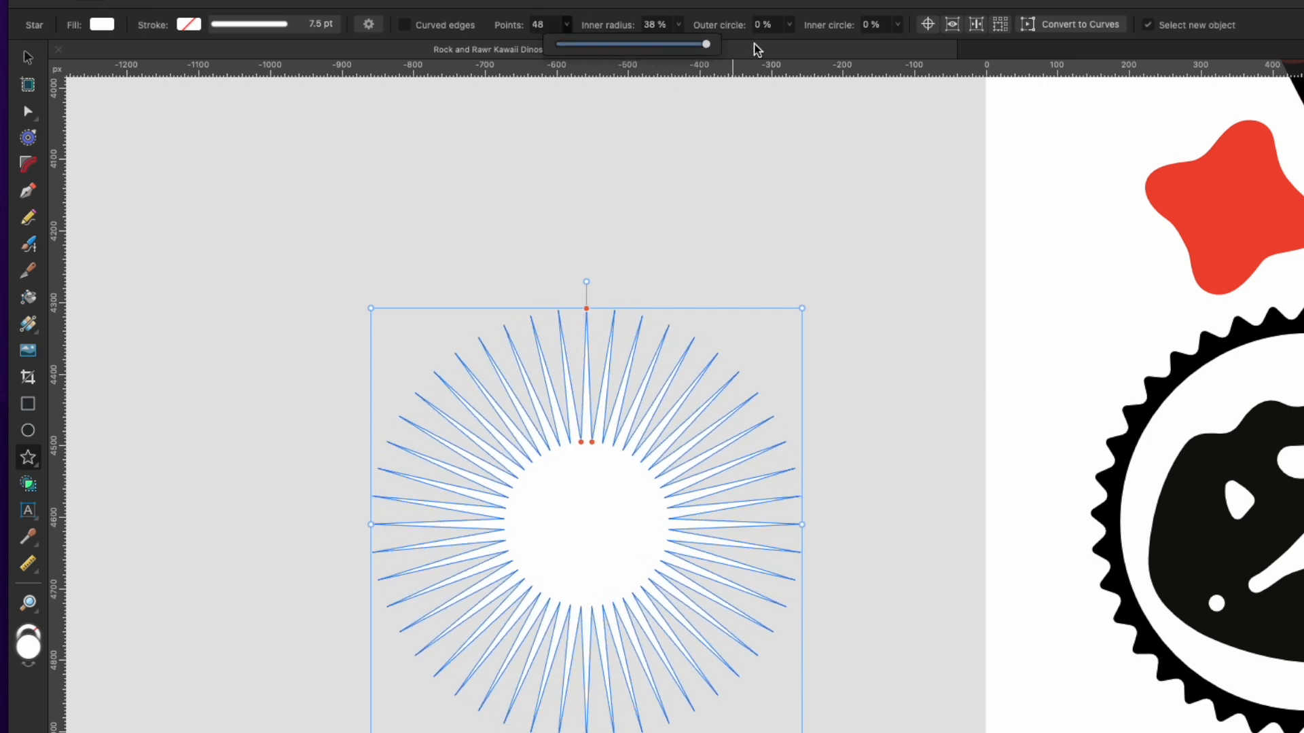
{"action": "left_click", "coordinate": [678, 25]}
{"action": "left_click_drag", "start_coordinate": [675, 44], "coordinate": [750, 57]}
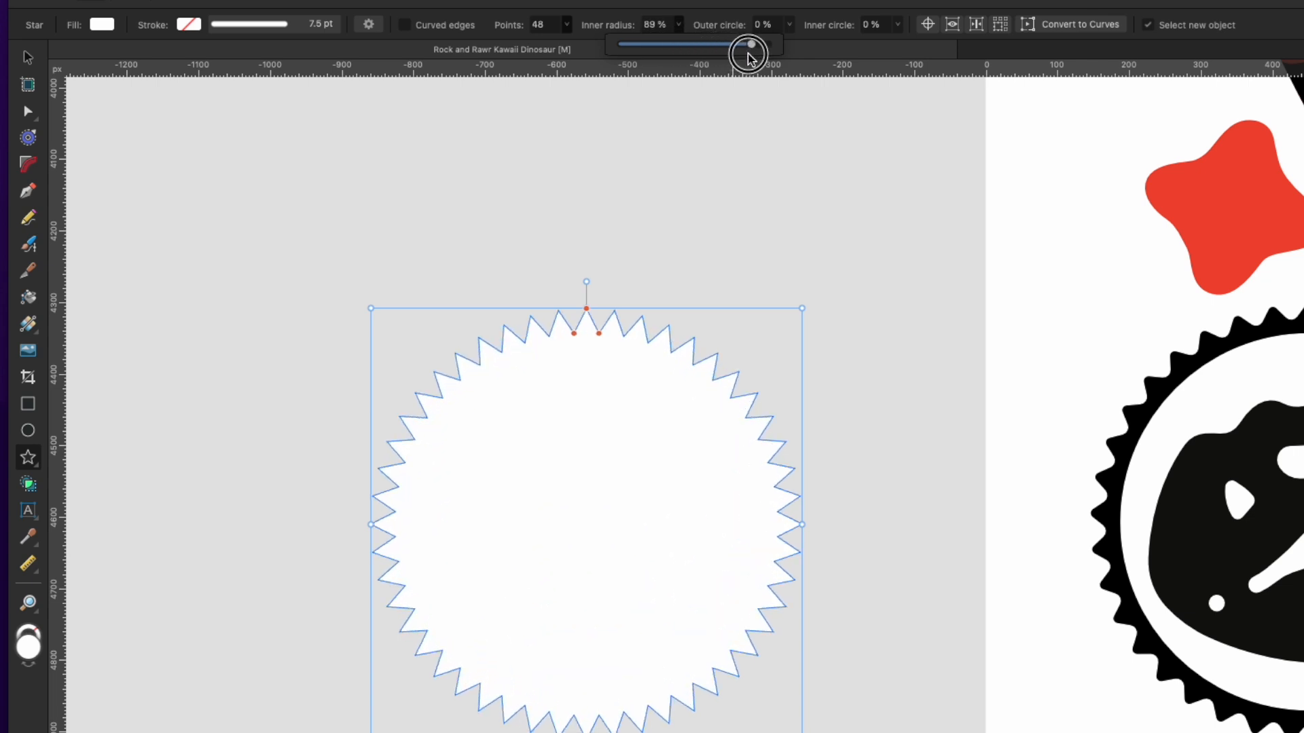
Step: Round the star's teeth with outer and inner circle values of 35 % and set its inner radius to 96 %
{"action": "left_click", "coordinate": [898, 27]}
{"action": "mouse_move", "coordinate": [895, 44]}
{"action": "left_mouse_down"}
{"action": "mouse_move", "coordinate": [912, 42]}
{"action": "mouse_move", "coordinate": [880, 46]}
{"action": "left_mouse_up"}
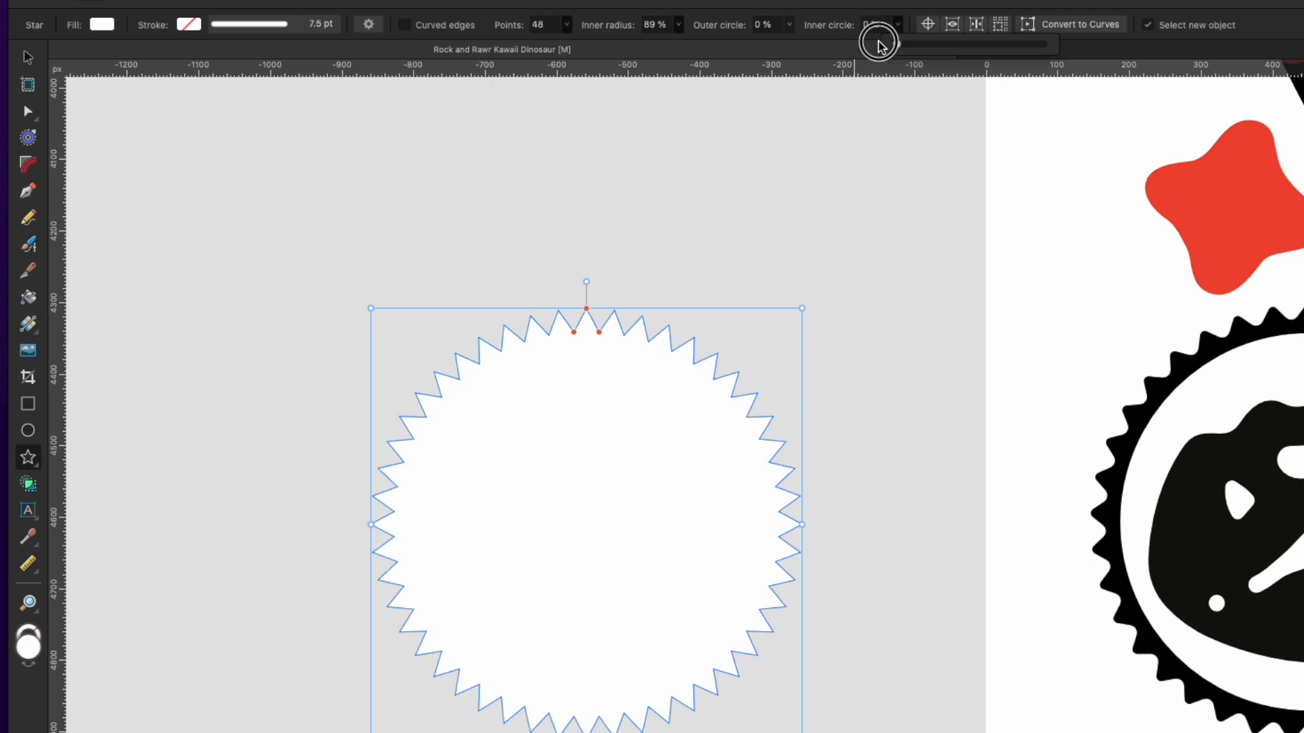
{"action": "left_click", "coordinate": [789, 25]}
{"action": "left_click_drag", "start_coordinate": [788, 43], "coordinate": [841, 44]}
{"action": "left_click", "coordinate": [898, 24]}
{"action": "left_click_drag", "start_coordinate": [895, 43], "coordinate": [951, 45]}
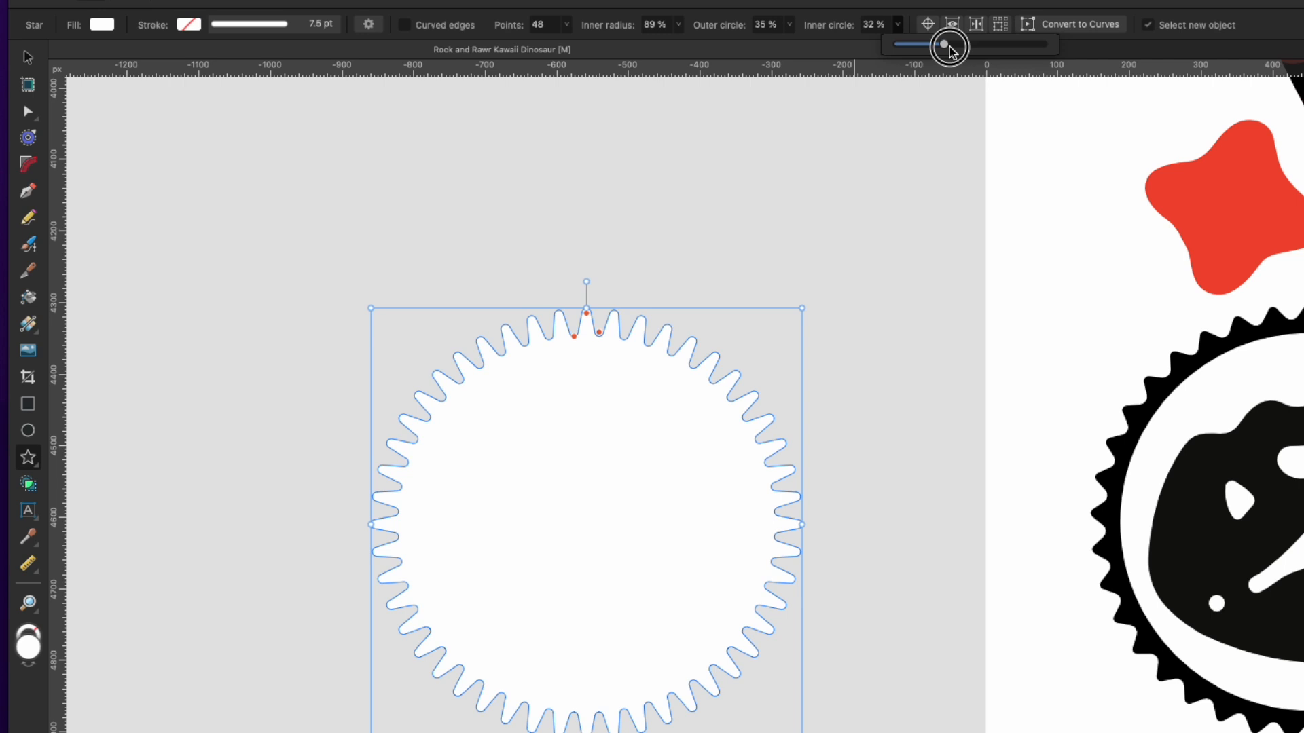
{"action": "left_click", "coordinate": [677, 25]}
{"action": "left_click_drag", "start_coordinate": [673, 42], "coordinate": [687, 44]}
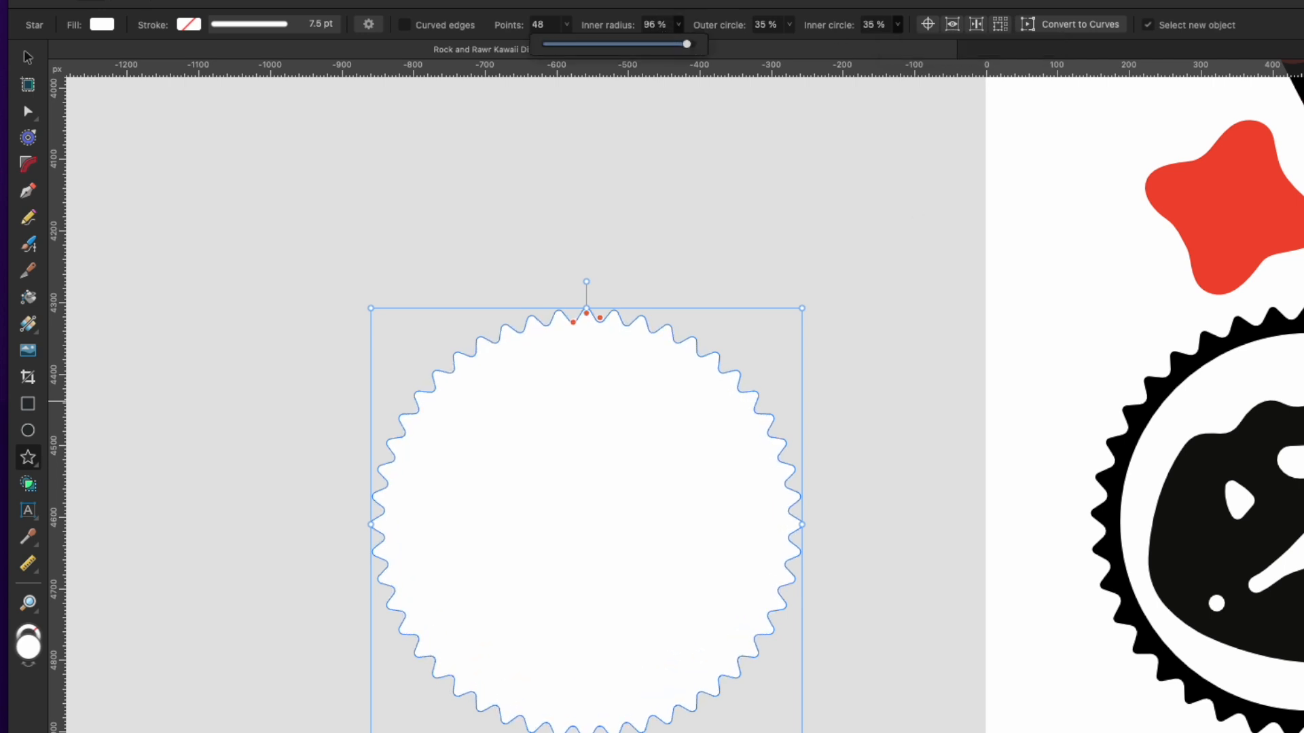
{"action": "left_click", "coordinate": [732, 228]}
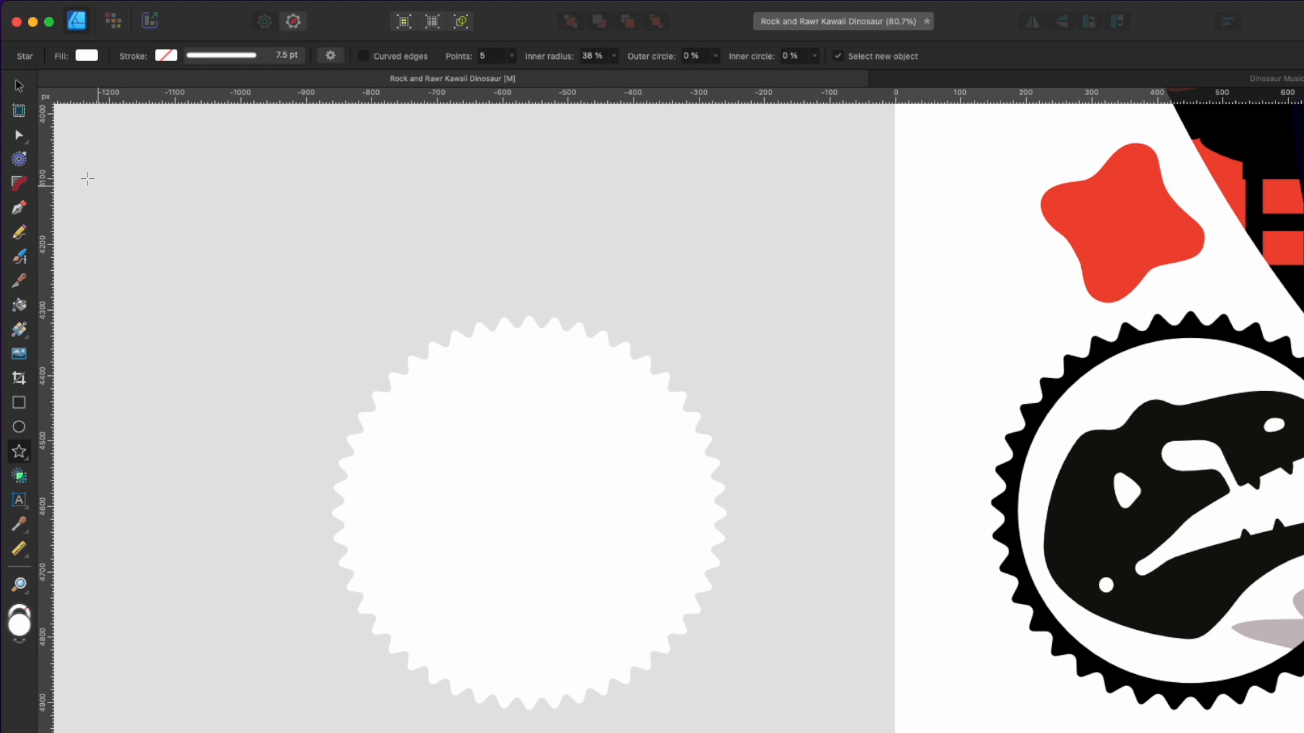
Step: Draw a circle about 520 px wide over the toothed shape and fit it just inside the teeth
{"action": "left_click", "coordinate": [18, 84]}
{"action": "left_click", "coordinate": [18, 427]}
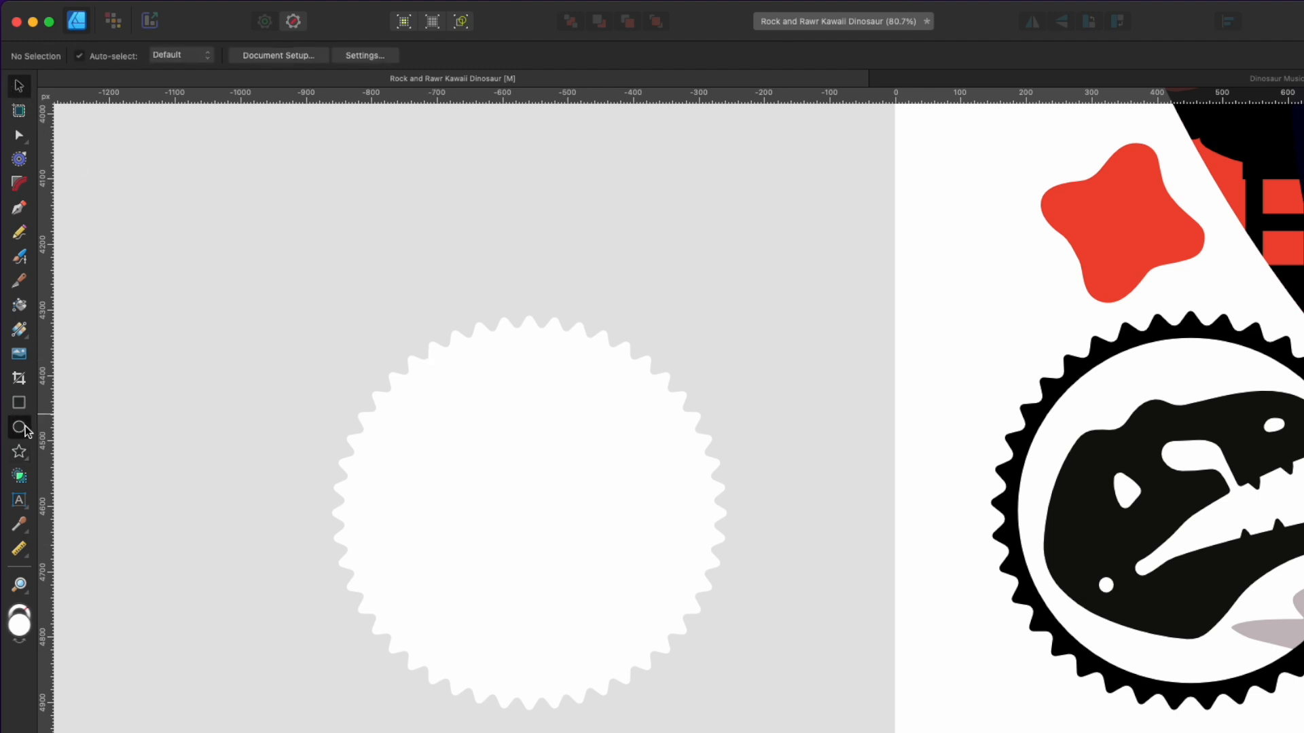
{"action": "left_click_drag", "start_coordinate": [417, 390], "coordinate": [773, 700]}
{"action": "key", "text": "v"}
{"action": "left_click_drag", "start_coordinate": [624, 457], "coordinate": [566, 413]}
{"action": "left_click_drag", "start_coordinate": [695, 681], "coordinate": [702, 687]}
Step: Centre the circle and the toothed shape horizontally and vertically, and subtract the circle to form a ring
{"action": "left_click_drag", "start_coordinate": [160, 153], "coordinate": [607, 581]}
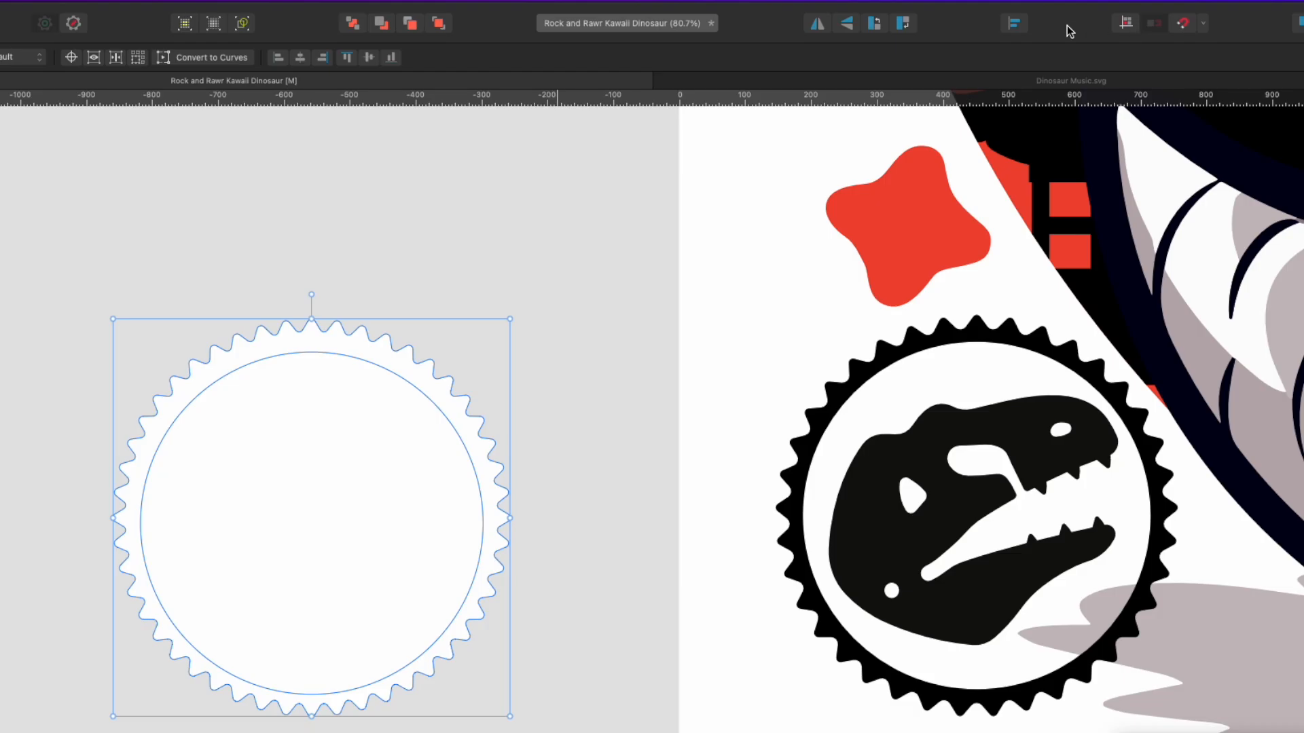
{"action": "left_click", "coordinate": [1014, 23]}
{"action": "left_click", "coordinate": [1042, 72]}
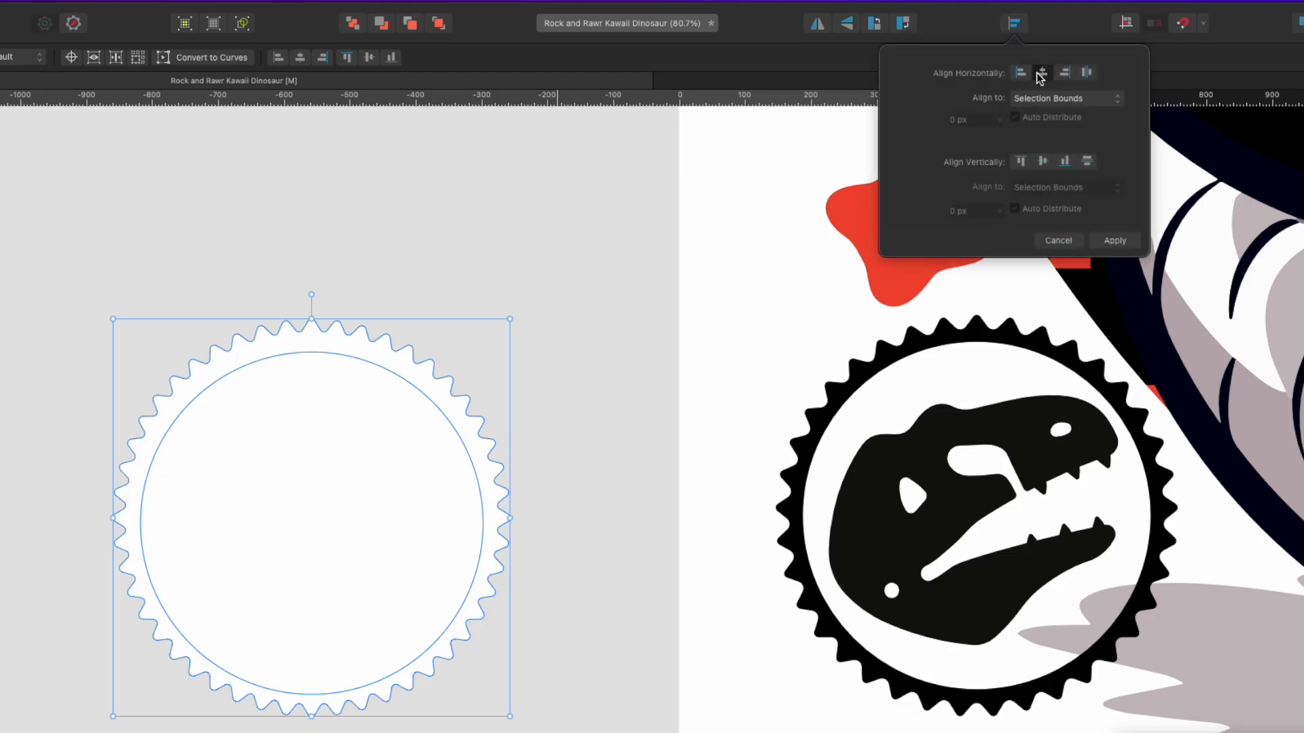
{"action": "left_click", "coordinate": [1043, 162]}
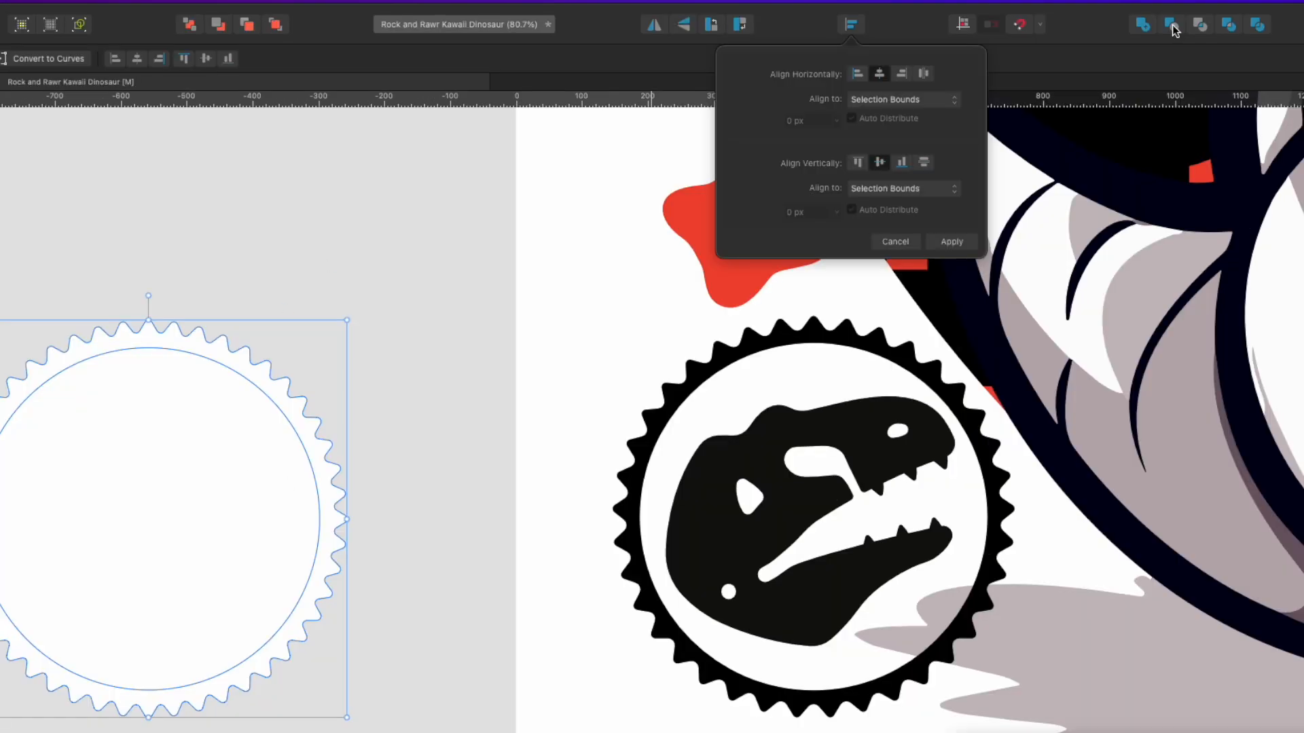
{"action": "left_click", "coordinate": [1173, 30]}
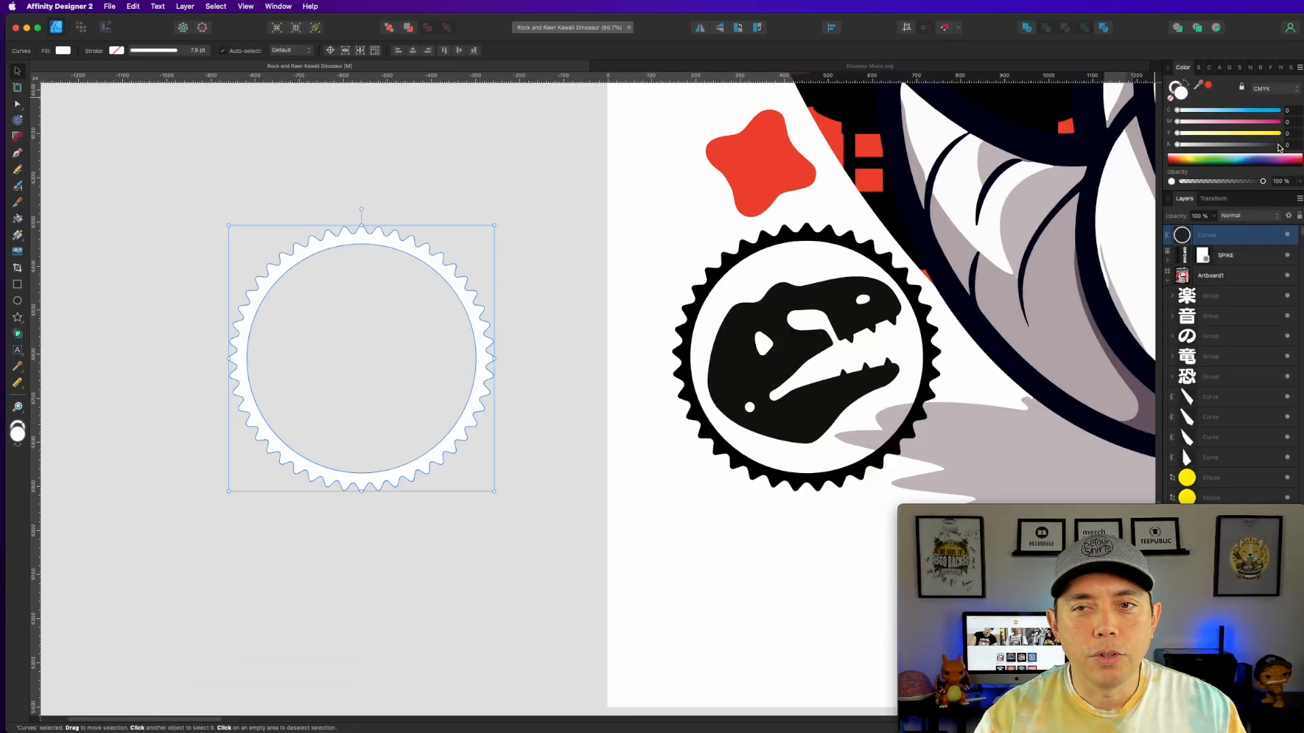
Step: Fill the toothed ring black with C, M, Y and K at 100 and move it slightly up, away from the artboard
{"action": "left_click", "coordinate": [1278, 145]}
{"action": "left_click", "coordinate": [1278, 134]}
{"action": "left_click", "coordinate": [1279, 123]}
{"action": "left_click", "coordinate": [1279, 110]}
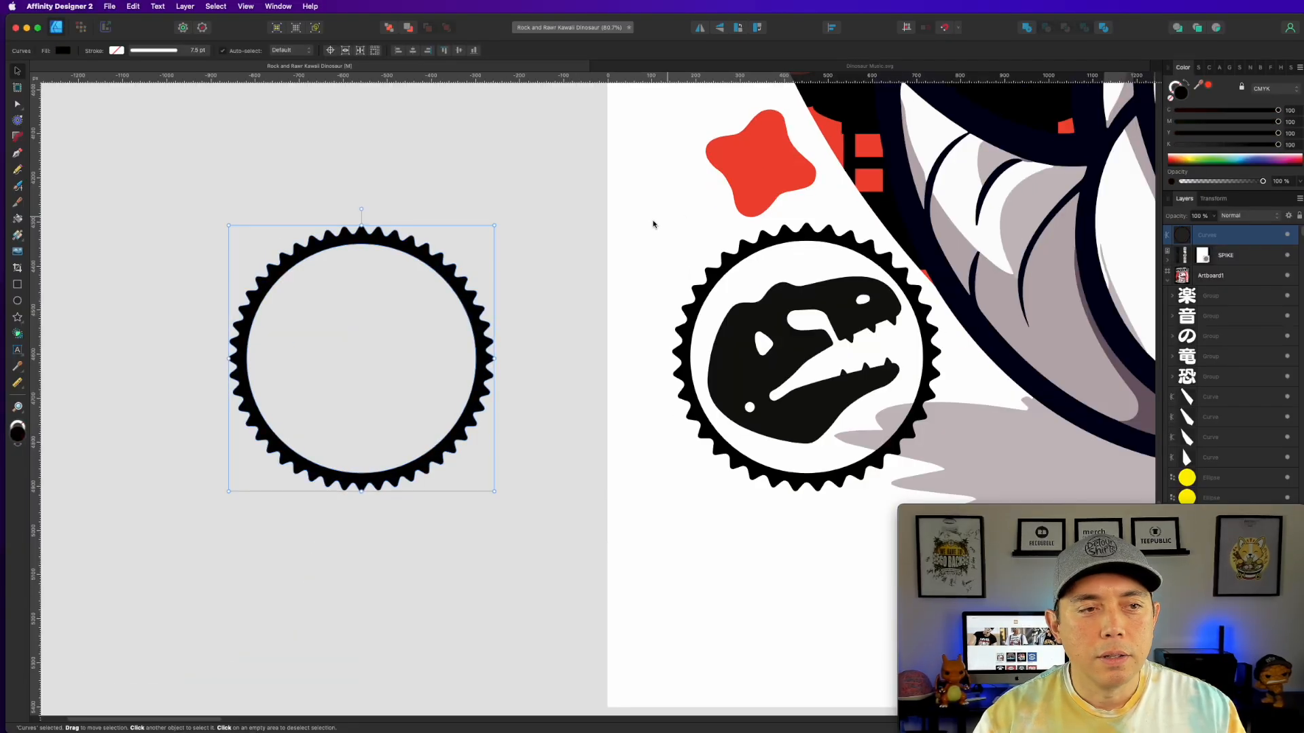
{"action": "left_click_drag", "start_coordinate": [462, 282], "coordinate": [424, 258]}
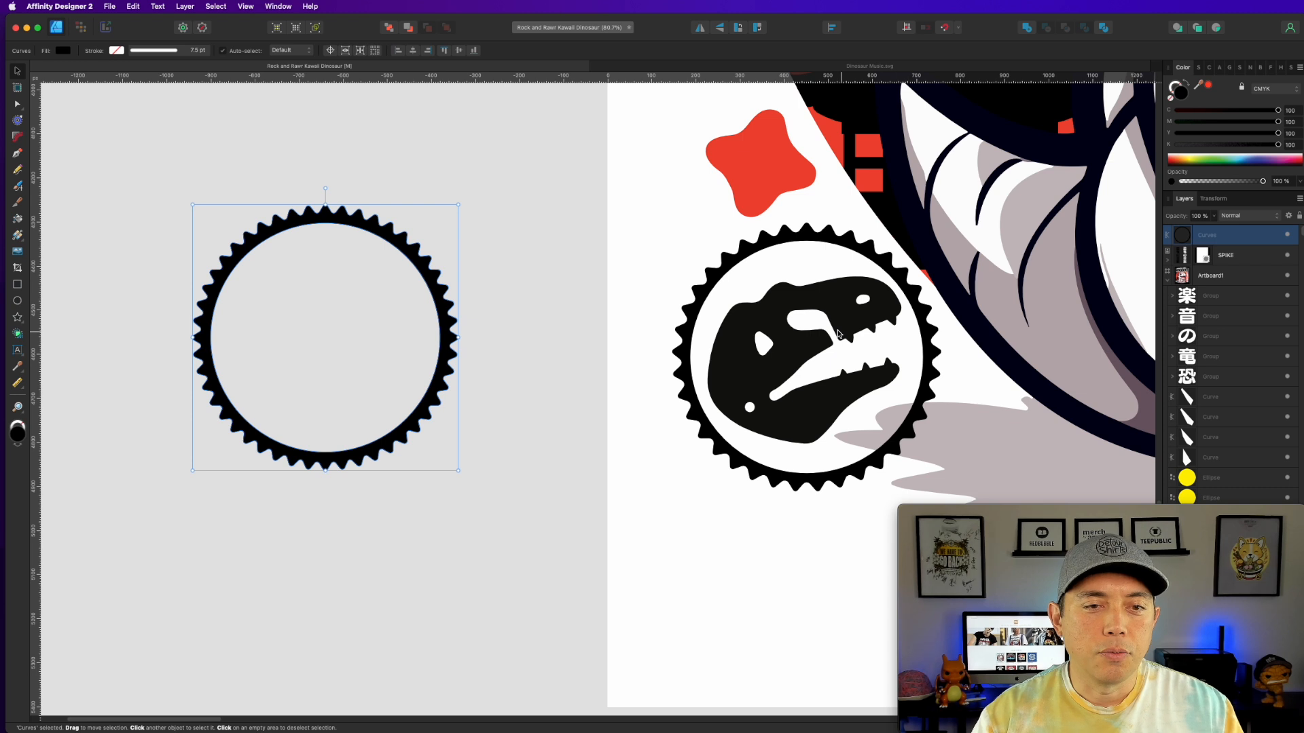
Step: Delete the toothed ring beside the artboard
{"action": "scroll", "coordinate": [715, 351], "scroll_direction": "down", "scroll_amount": 3}
{"action": "scroll", "coordinate": [714, 352], "scroll_direction": "down", "scroll_amount": 2}
{"action": "left_click_drag", "start_coordinate": [486, 253], "coordinate": [623, 422]}
{"action": "left_click", "coordinate": [596, 303]}
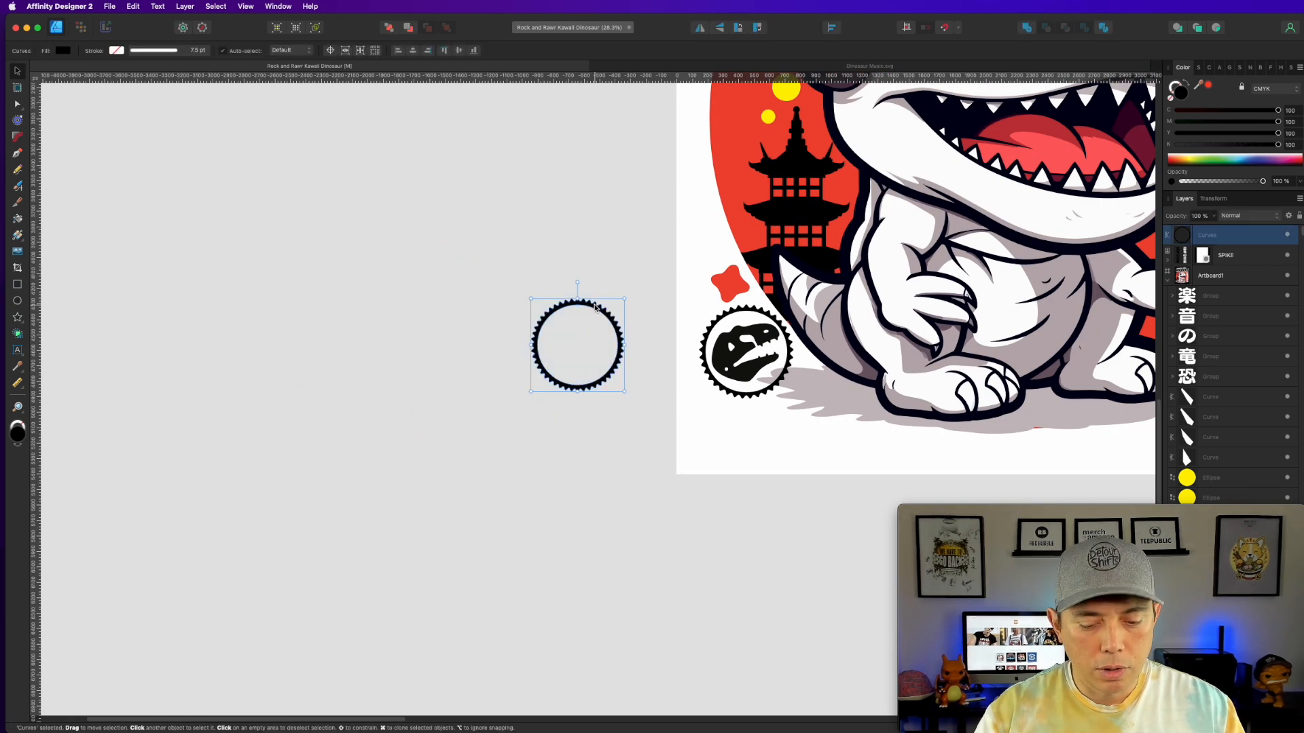
{"action": "key", "text": "Delete"}
{"action": "scroll", "coordinate": [622, 248], "scroll_direction": "down", "scroll_amount": 3}
{"action": "left_click_drag", "start_coordinate": [844, 182], "coordinate": [628, 385]}
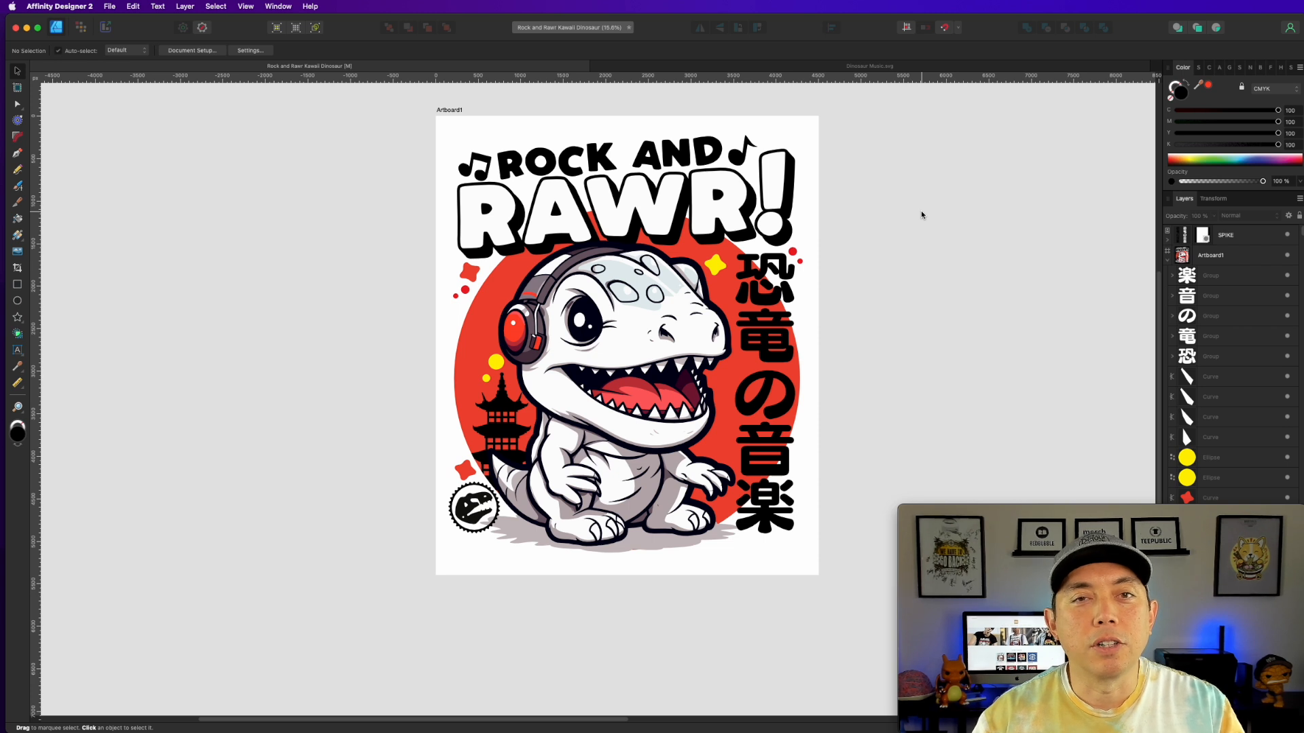
Step: Review the black-shirt version of the design, checking its Japanese characters and skull badge
{"action": "key", "text": "space"}
{"action": "left_click_drag", "start_coordinate": [975, 198], "coordinate": [544, 218]}
{"action": "left_click_drag", "start_coordinate": [857, 183], "coordinate": [419, 201]}
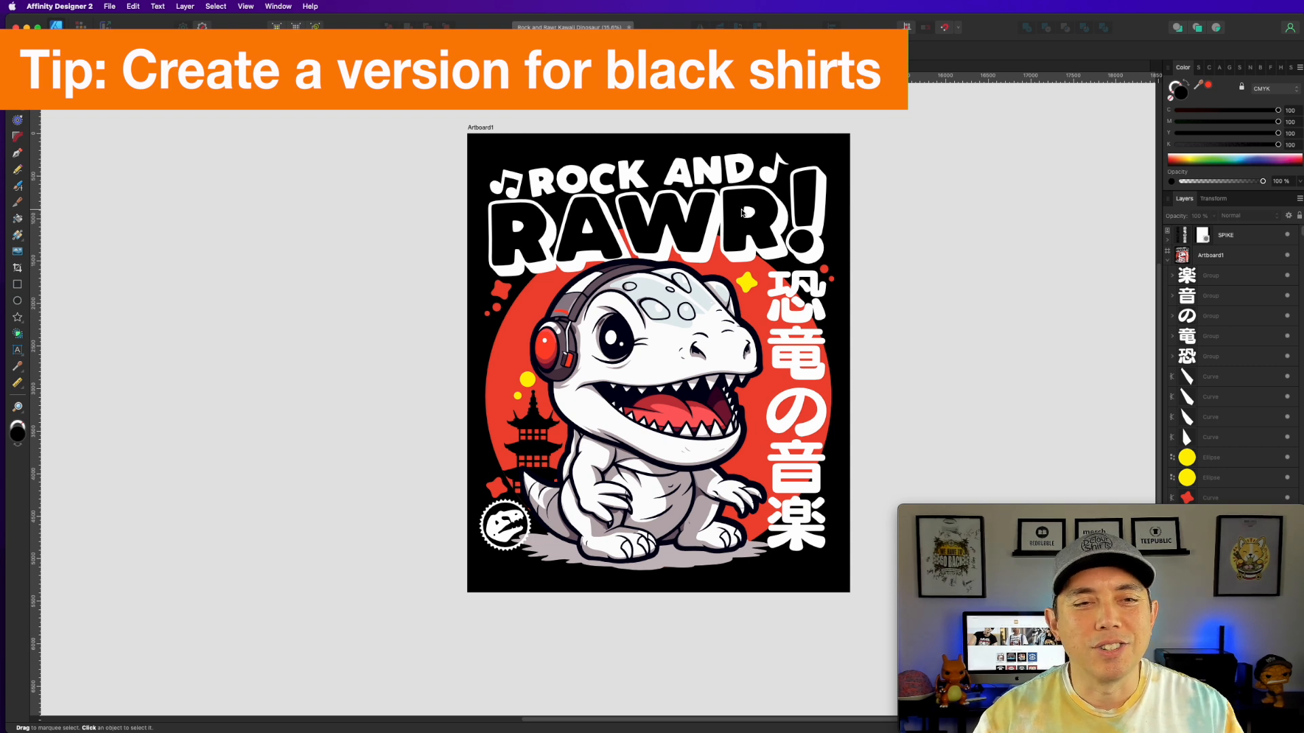
{"action": "left_click", "coordinate": [808, 309]}
{"action": "left_click", "coordinate": [804, 344]}
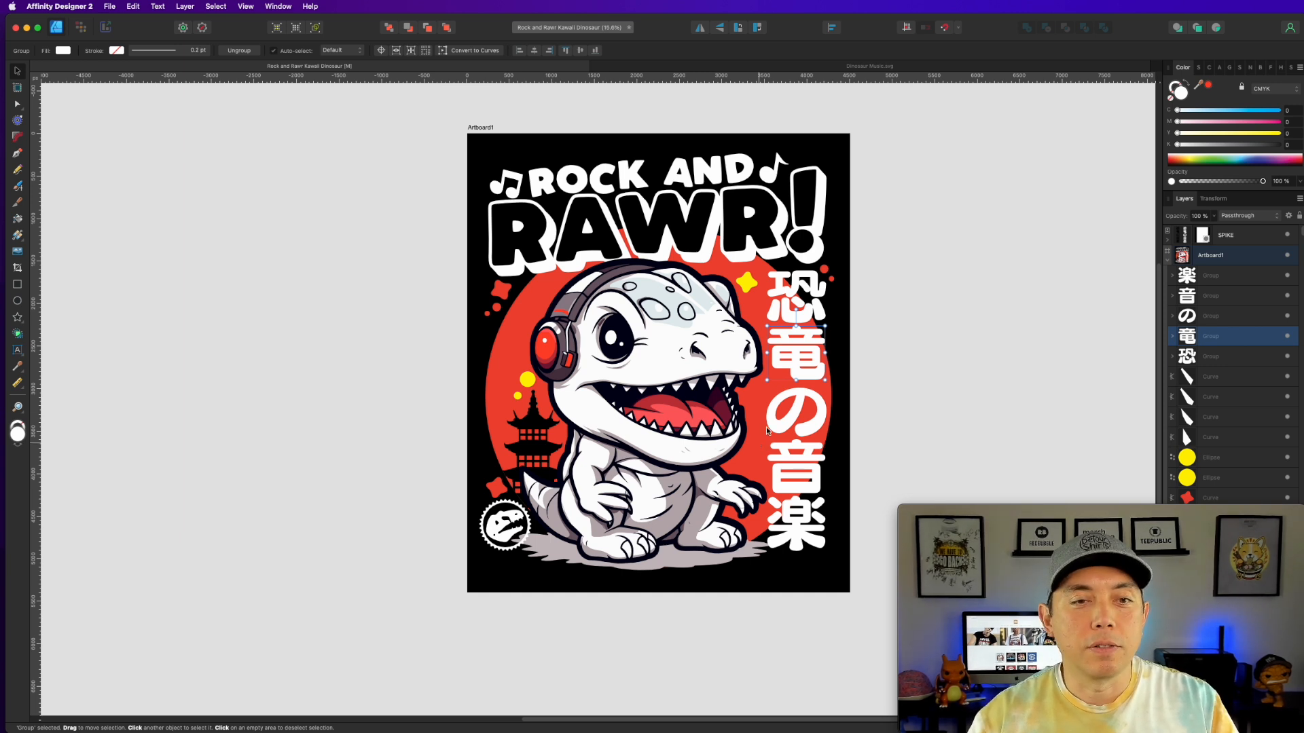
{"action": "left_click", "coordinate": [505, 528]}
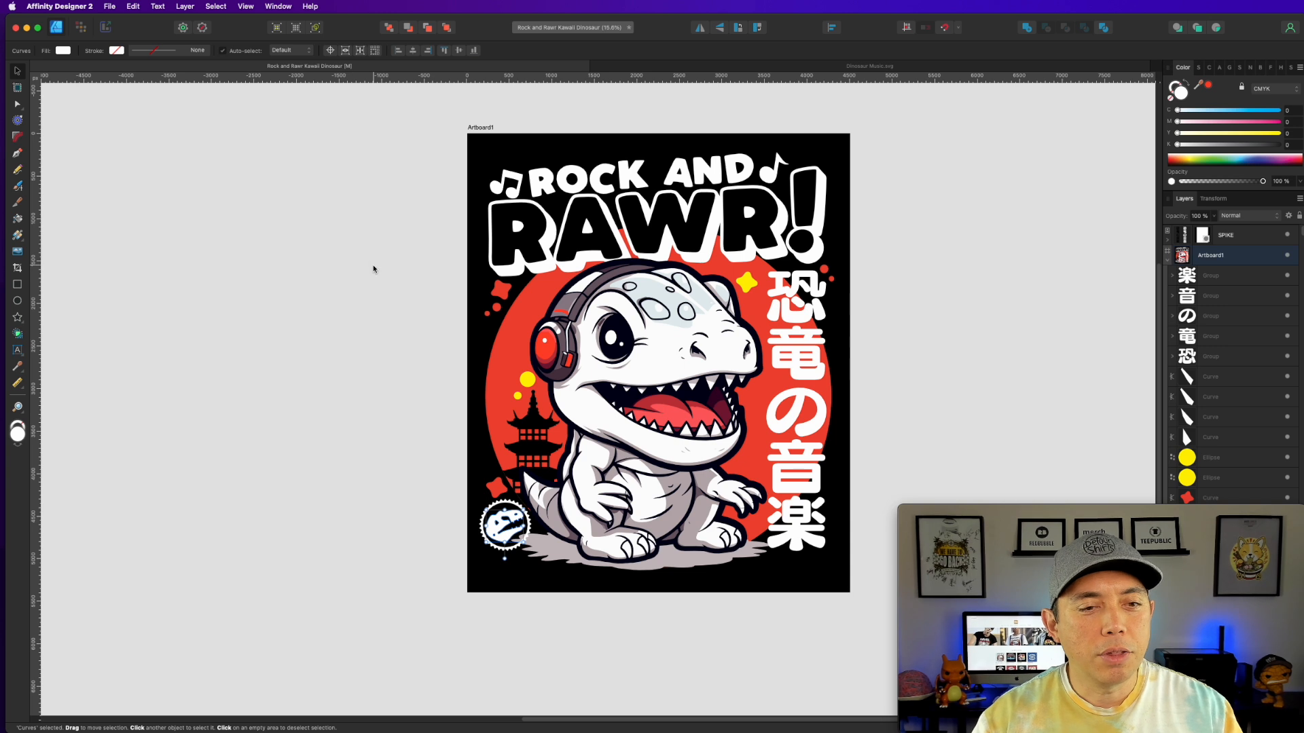
{"action": "scroll", "coordinate": [373, 269], "scroll_direction": "down", "scroll_amount": 2}
{"action": "scroll", "coordinate": [372, 268], "scroll_direction": "down", "scroll_amount": 1}
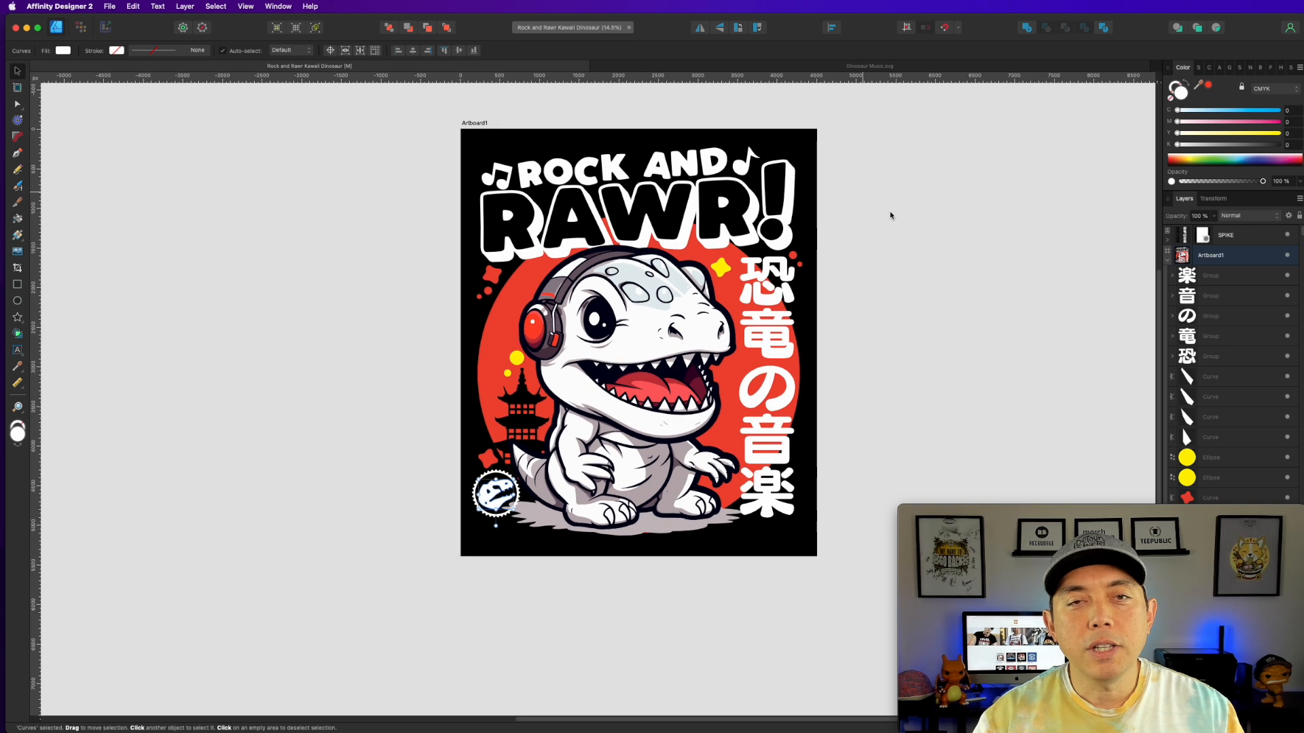